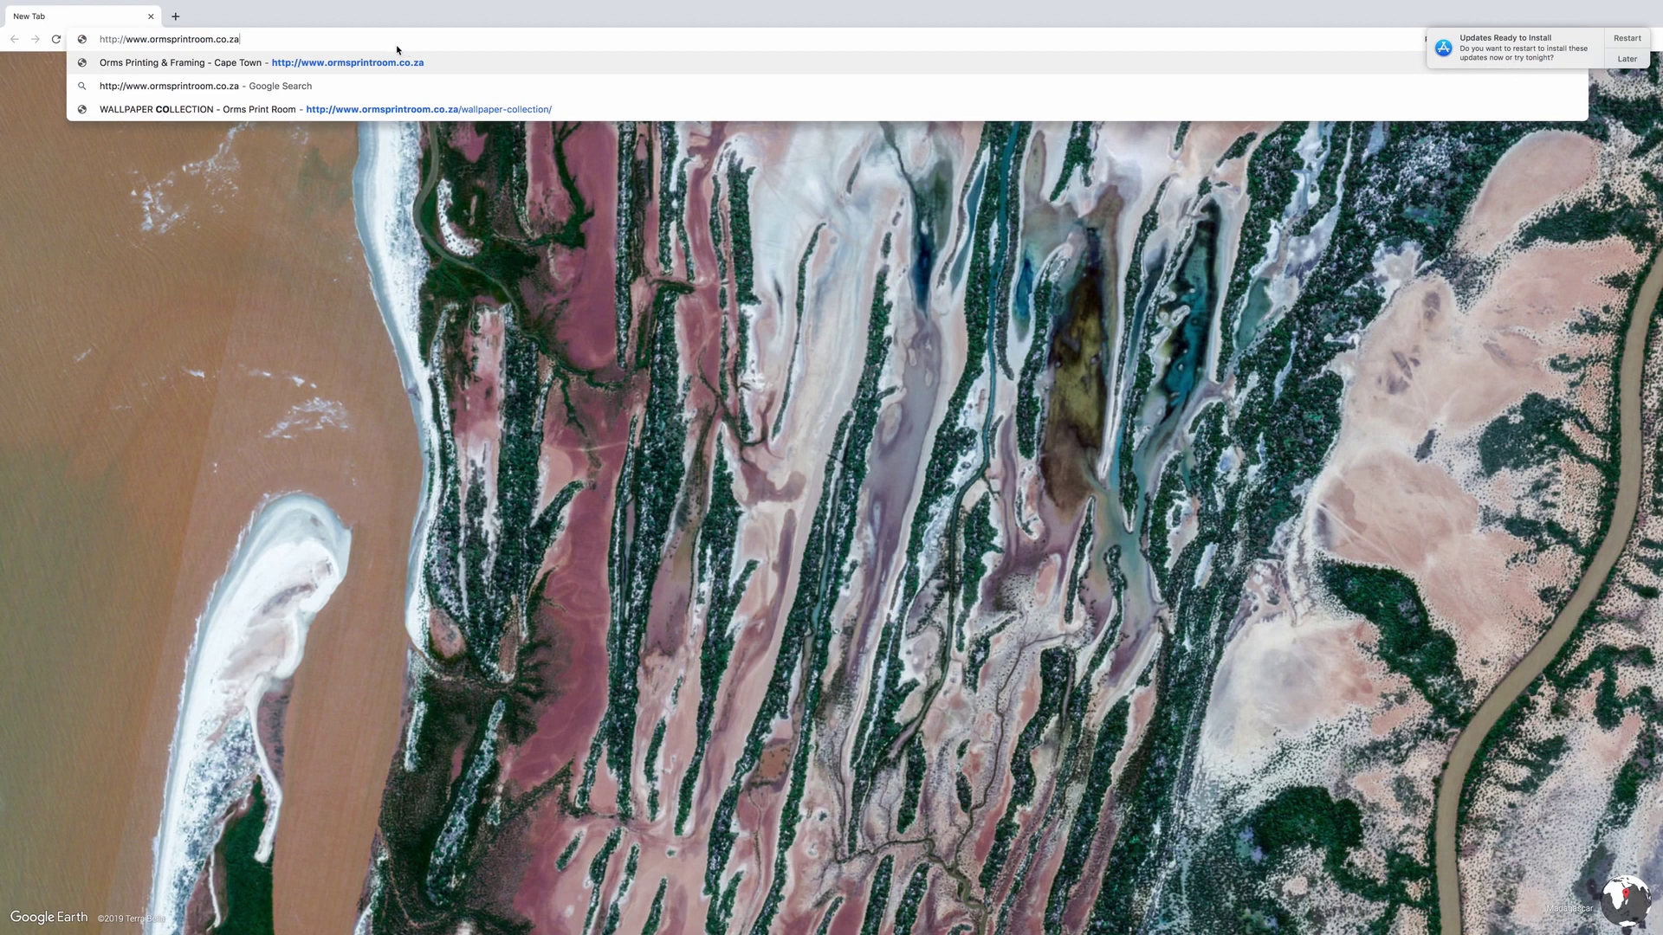
{"action": "key", "text": "Return"}
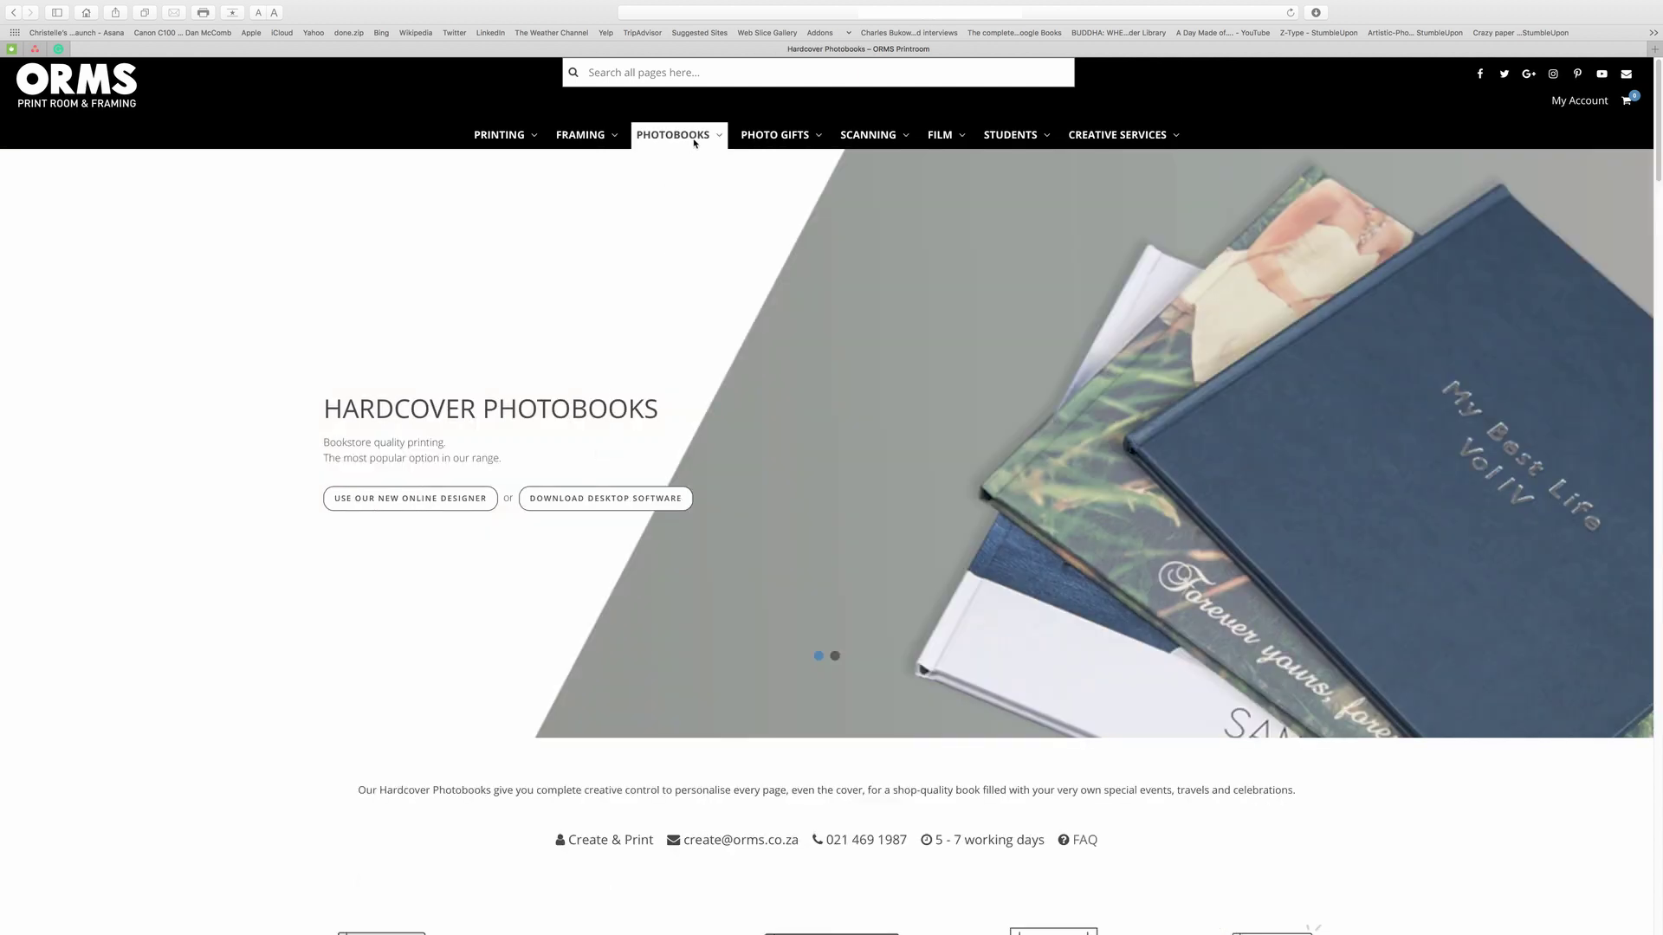
{"action": "mouse_move", "coordinate": [673, 134]}
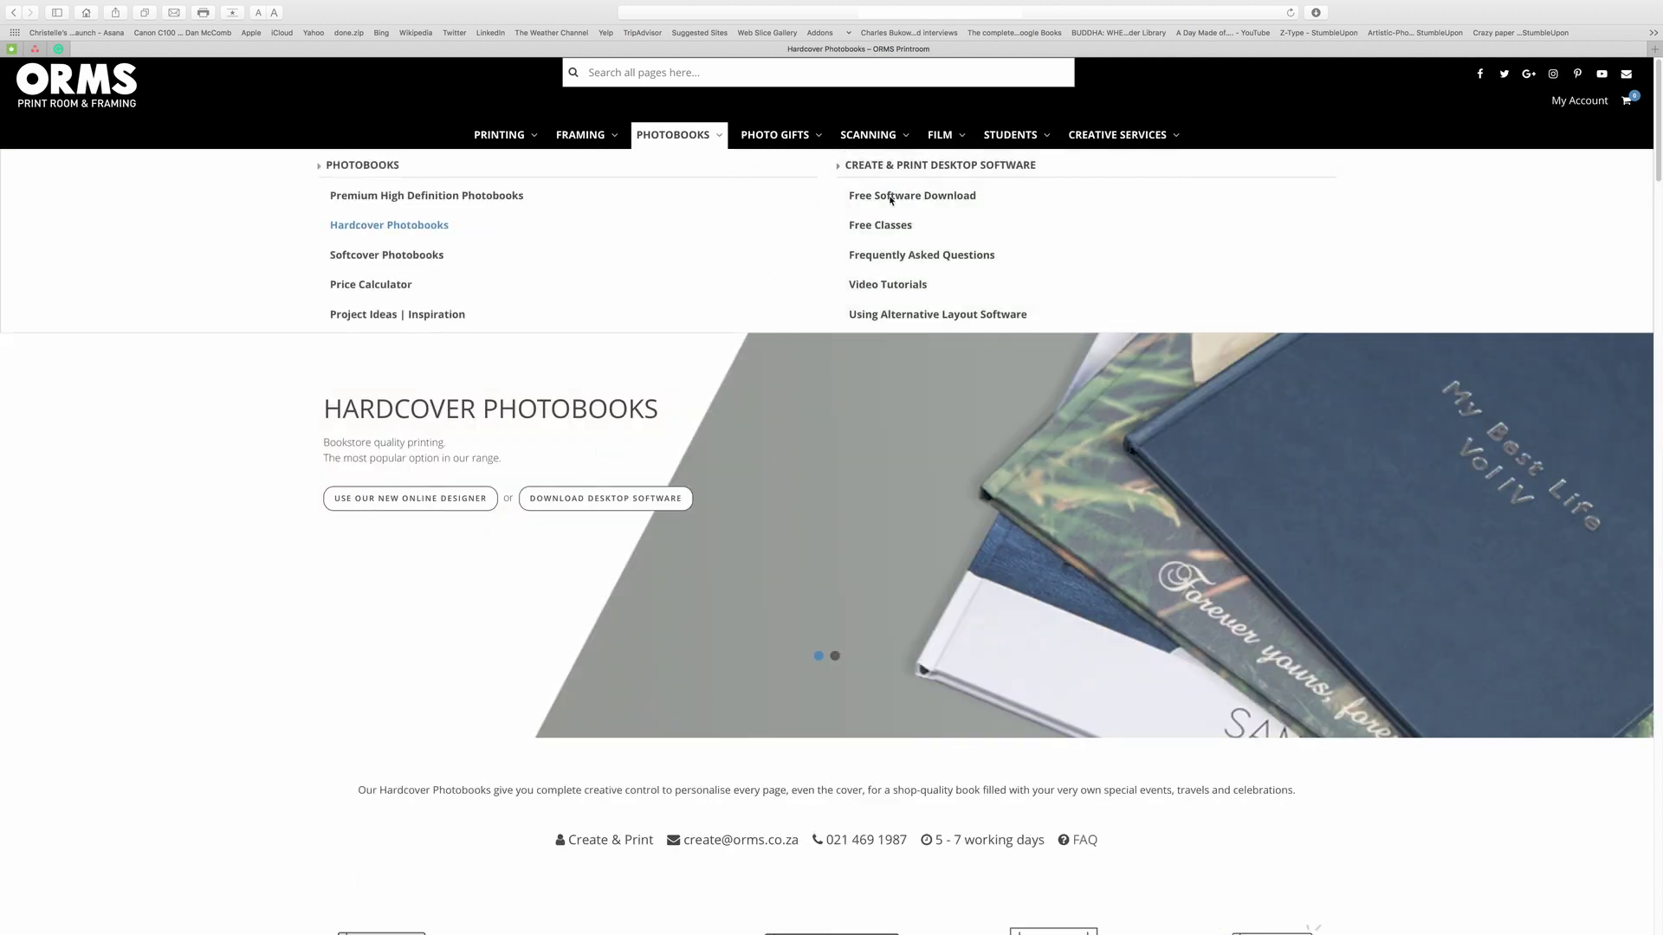
- Complete the Free Software Download signup form and download the Create & Print software
{"action": "left_click", "coordinate": [889, 201]}
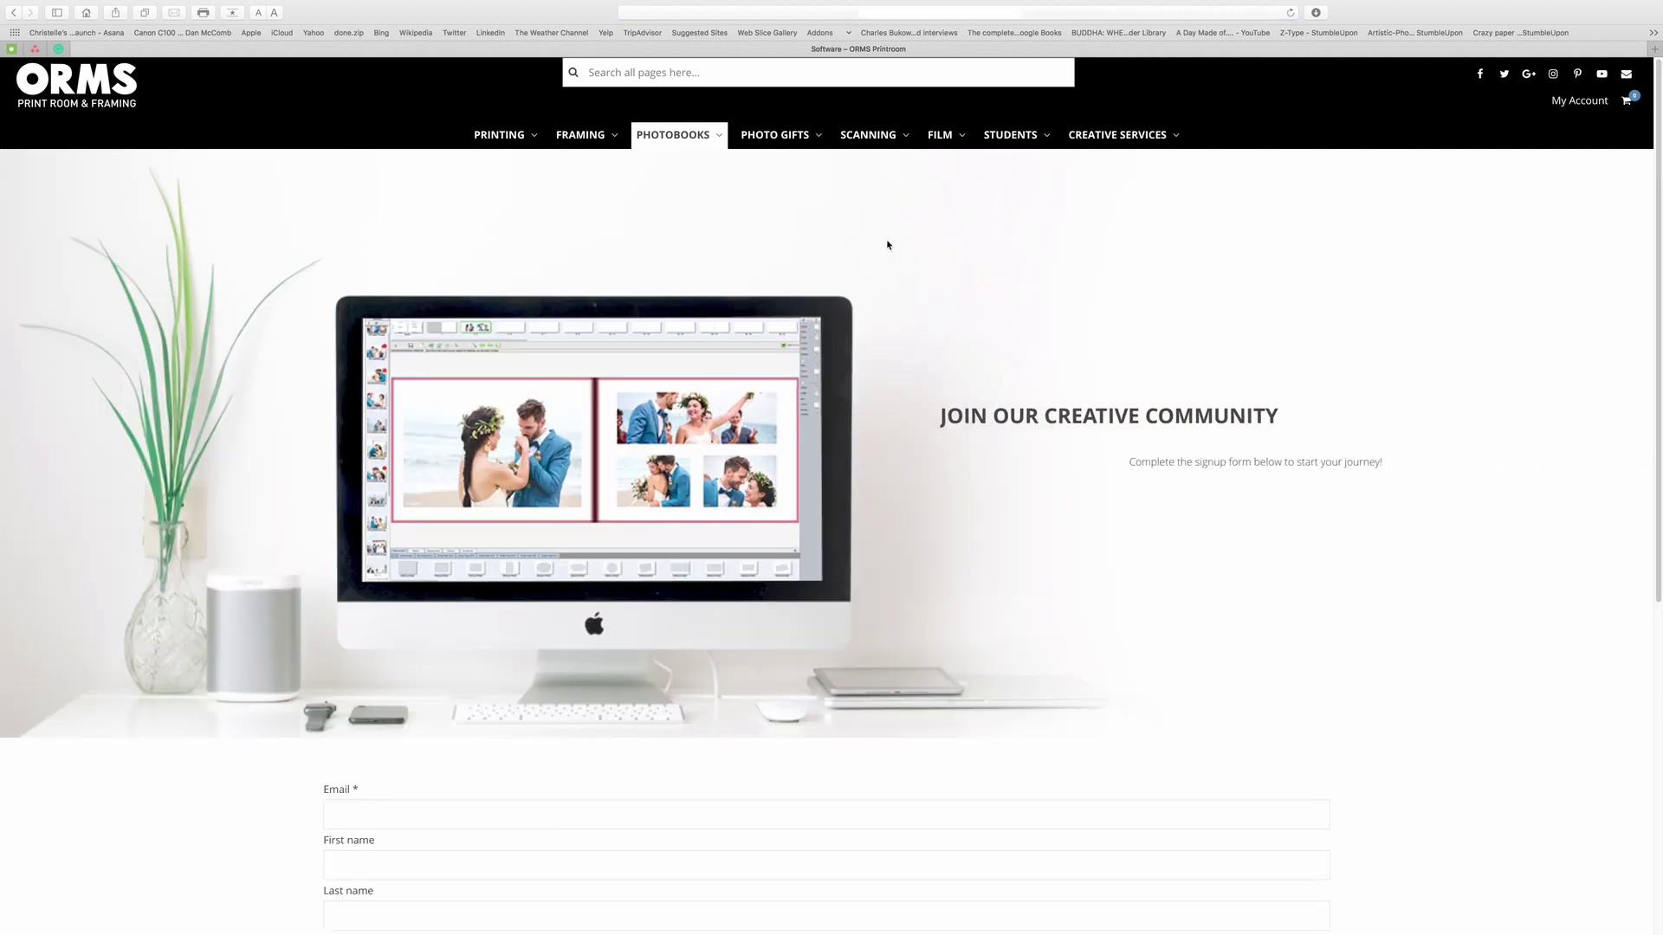
{"action": "scroll", "coordinate": [1660, 189], "scroll_direction": "down", "scroll_amount": 5}
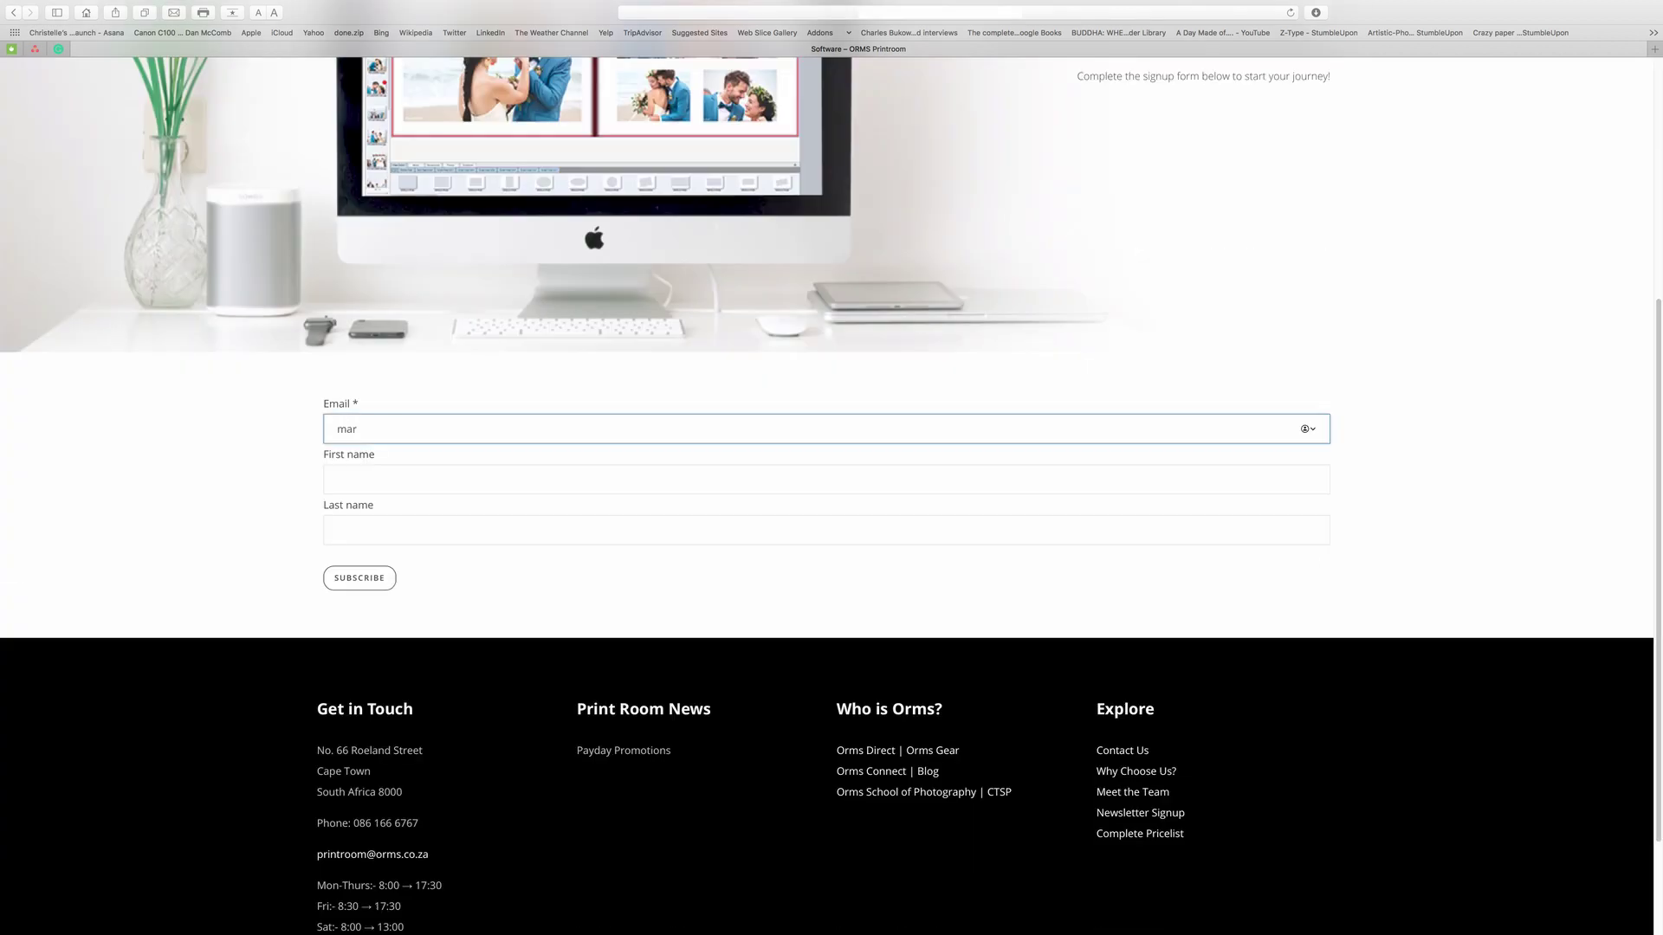
{"action": "key", "text": "Tab"}
{"action": "type", "text": "Your Name"}
{"action": "key", "text": "Tab"}
{"action": "type", "text": "Your Last Name"}
{"action": "left_click", "coordinate": [362, 579]}
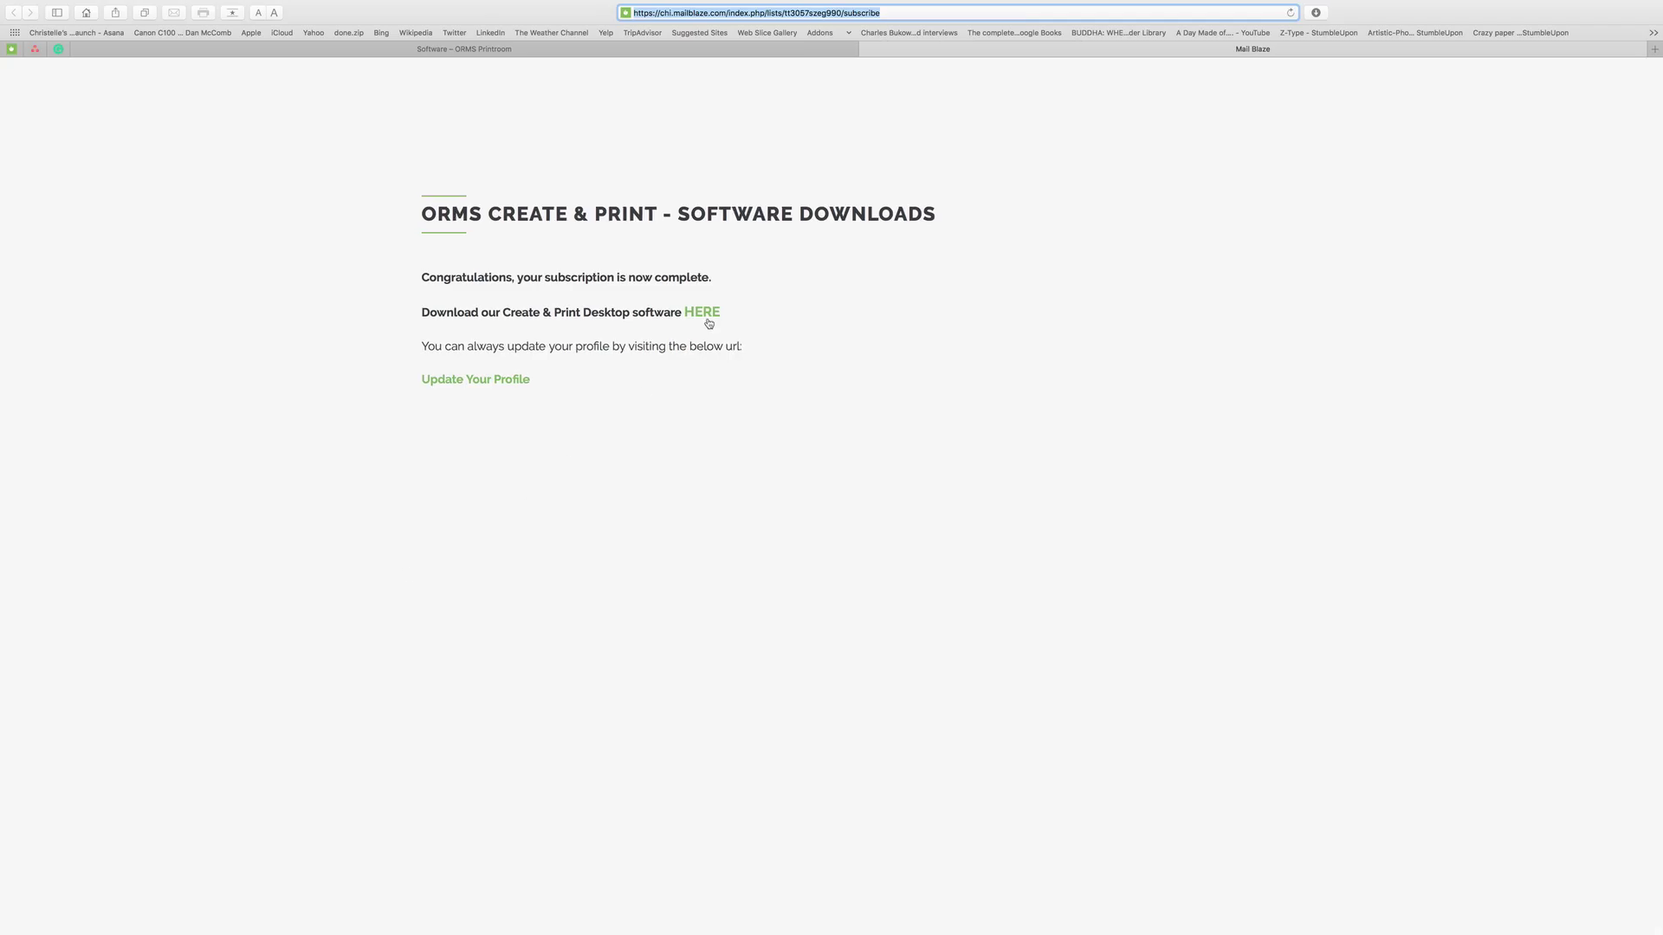
{"action": "left_click", "coordinate": [701, 313]}
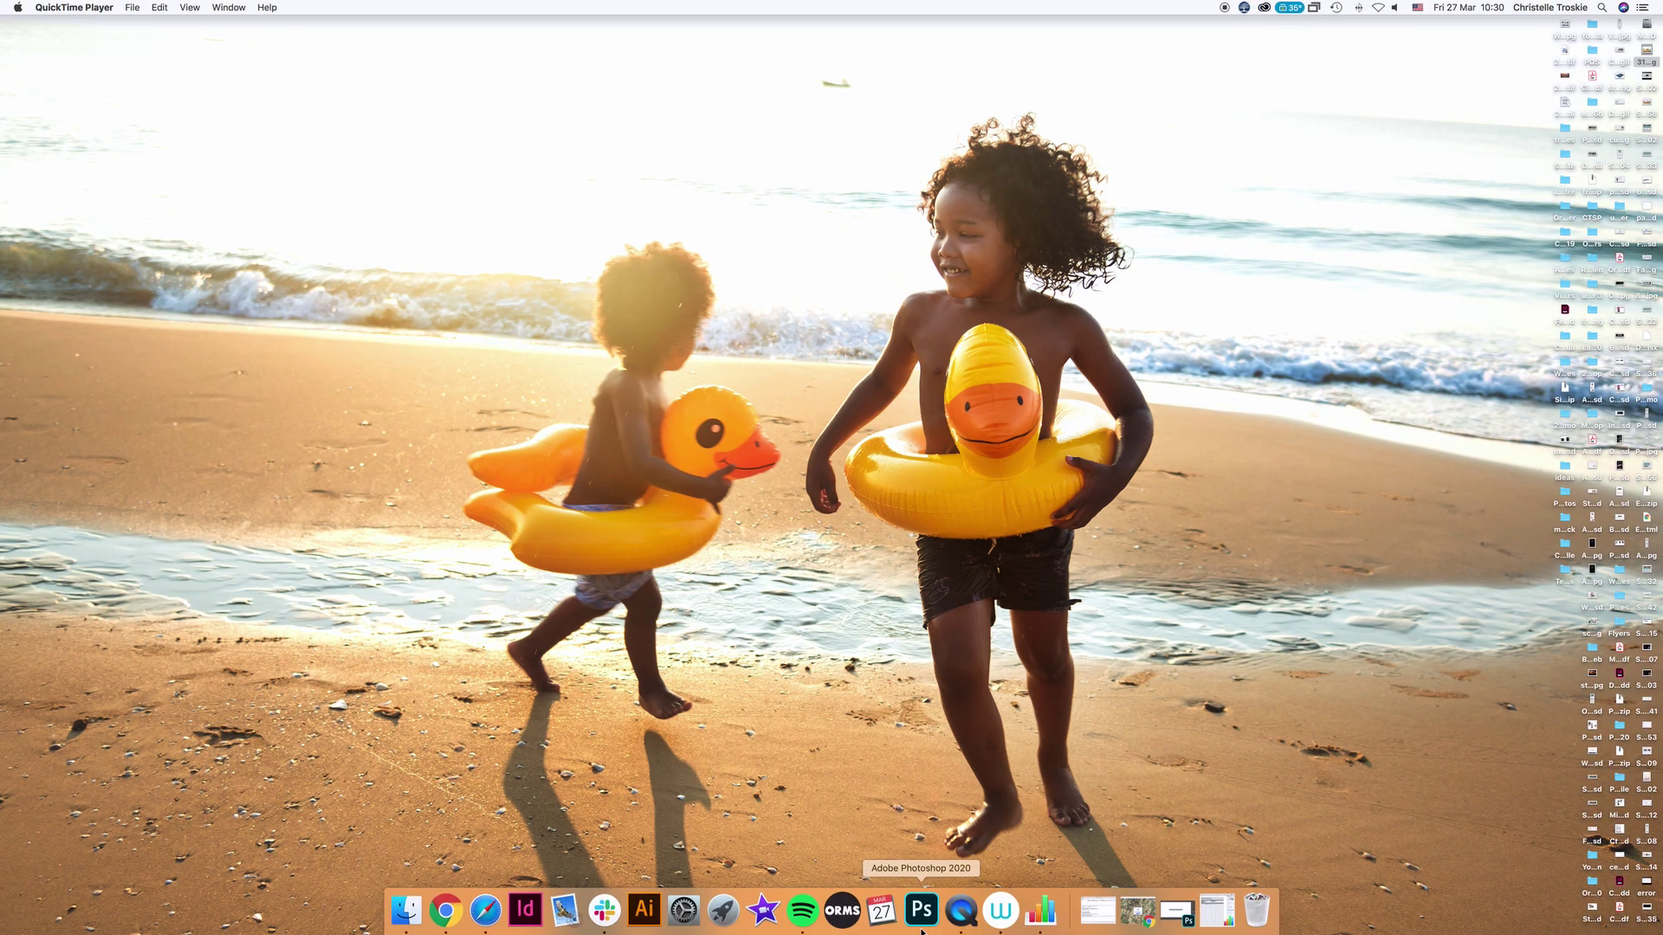
- Launch Create and Print from the Dock and create a new project
{"action": "left_click", "coordinate": [842, 909]}
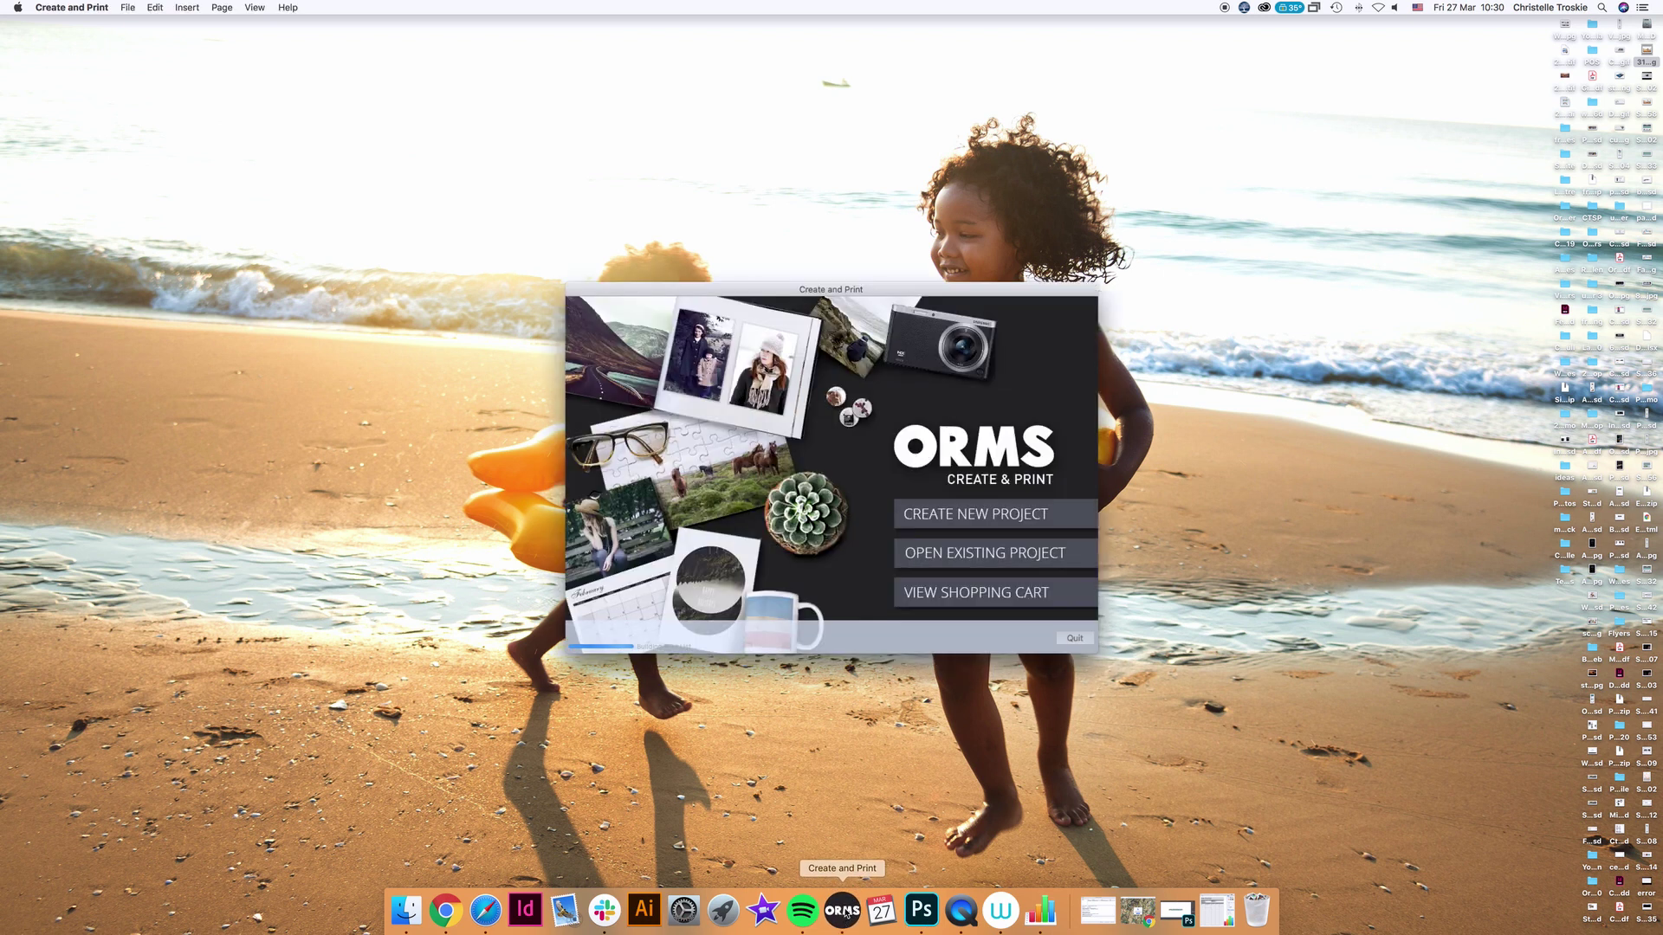
{"action": "left_click", "coordinate": [987, 515]}
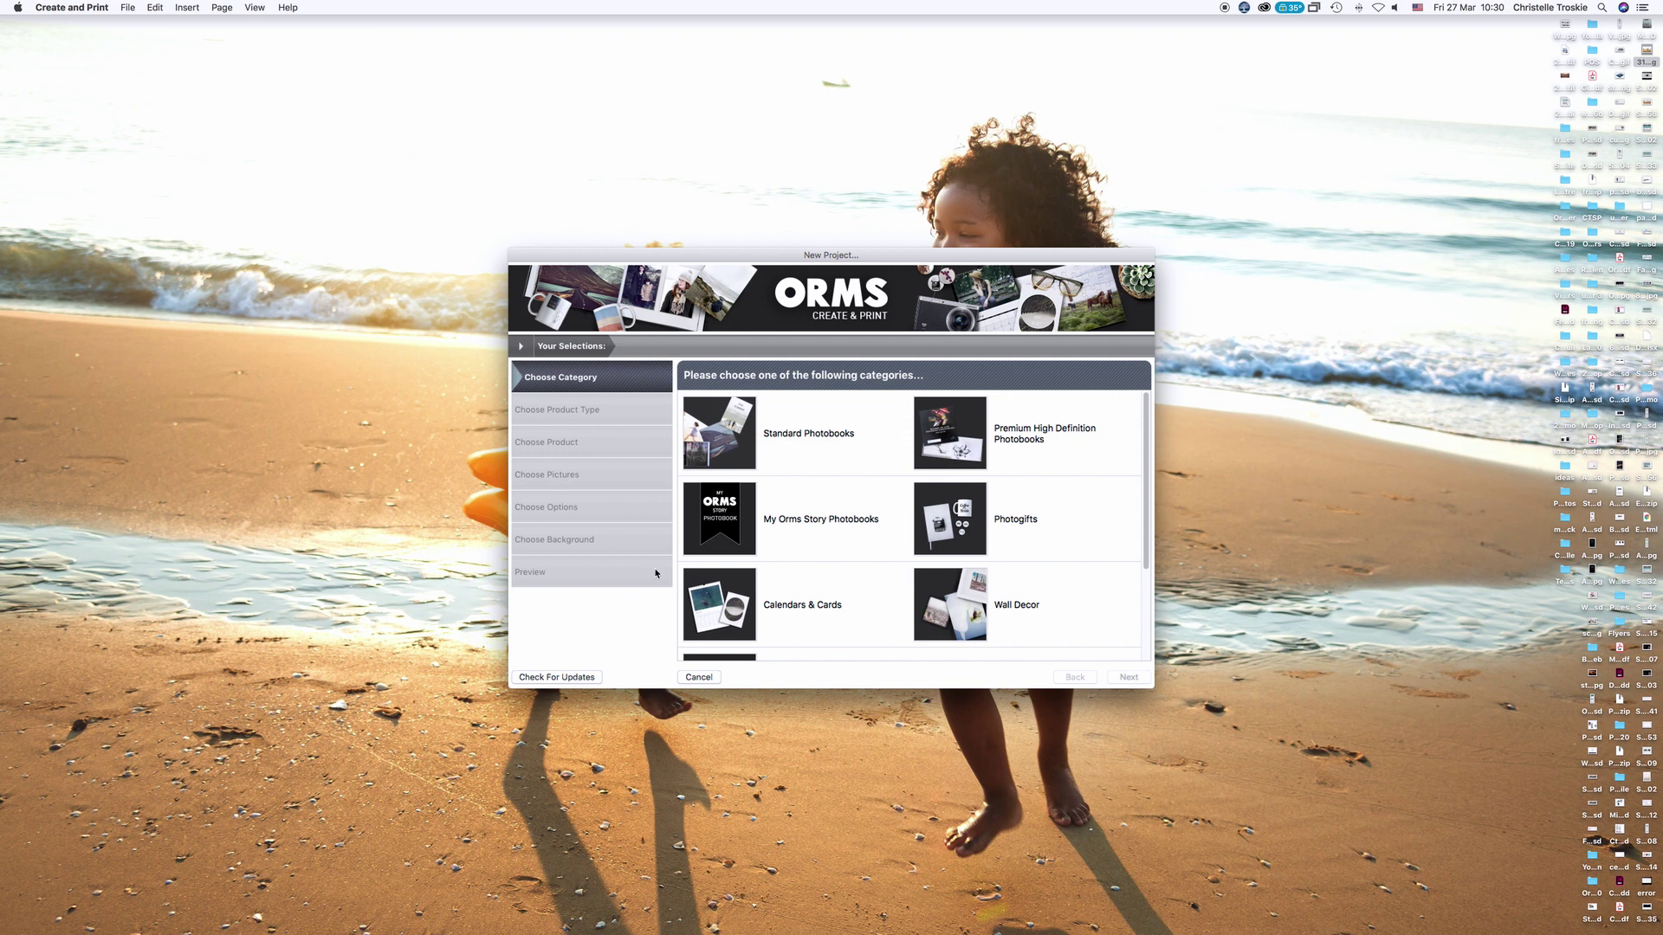
- Pick Standard Photobooks, then Landscape Photobooks, then A4 Landscape Personalised Hardcover
{"action": "left_click", "coordinate": [726, 465]}
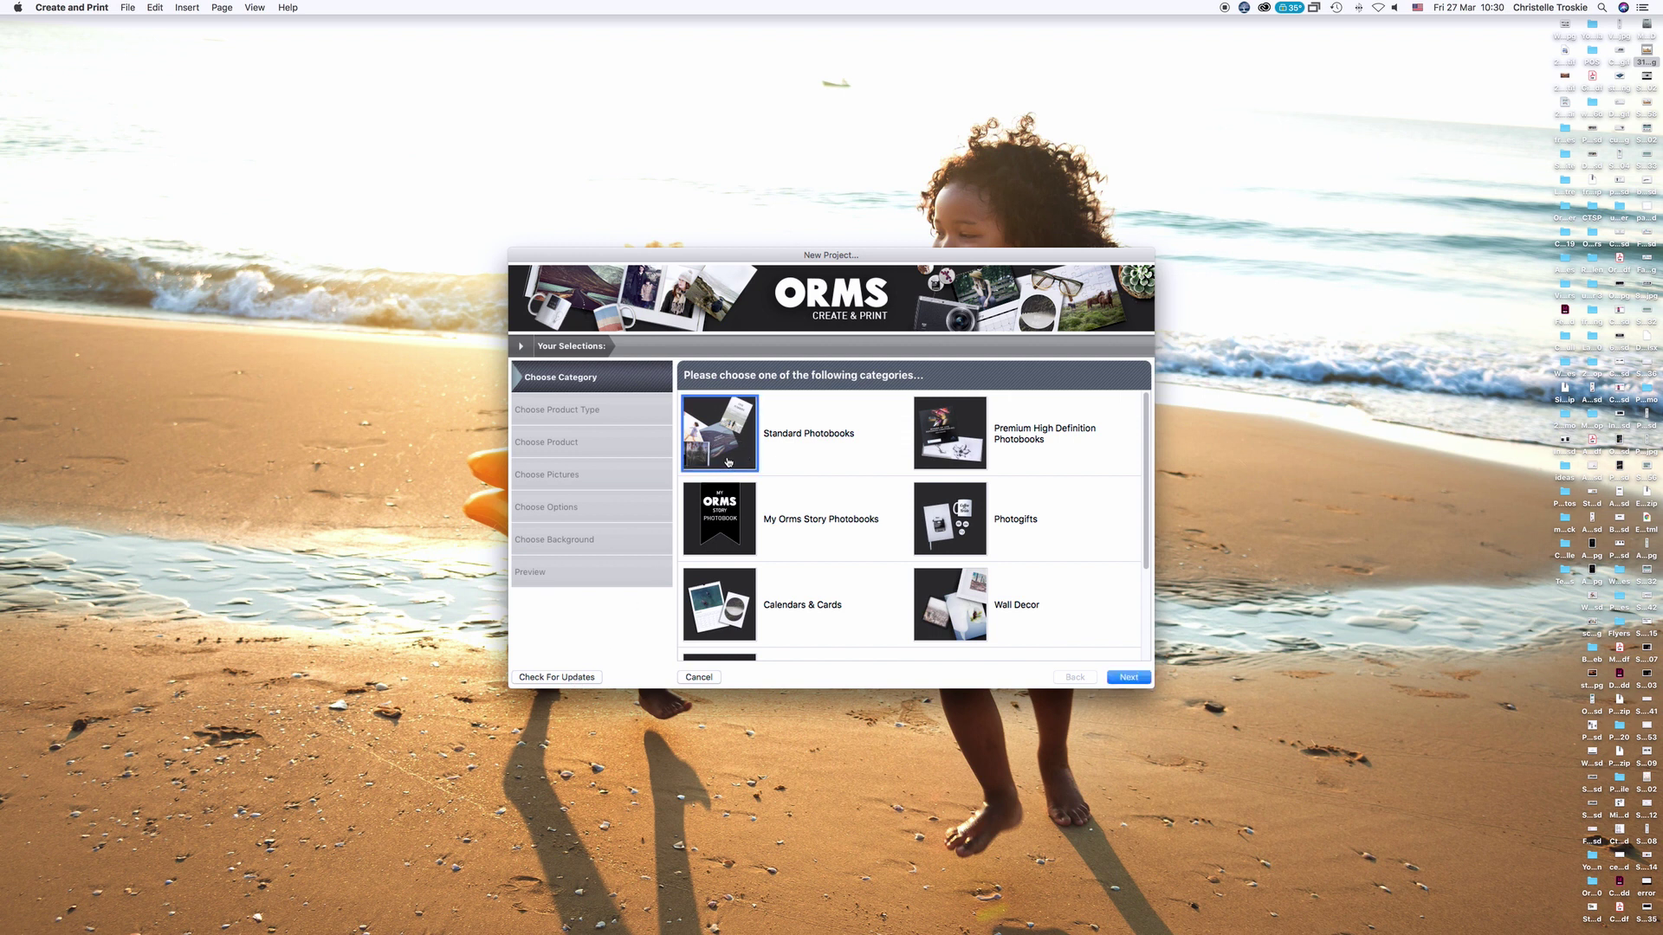
{"action": "left_click", "coordinate": [1131, 679]}
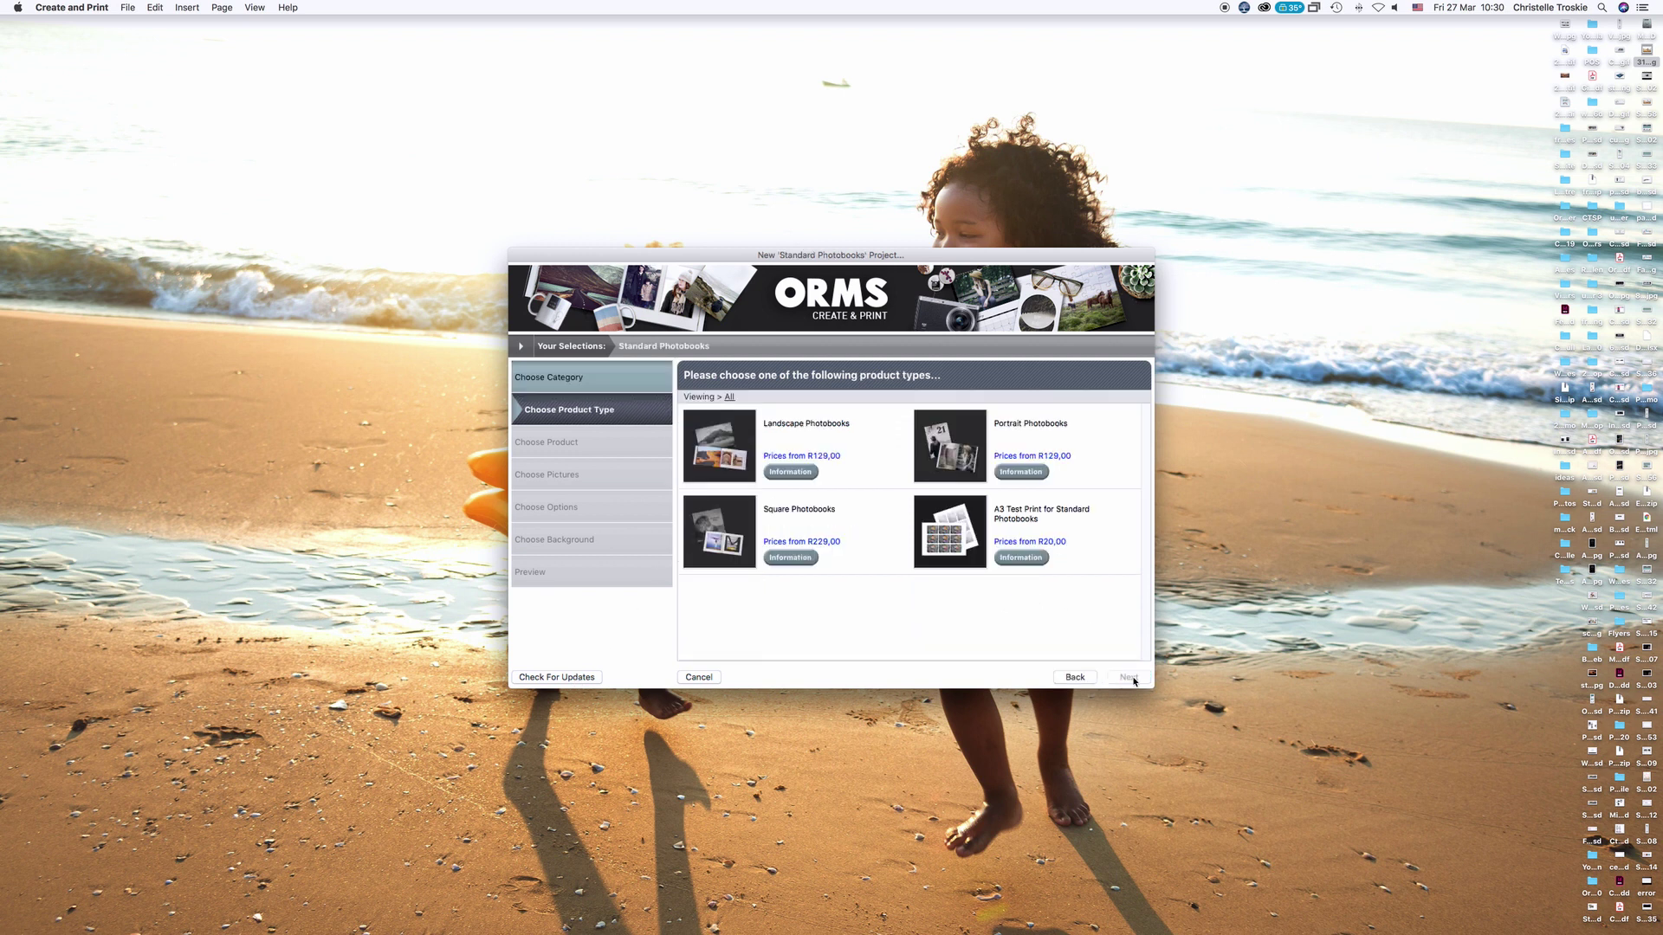
{"action": "left_click", "coordinate": [751, 454]}
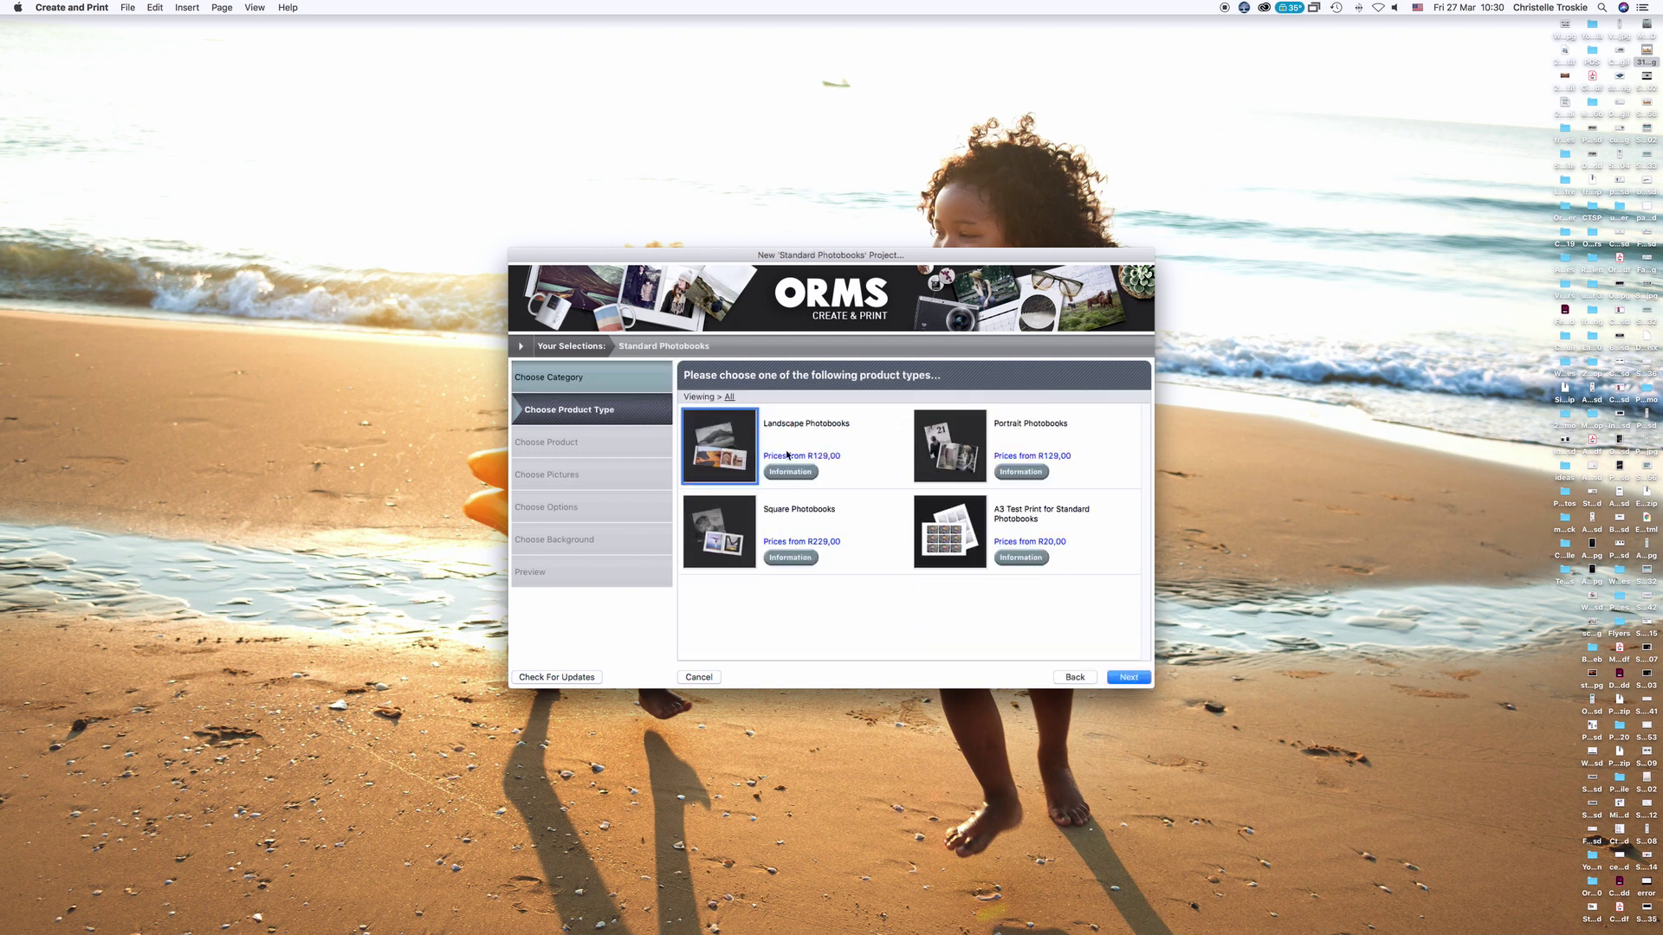
{"action": "left_click", "coordinate": [1127, 677]}
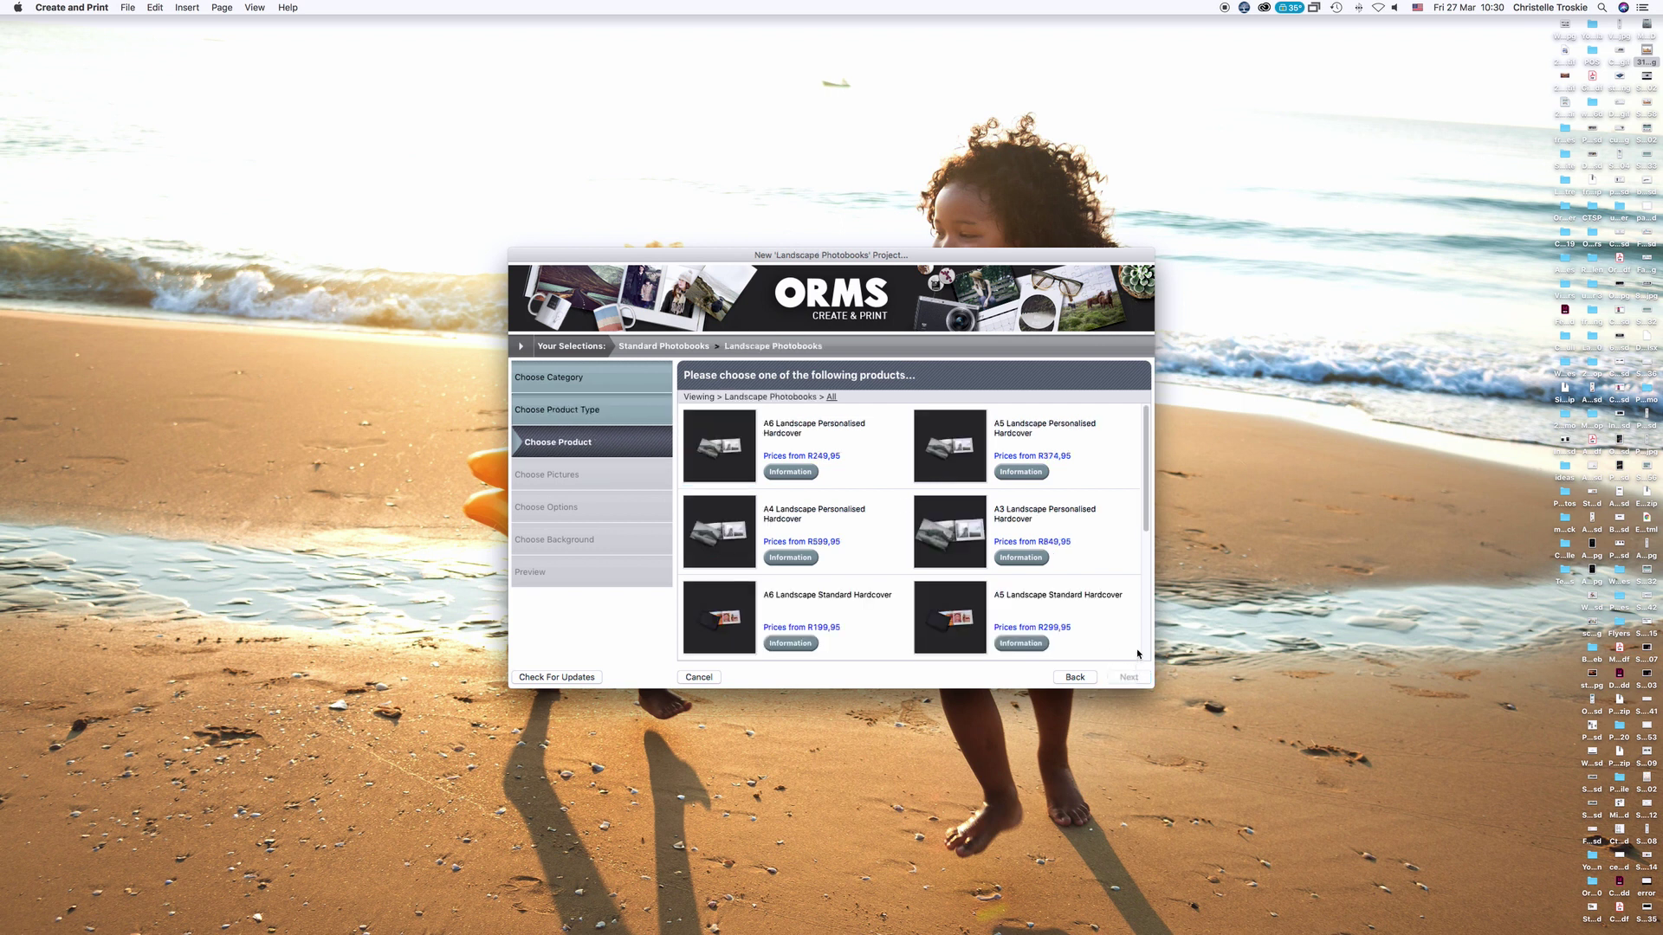
{"action": "left_click", "coordinate": [750, 525]}
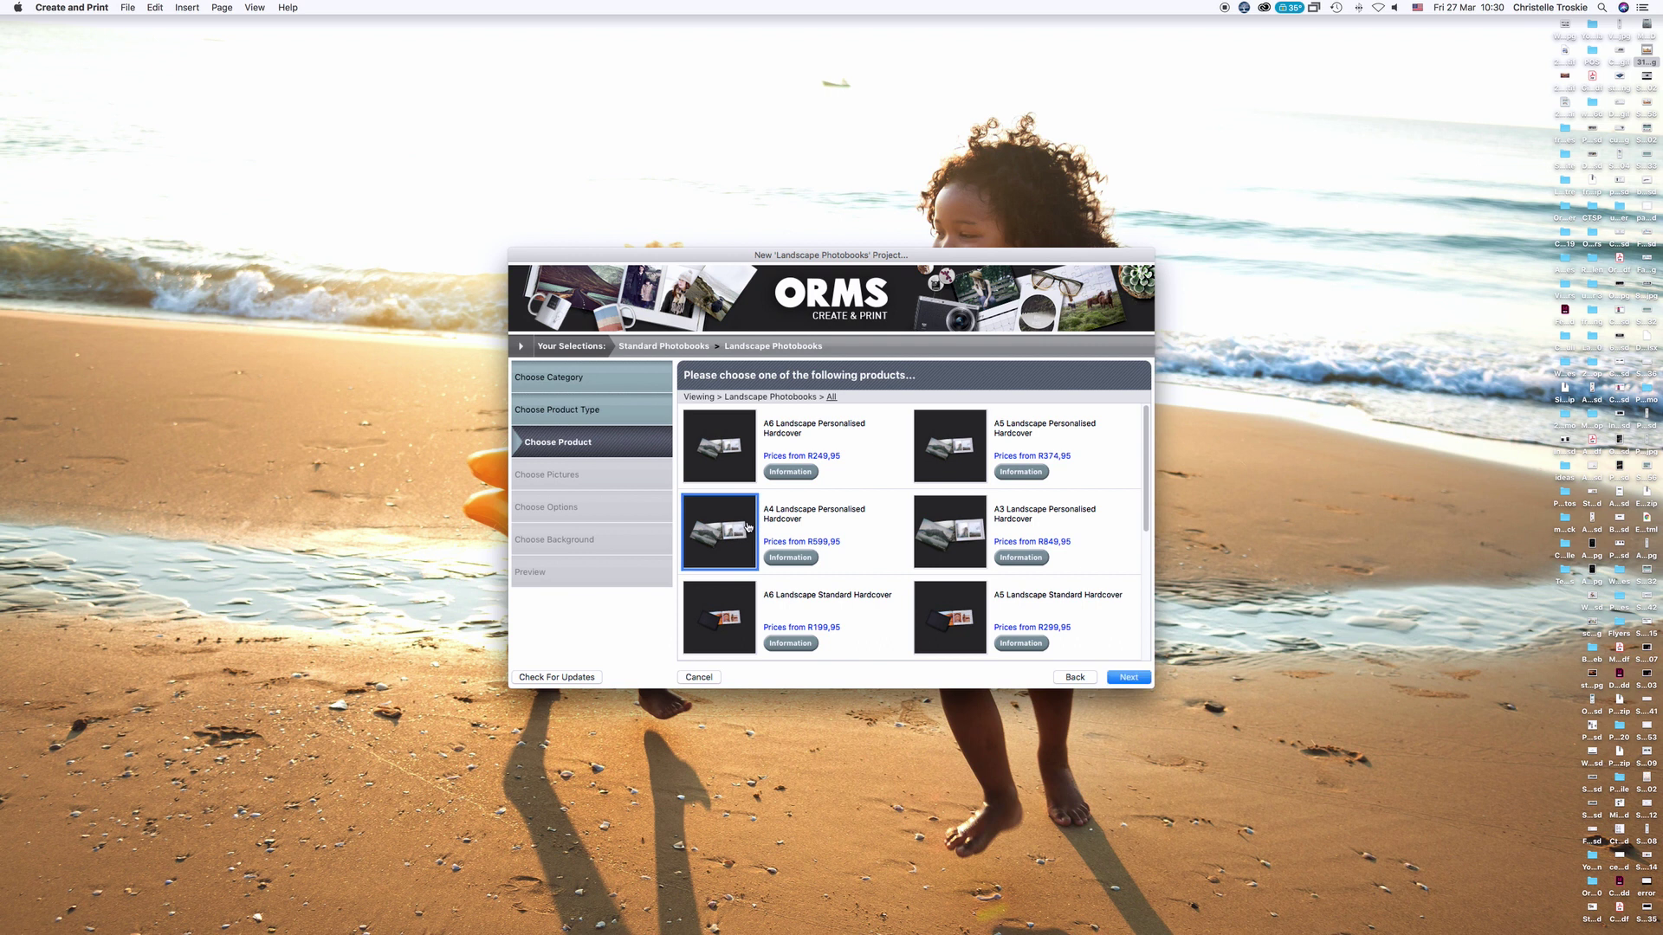
{"action": "key", "text": "Return"}
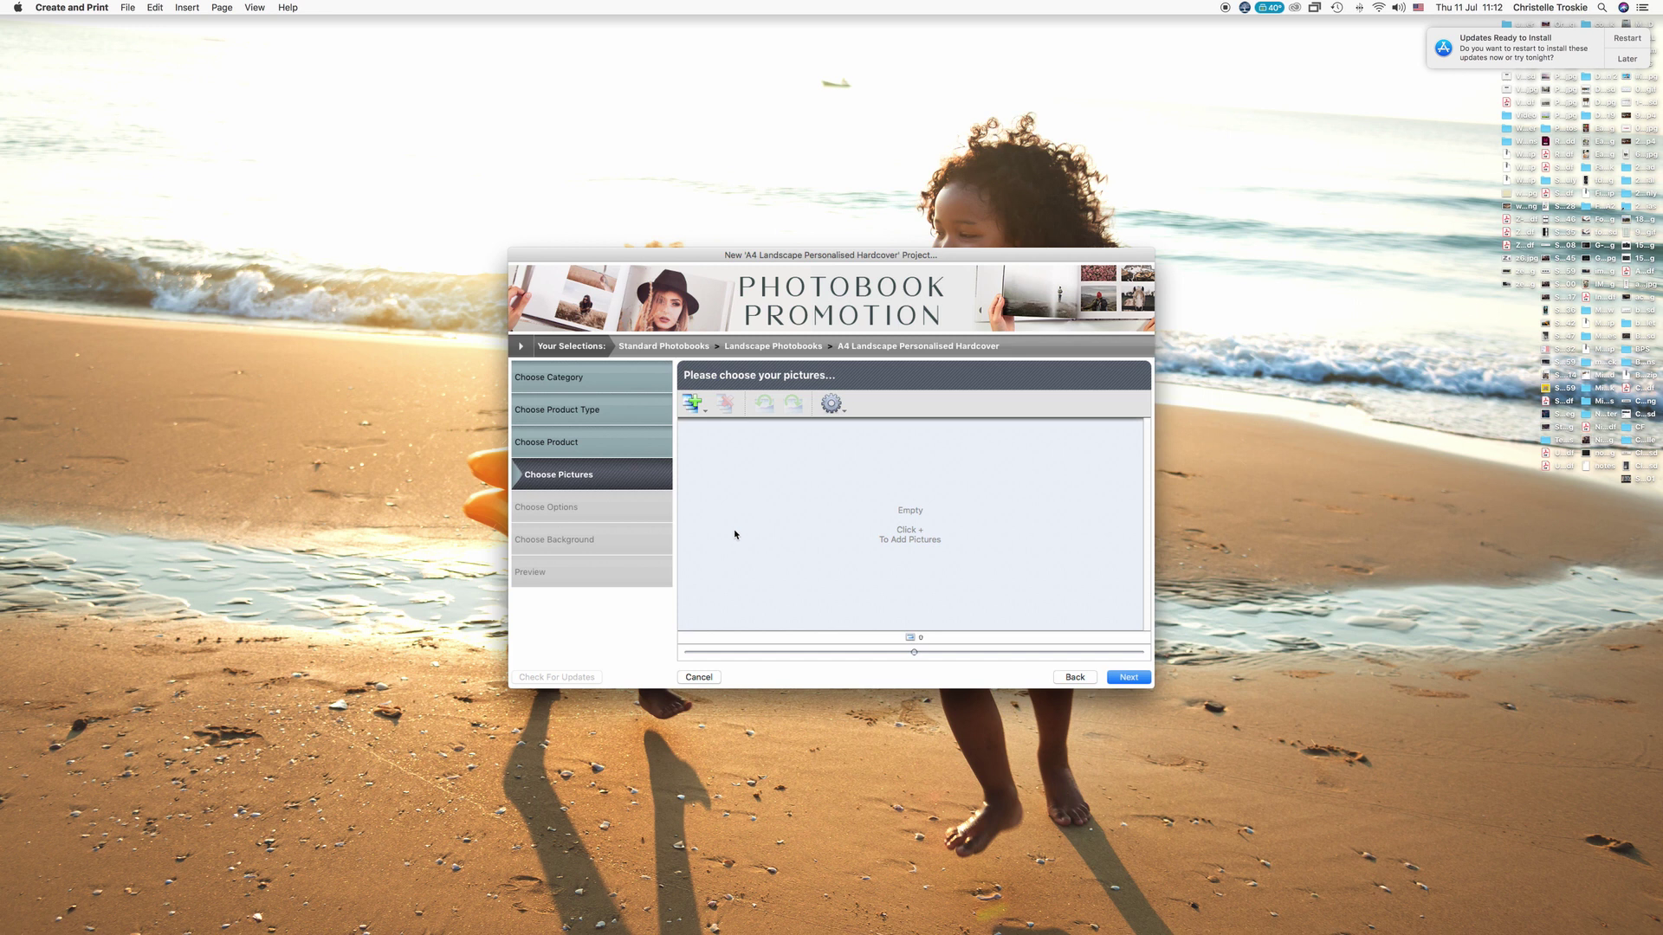
- Load all pictures from the Family folder into the photobook
{"action": "left_click", "coordinate": [695, 404]}
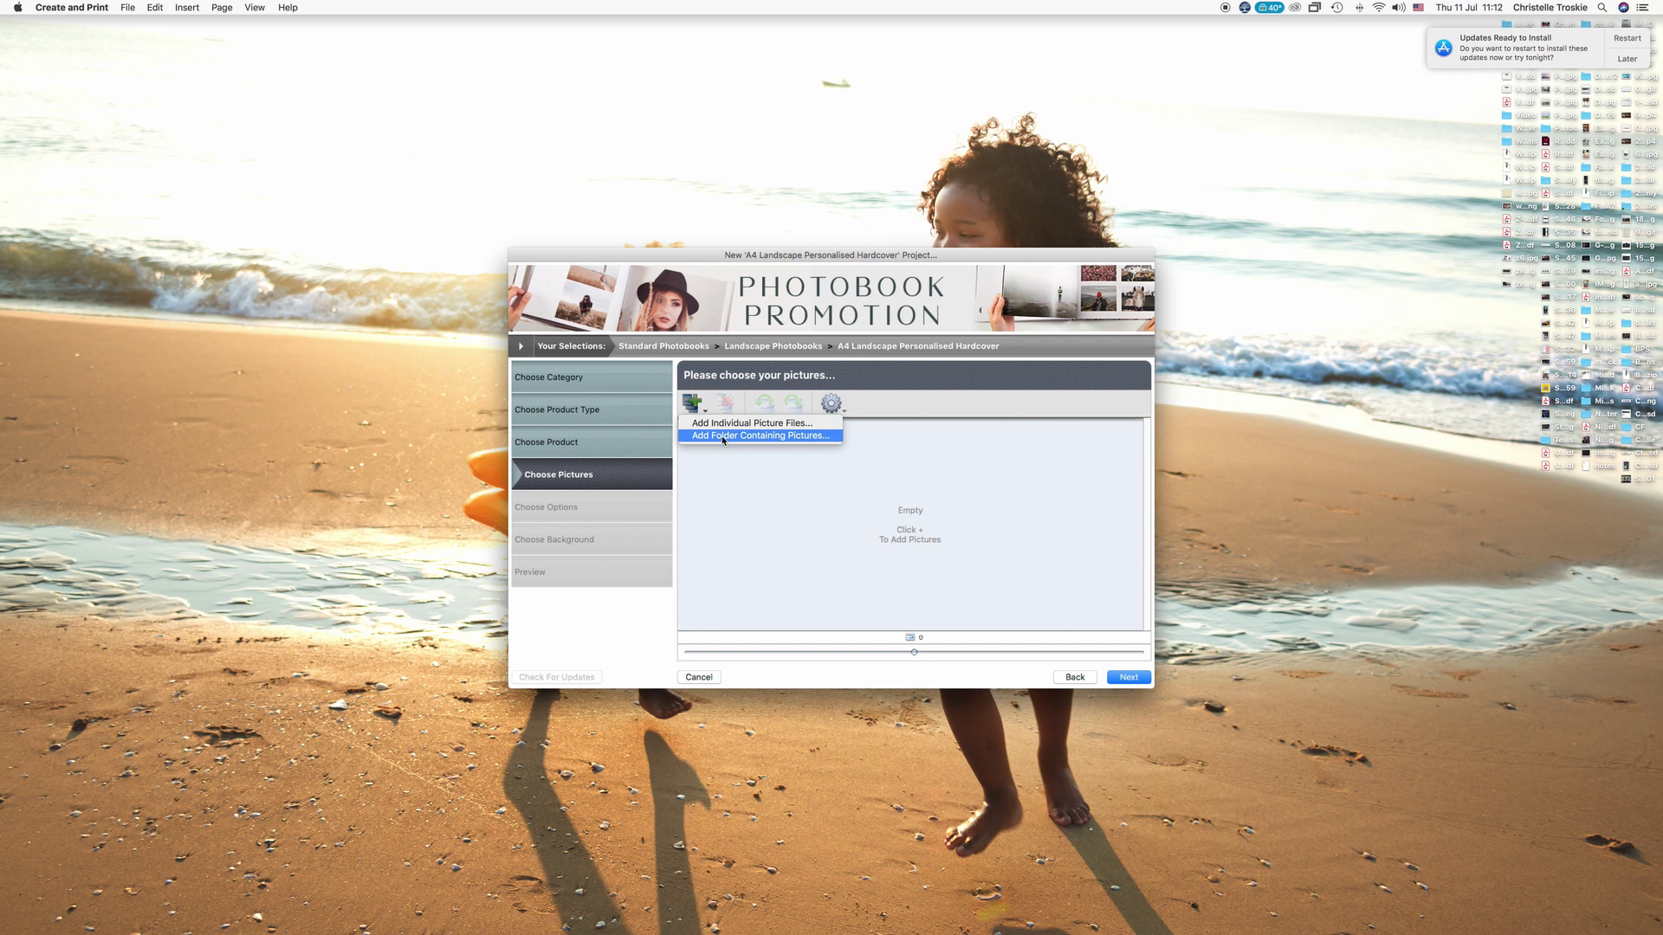
{"action": "left_click", "coordinate": [722, 438]}
{"action": "left_click", "coordinate": [776, 374]}
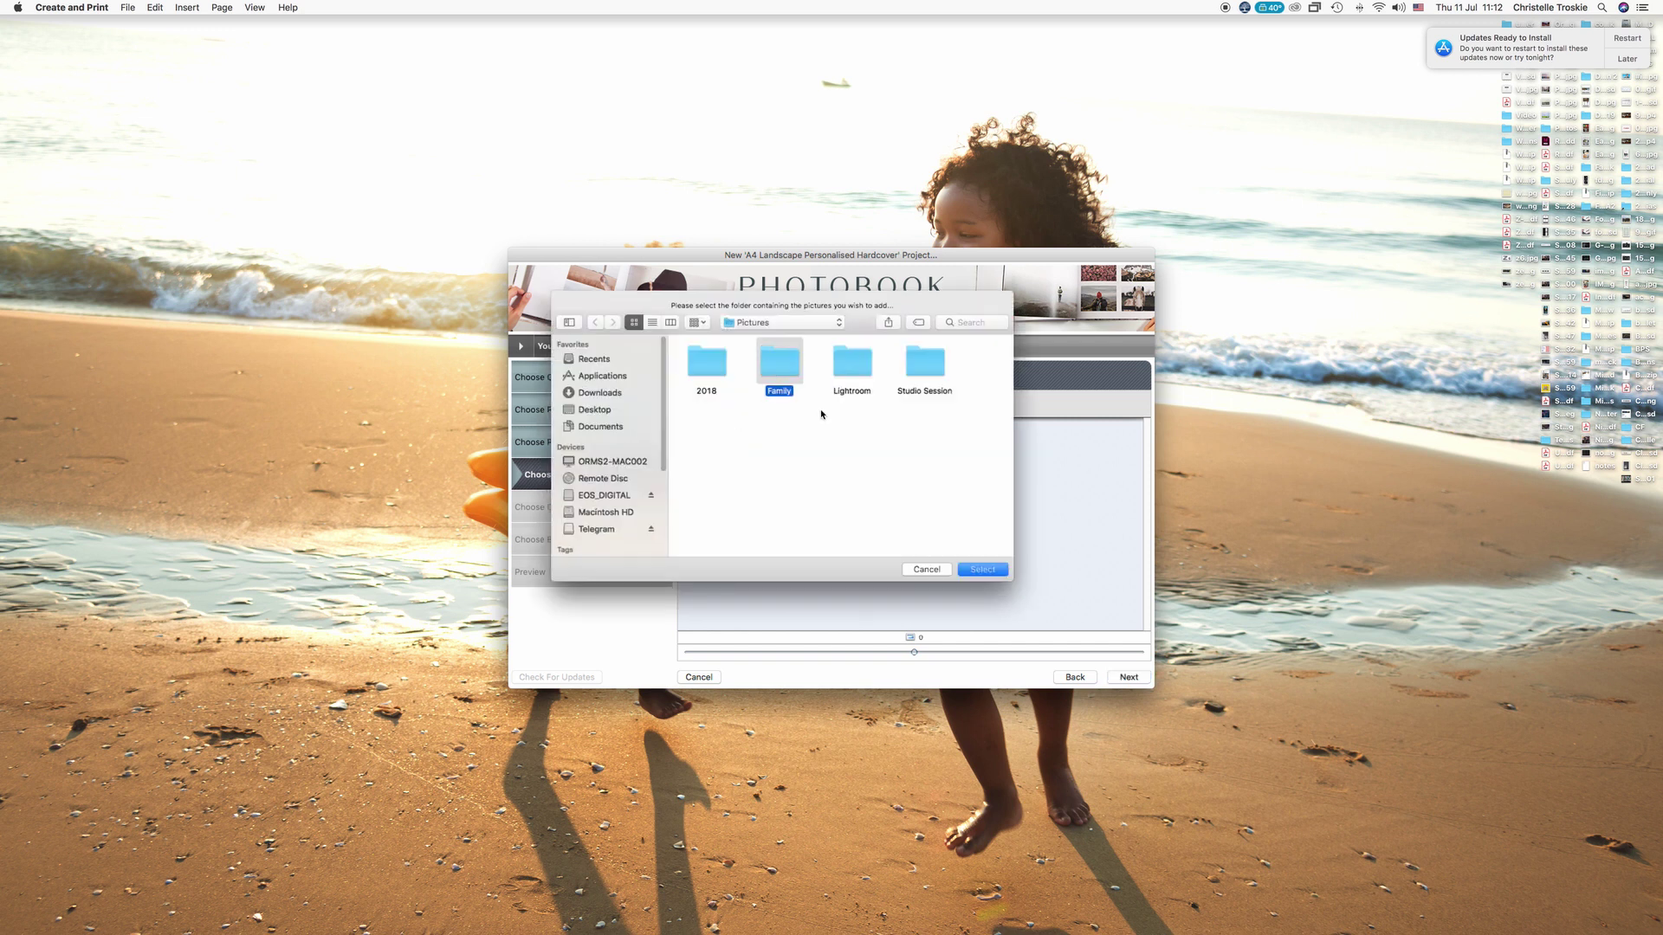
{"action": "left_click", "coordinate": [983, 569]}
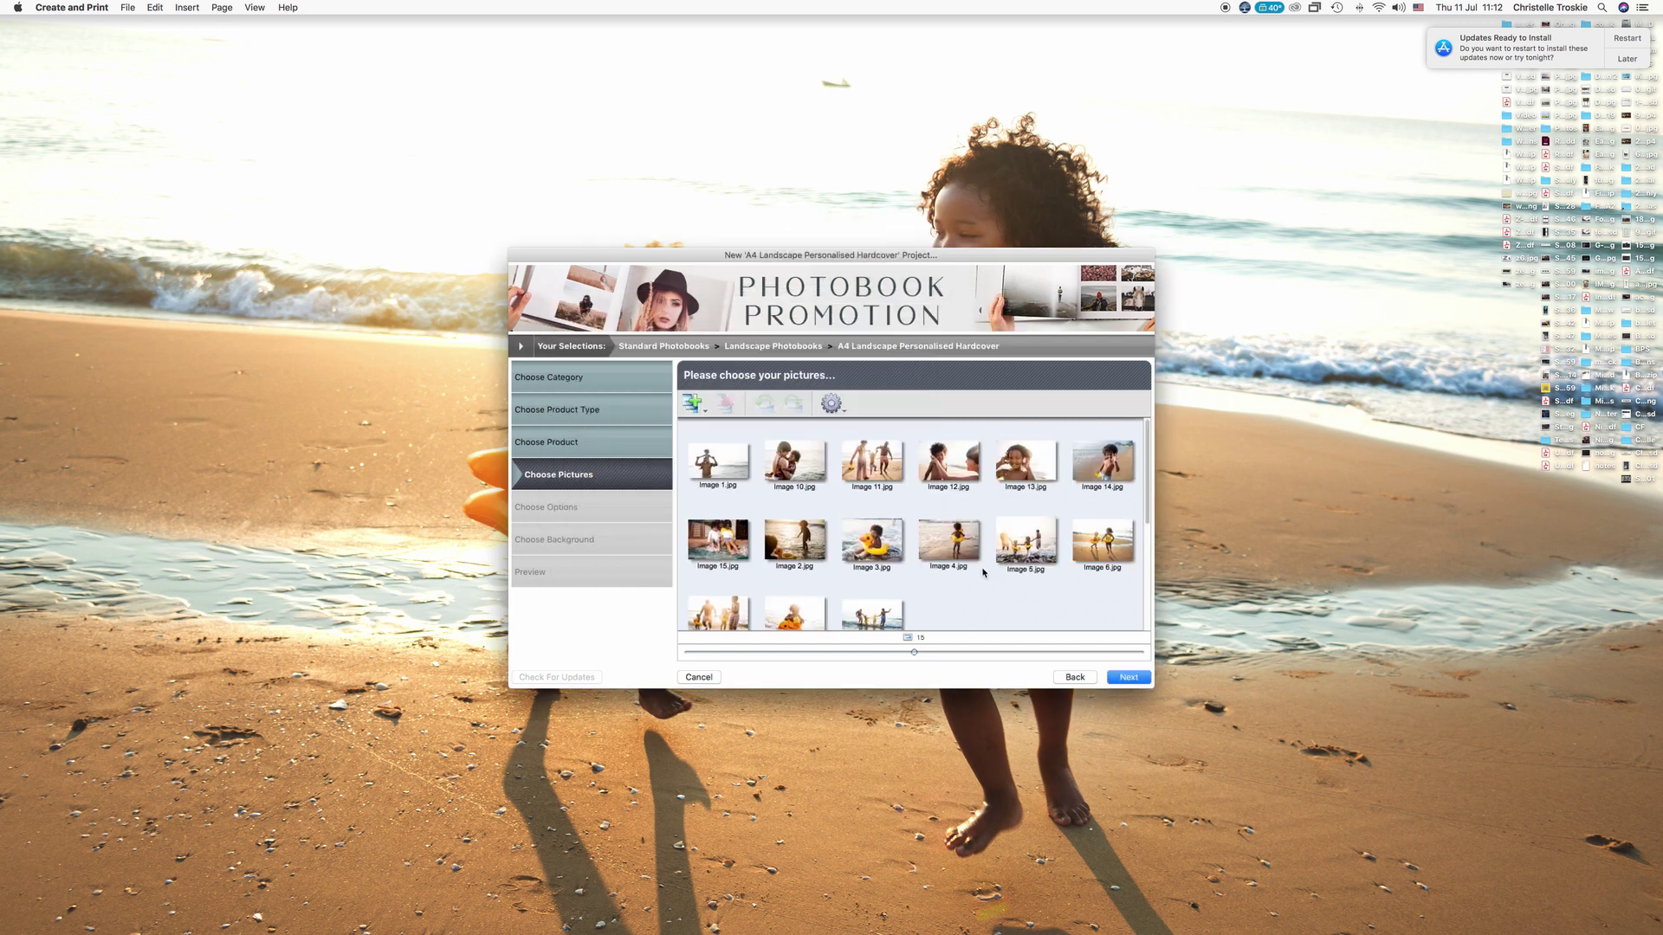
{"action": "left_click", "coordinate": [1127, 677]}
{"action": "type", "text": "Famil"}
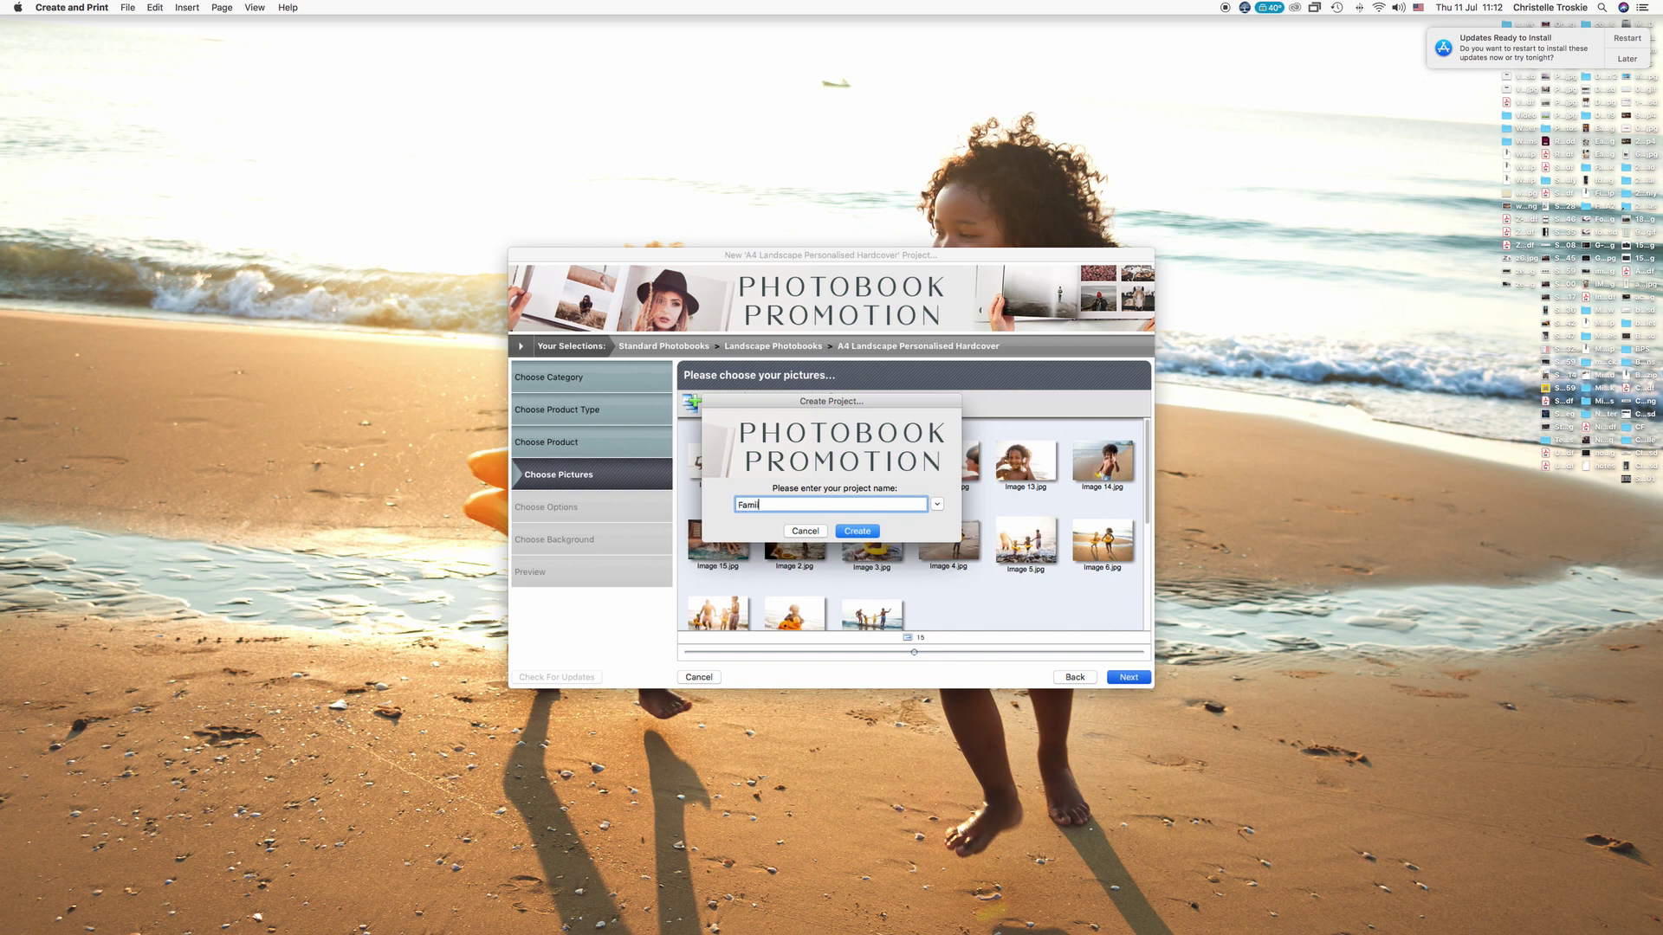
{"action": "type", "text": "y Photobook 2019"}
- Create the named project, add 26 pages to reach 56, and accept the spine warning
{"action": "left_click", "coordinate": [861, 531]}
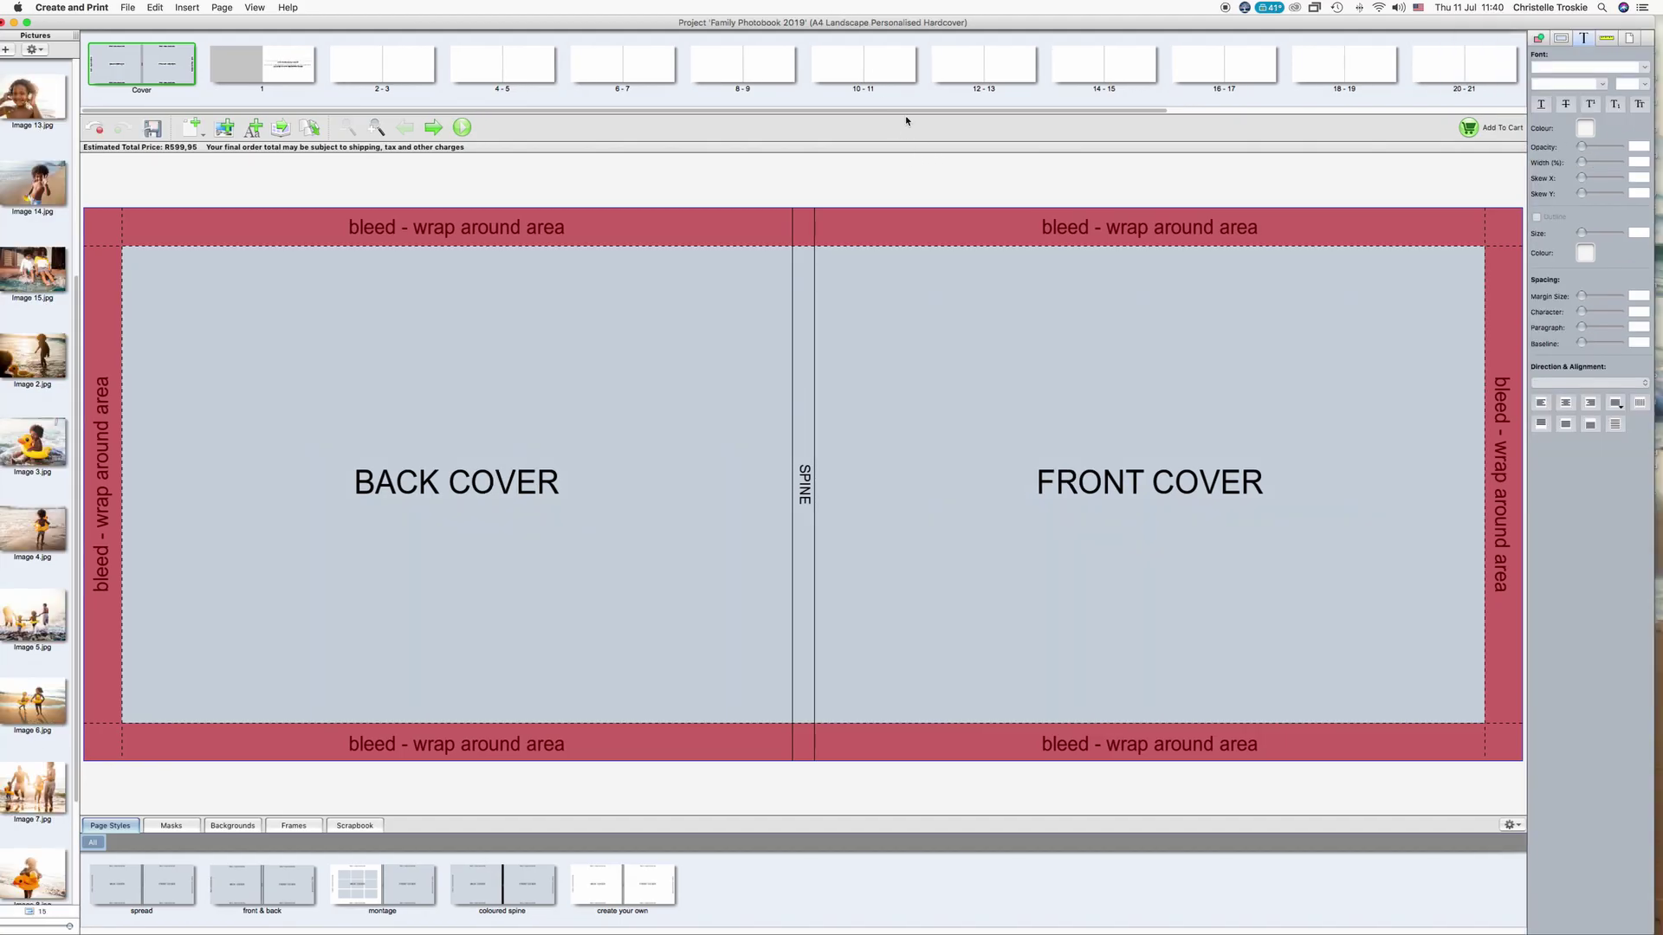
{"action": "scroll", "coordinate": [1169, 72], "scroll_direction": "right", "scroll_amount": 10}
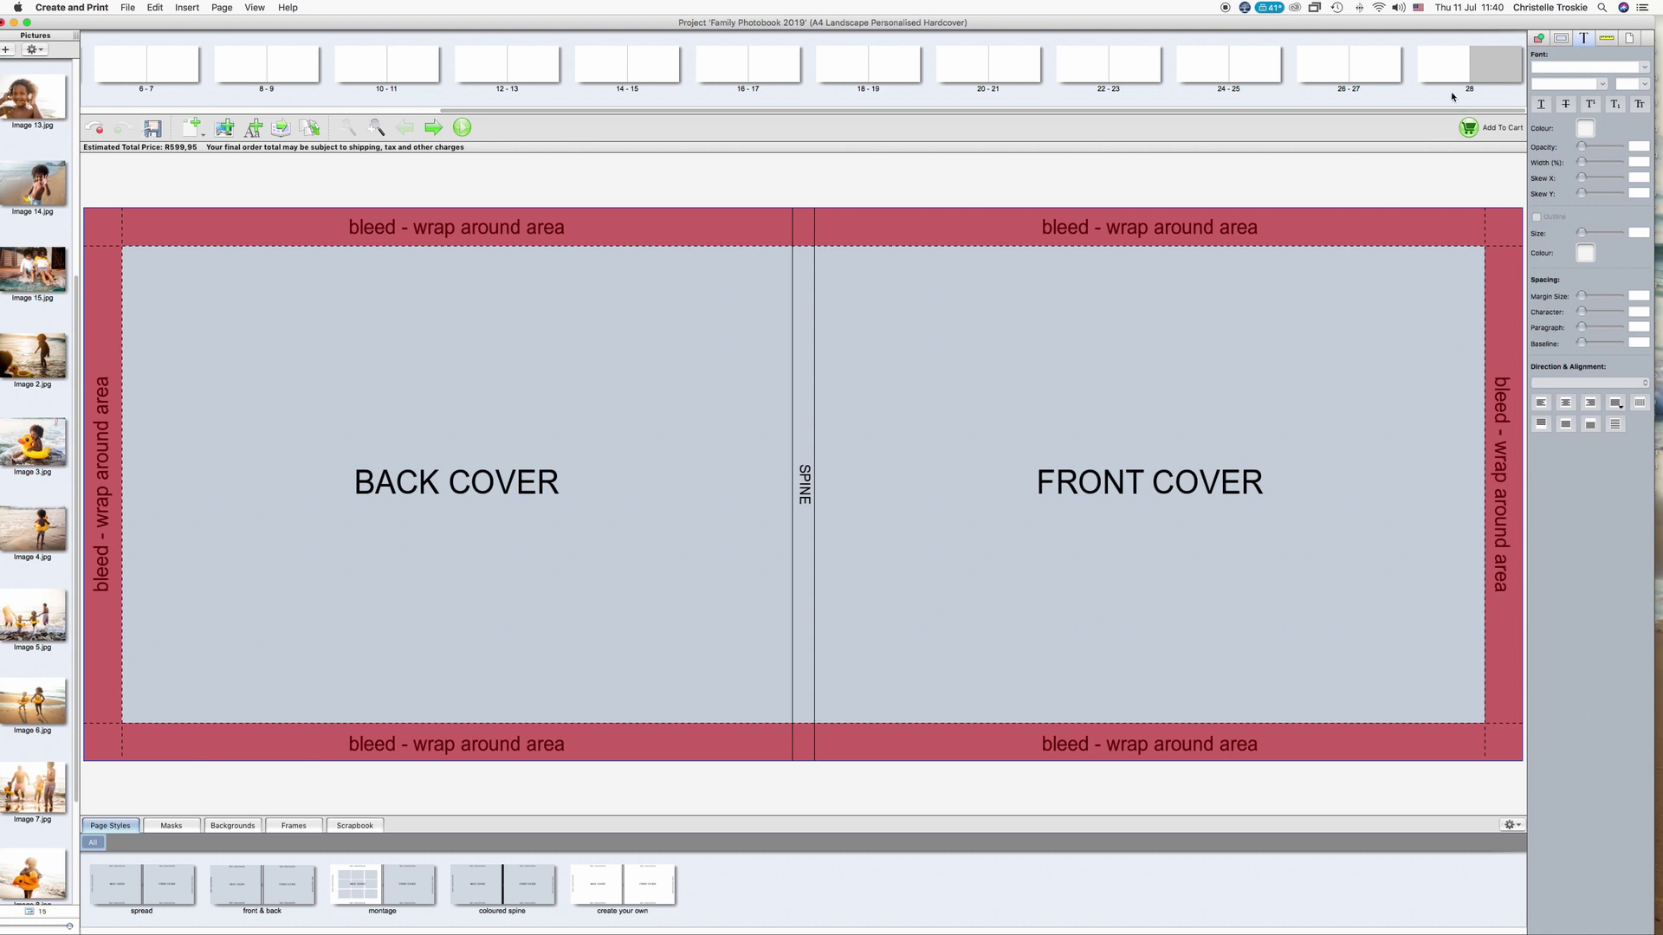
{"action": "left_click", "coordinate": [222, 8]}
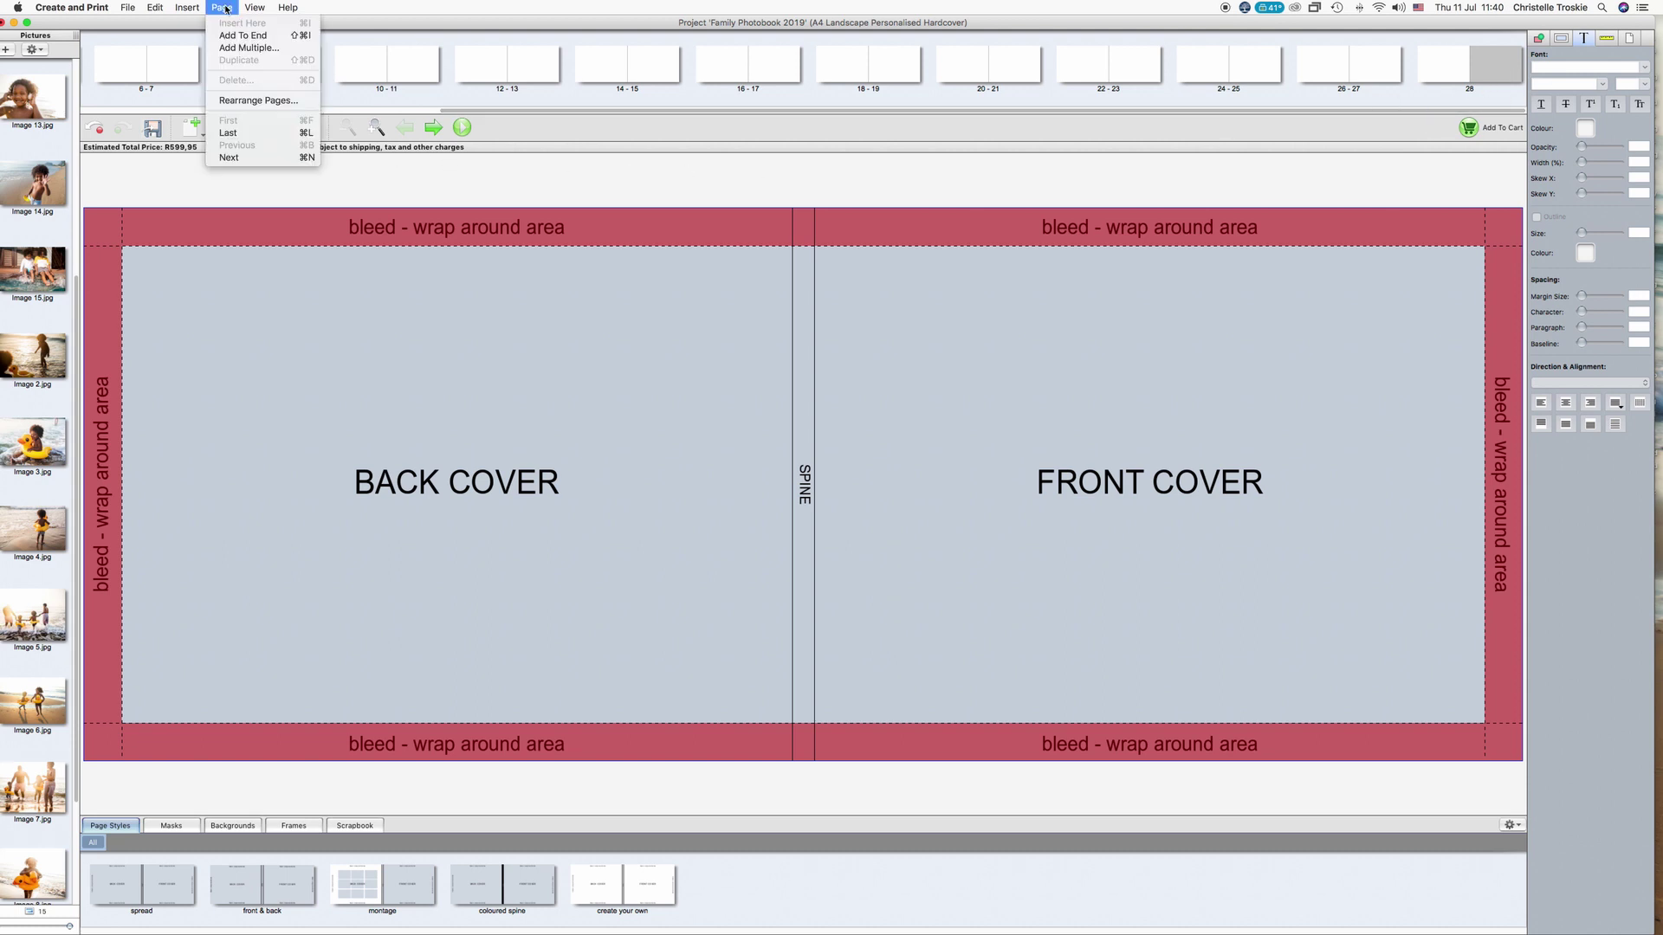
{"action": "left_click", "coordinate": [241, 49]}
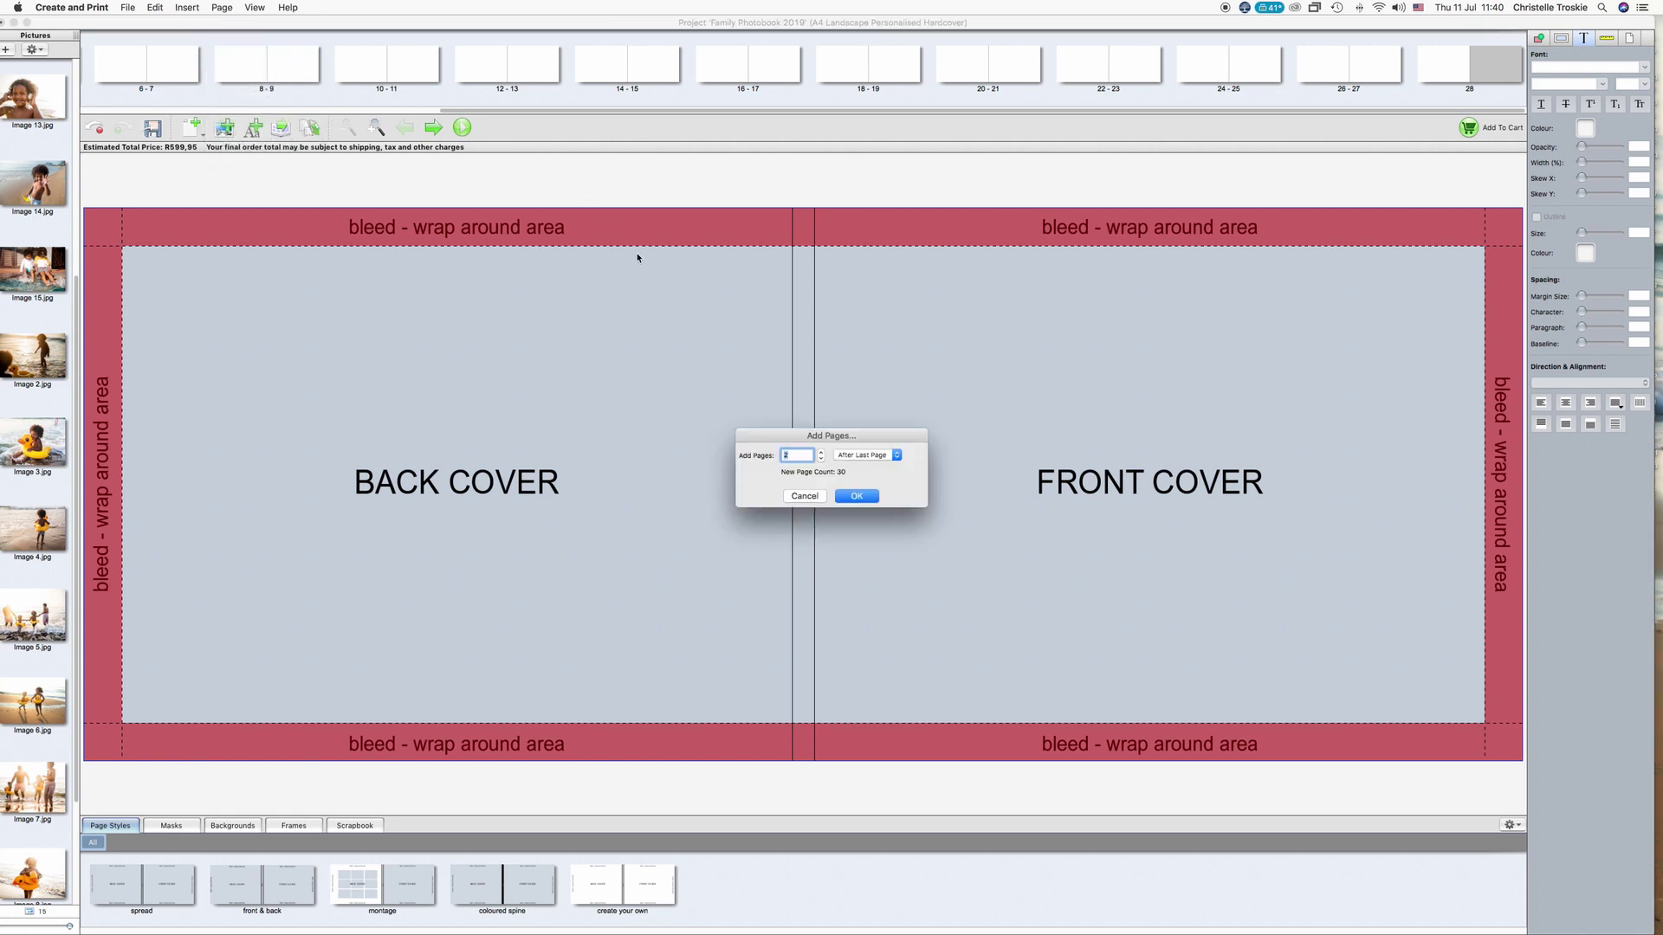
{"action": "type", "text": "2"}
{"action": "key", "text": "Return"}
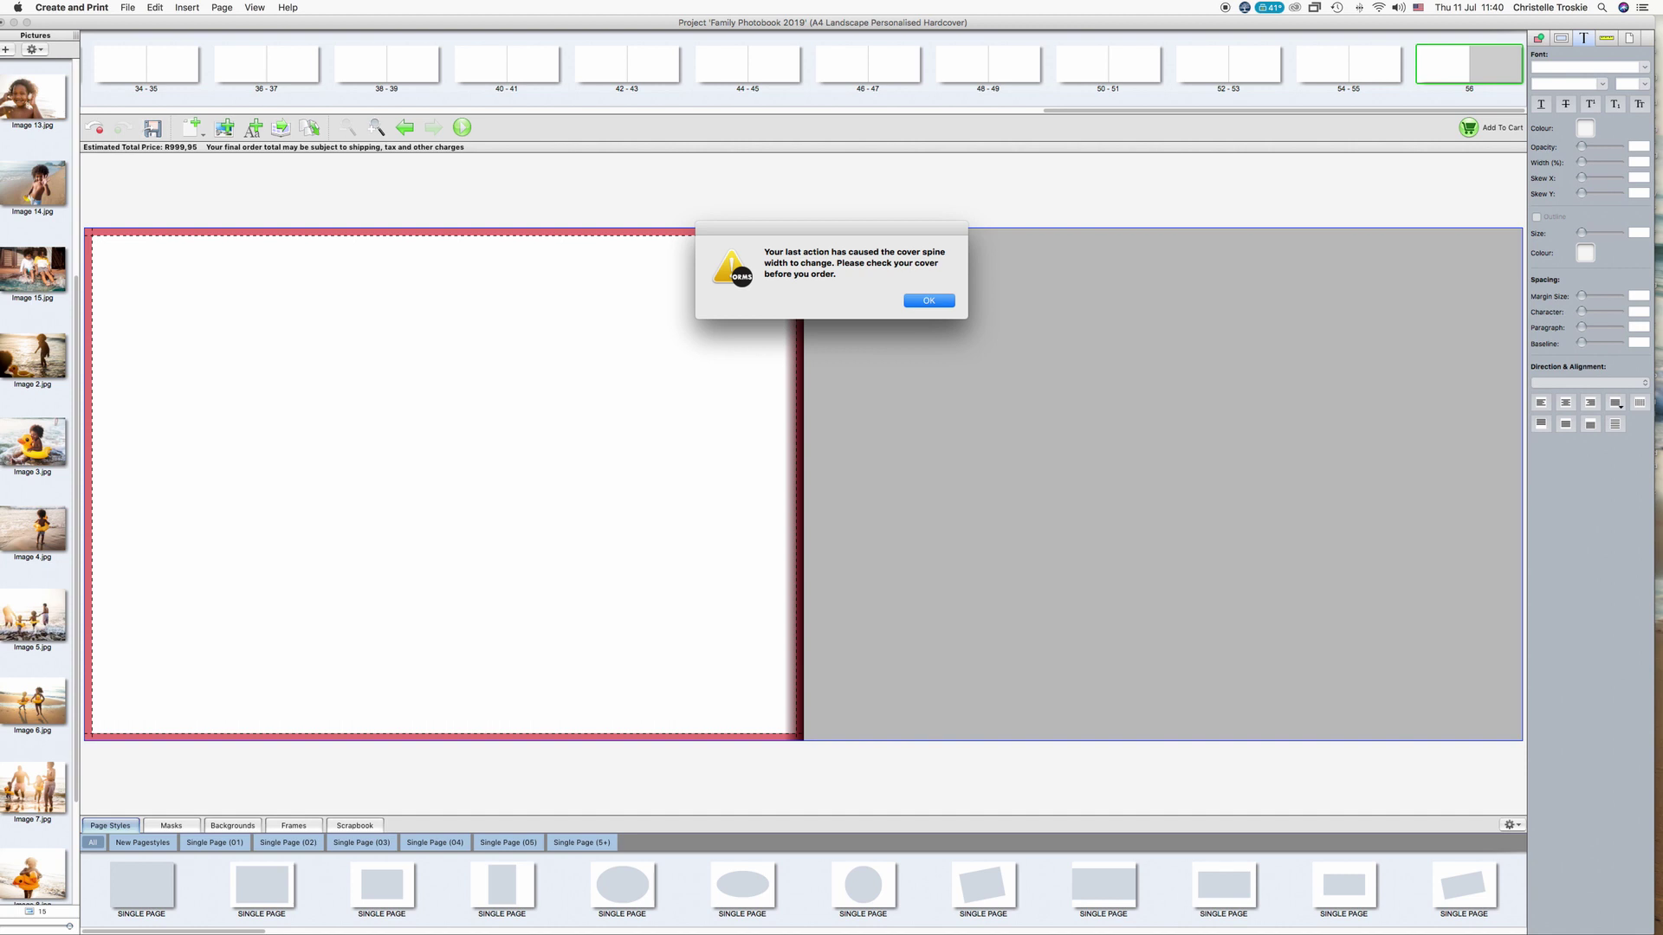
{"action": "key", "text": "Return"}
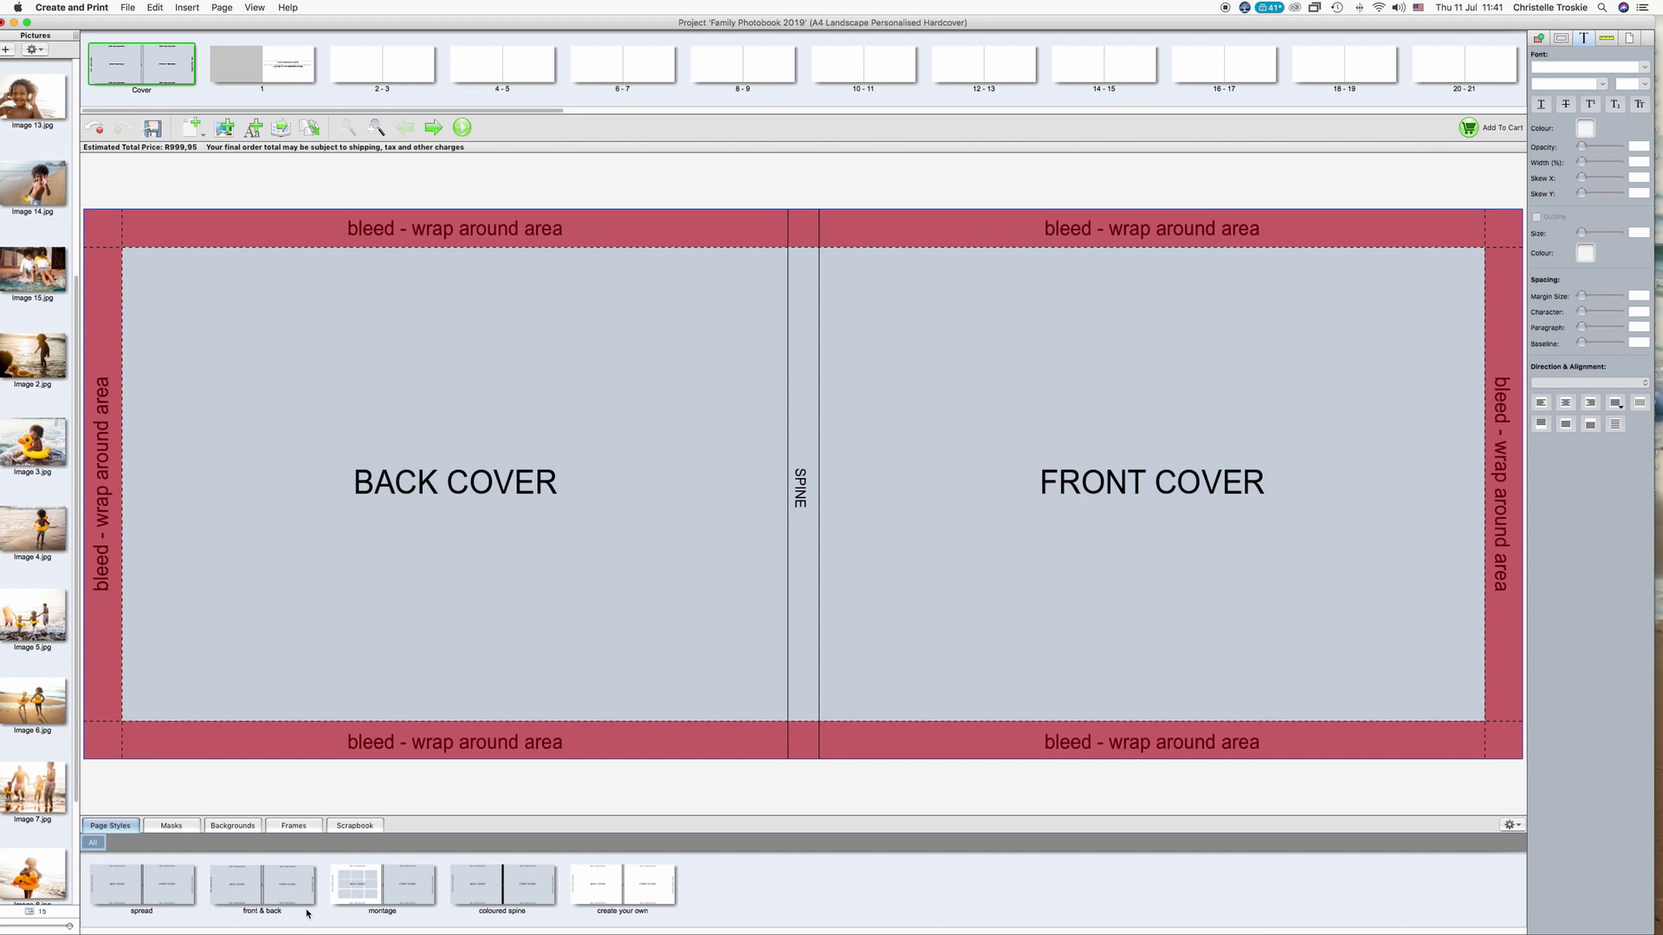
- Apply the front & back cover layout with Image 5.jpg front and the two-children photo back
{"action": "left_click_drag", "start_coordinate": [297, 895], "coordinate": [892, 506]}
{"action": "left_click_drag", "start_coordinate": [44, 621], "coordinate": [956, 583]}
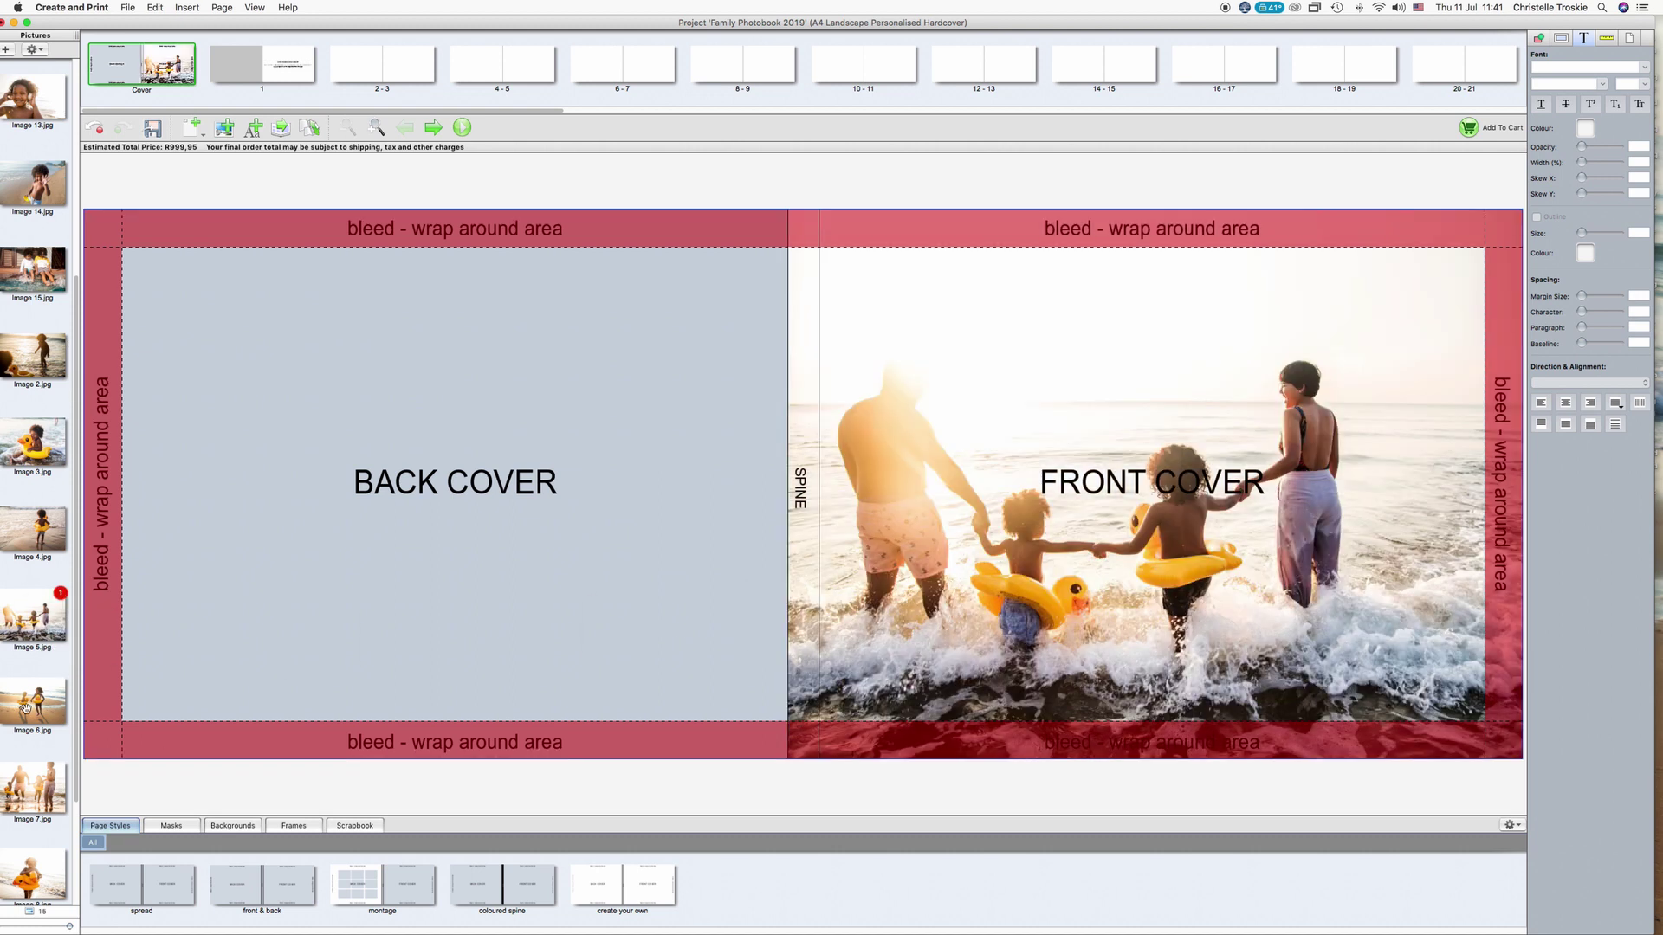
{"action": "left_click_drag", "start_coordinate": [29, 710], "coordinate": [282, 619]}
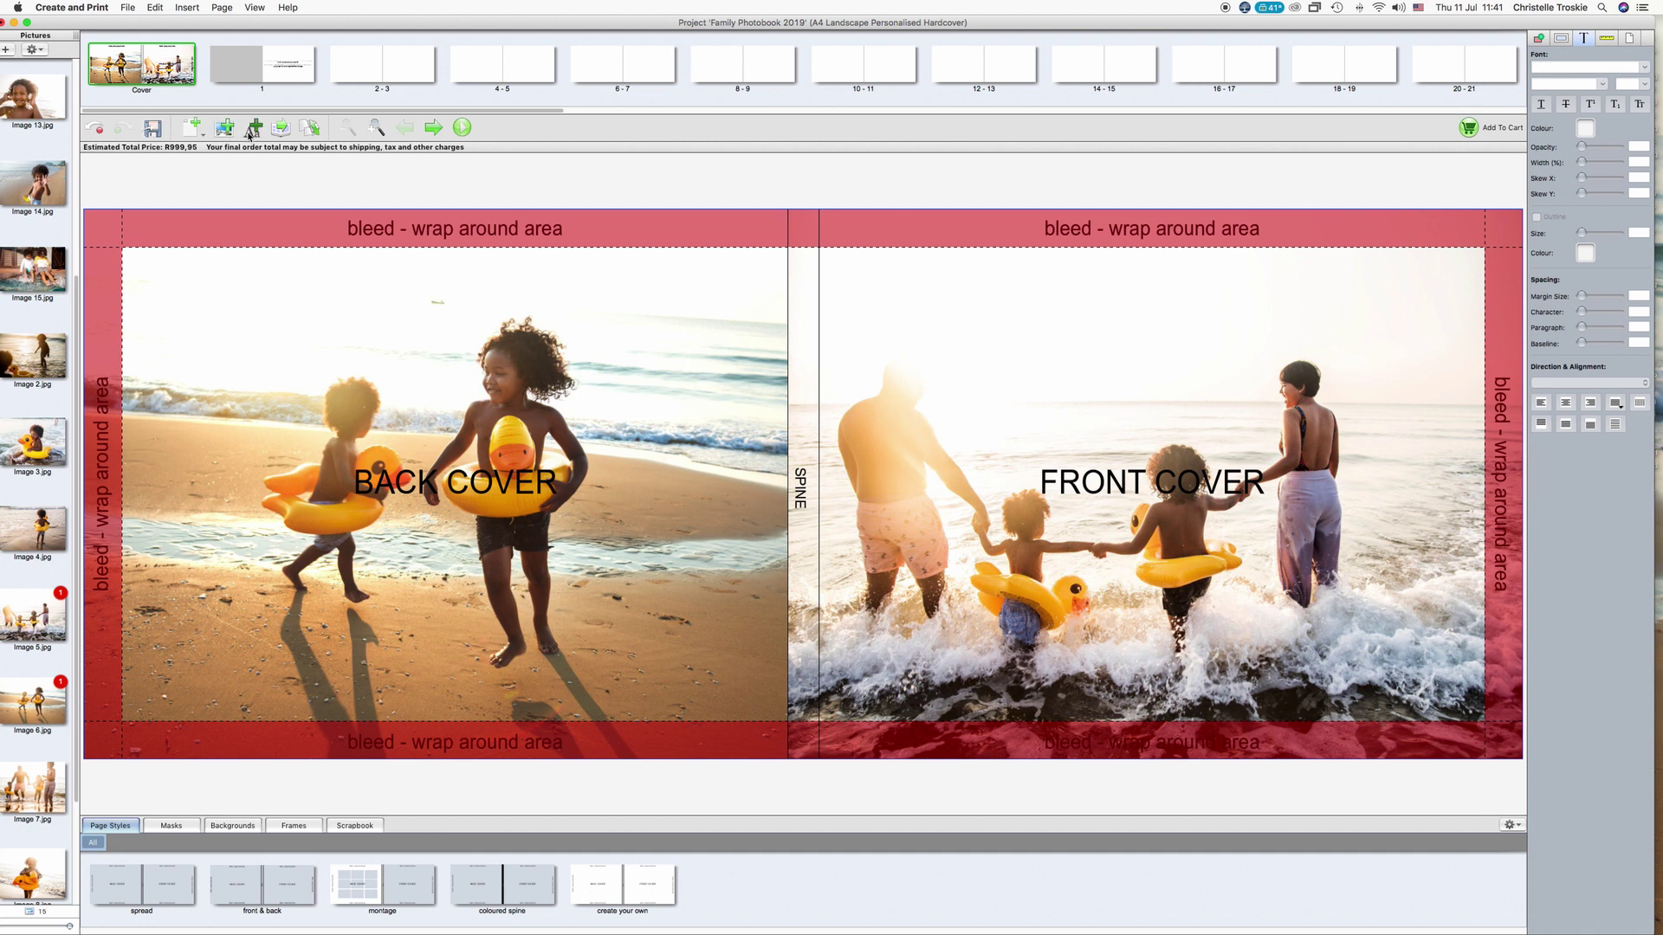
- Title the front cover 'Family Holiday 2019' in Adobe Hebrew, size 48, centred
{"action": "left_click_drag", "start_coordinate": [251, 132], "coordinate": [1080, 344]}
{"action": "type", "text": "Fami"}
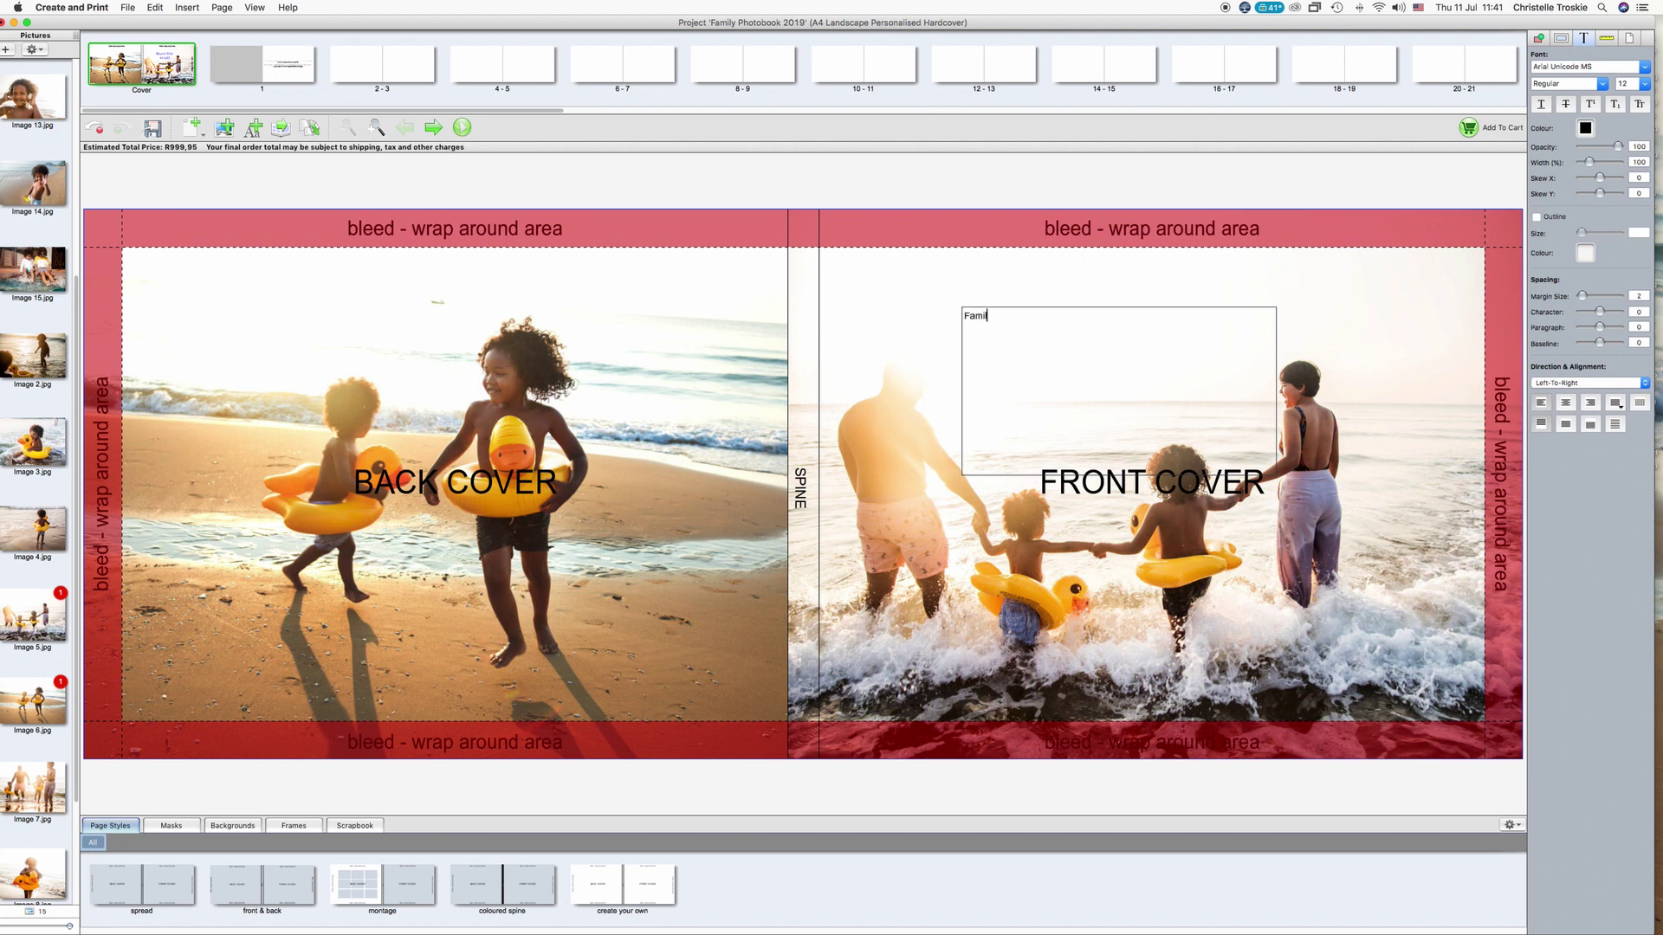
{"action": "type", "text": "ly Holiday 2019"}
{"action": "key", "text": "super+a"}
{"action": "left_click", "coordinate": [1644, 68]}
{"action": "left_click", "coordinate": [1548, 252]}
{"action": "left_click", "coordinate": [1639, 83]}
{"action": "left_click", "coordinate": [1631, 293]}
{"action": "left_click", "coordinate": [1640, 84]}
{"action": "left_click", "coordinate": [1631, 259]}
{"action": "left_click", "coordinate": [1566, 405]}
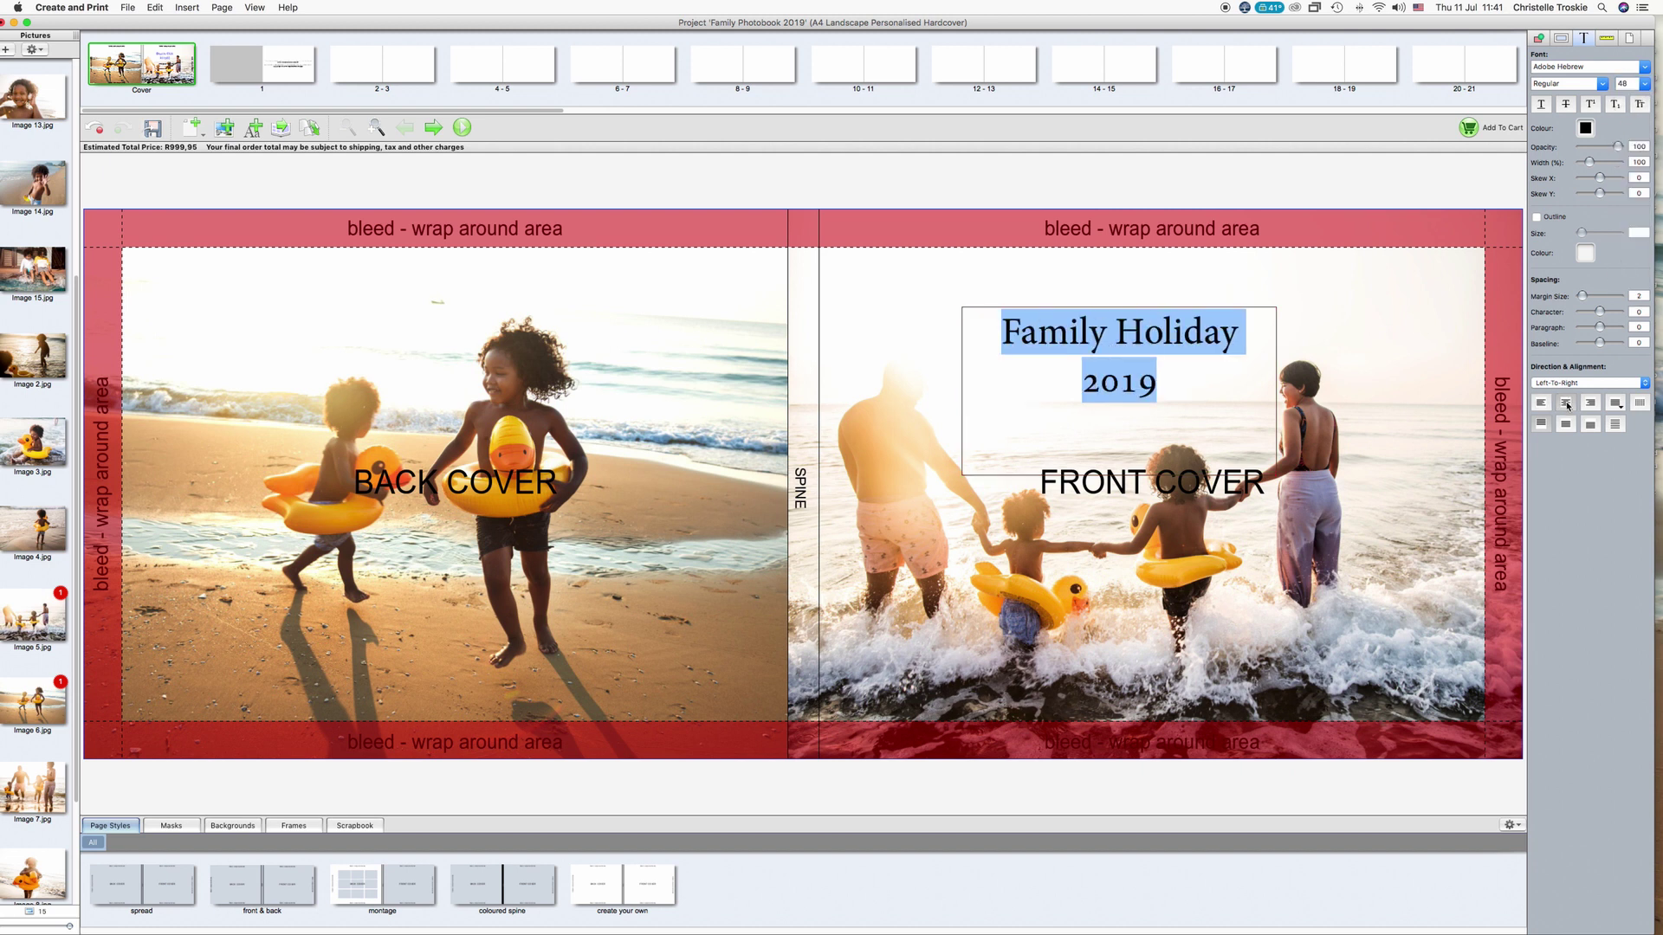
{"action": "left_click", "coordinate": [1391, 379]}
- Give page 1 a single-photo layout holding the duck-ring photo
{"action": "left_click", "coordinate": [261, 65]}
{"action": "left_click_drag", "start_coordinate": [251, 887], "coordinate": [769, 732]}
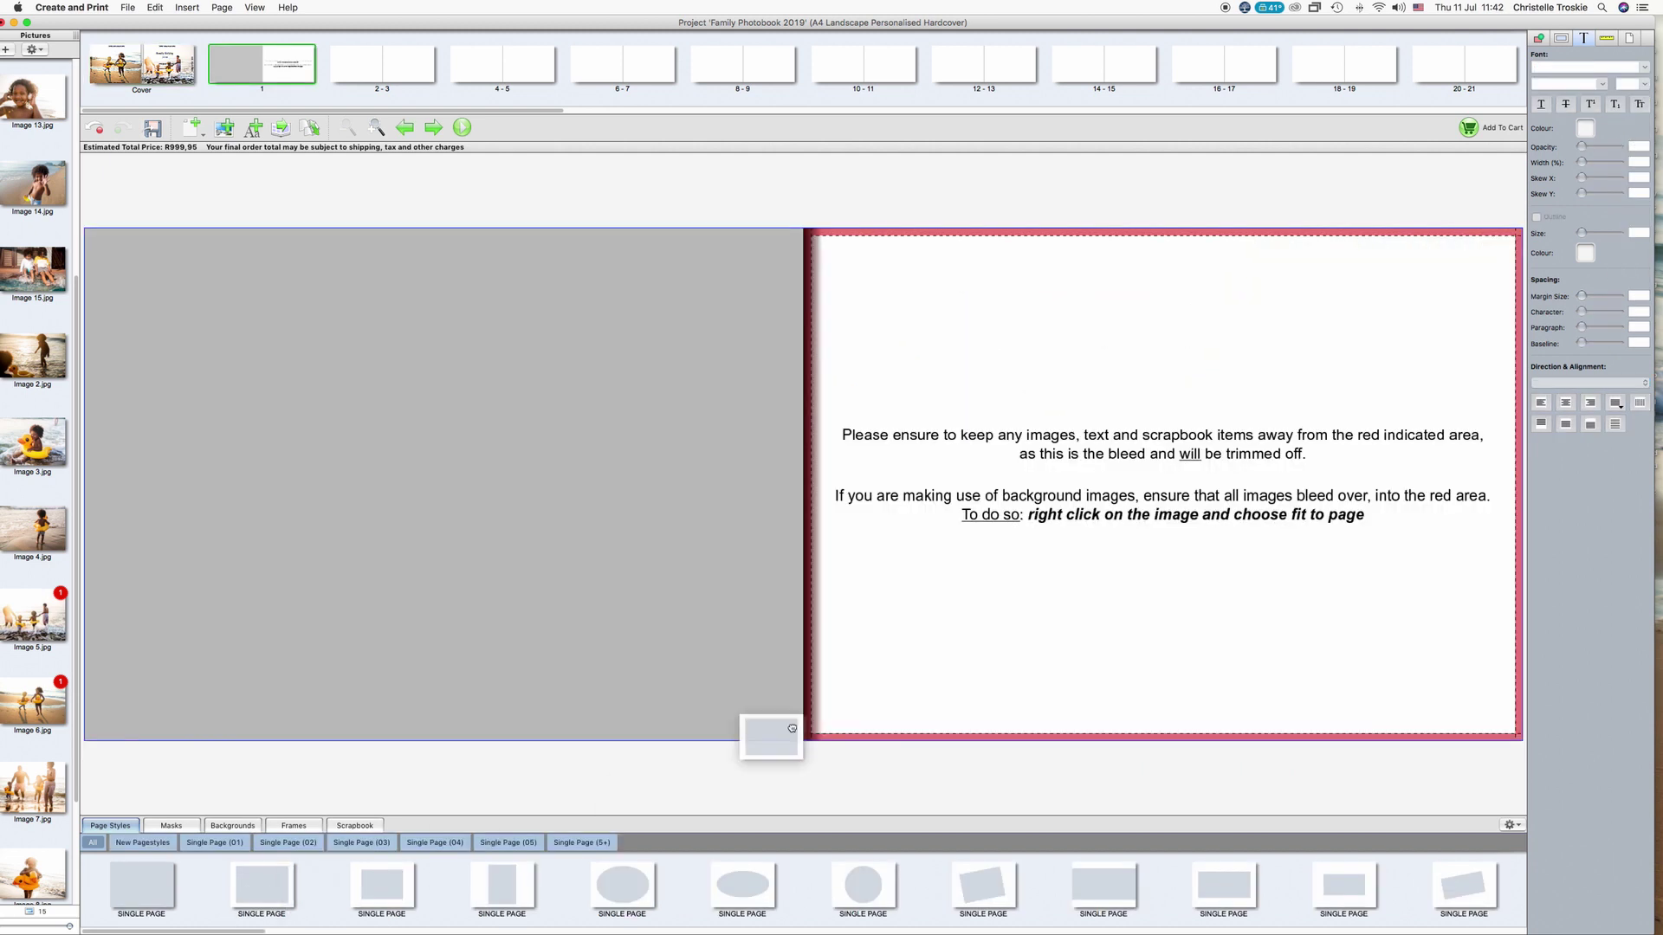
{"action": "left_click_drag", "start_coordinate": [42, 536], "coordinate": [1054, 443]}
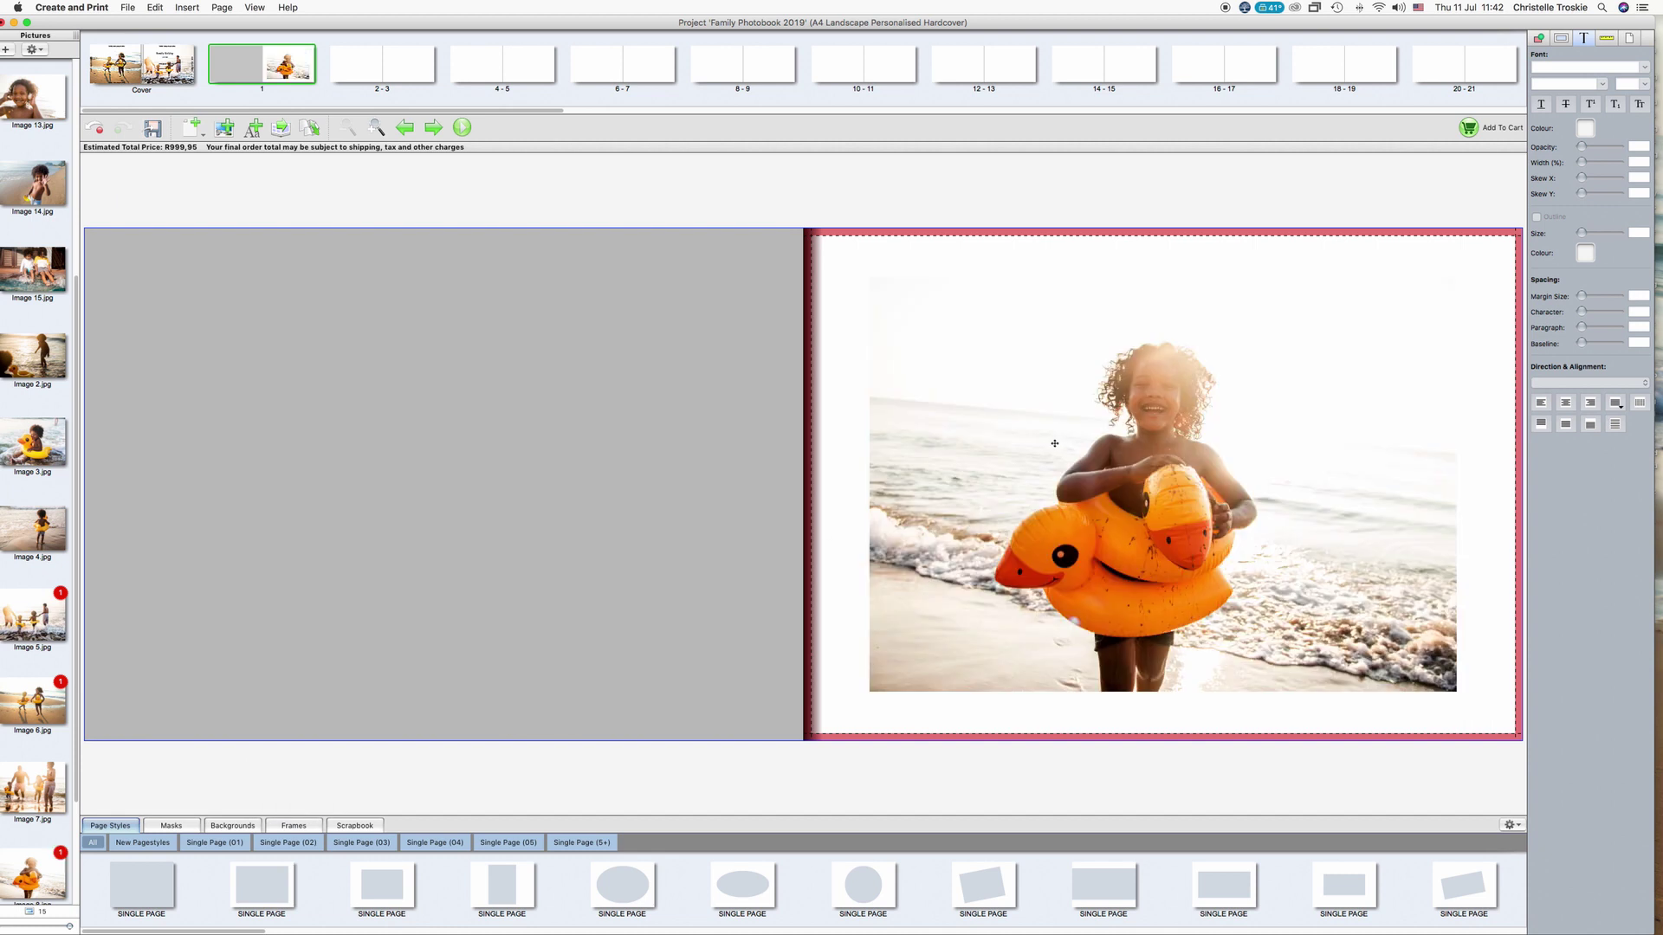
- Fill spread 2–3 with beach photos, recentre the left photo's crop, and preview the book
{"action": "left_click", "coordinate": [381, 64]}
{"action": "left_click_drag", "start_coordinate": [548, 886], "coordinate": [532, 546]}
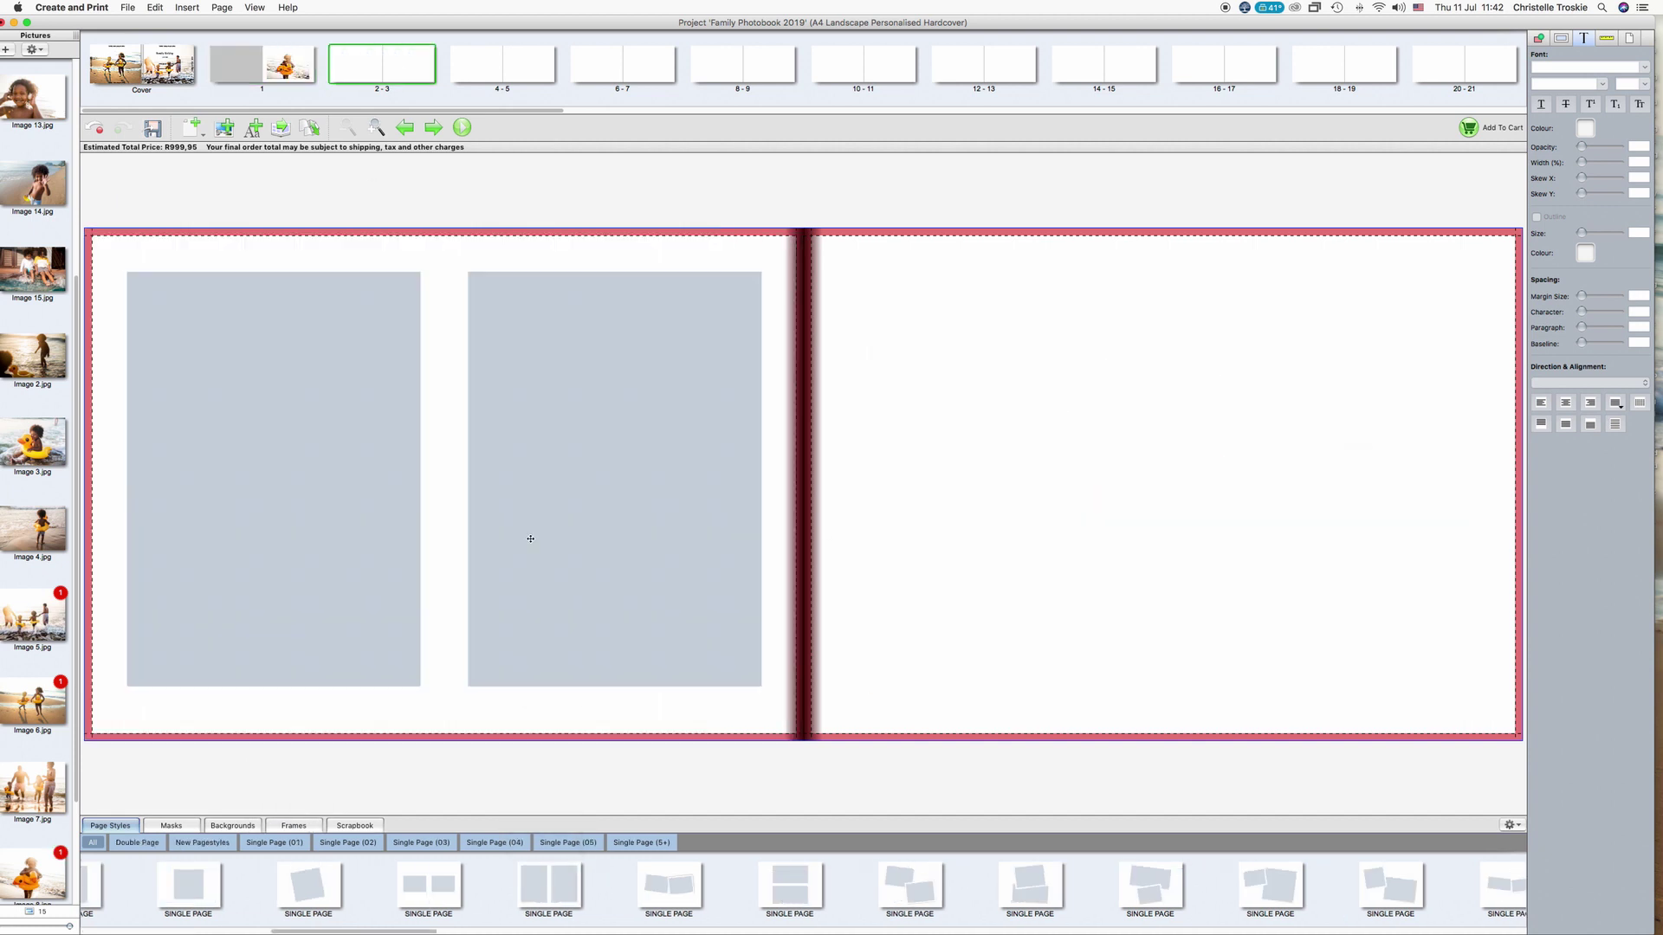
{"action": "left_click_drag", "start_coordinate": [384, 930], "coordinate": [520, 930]}
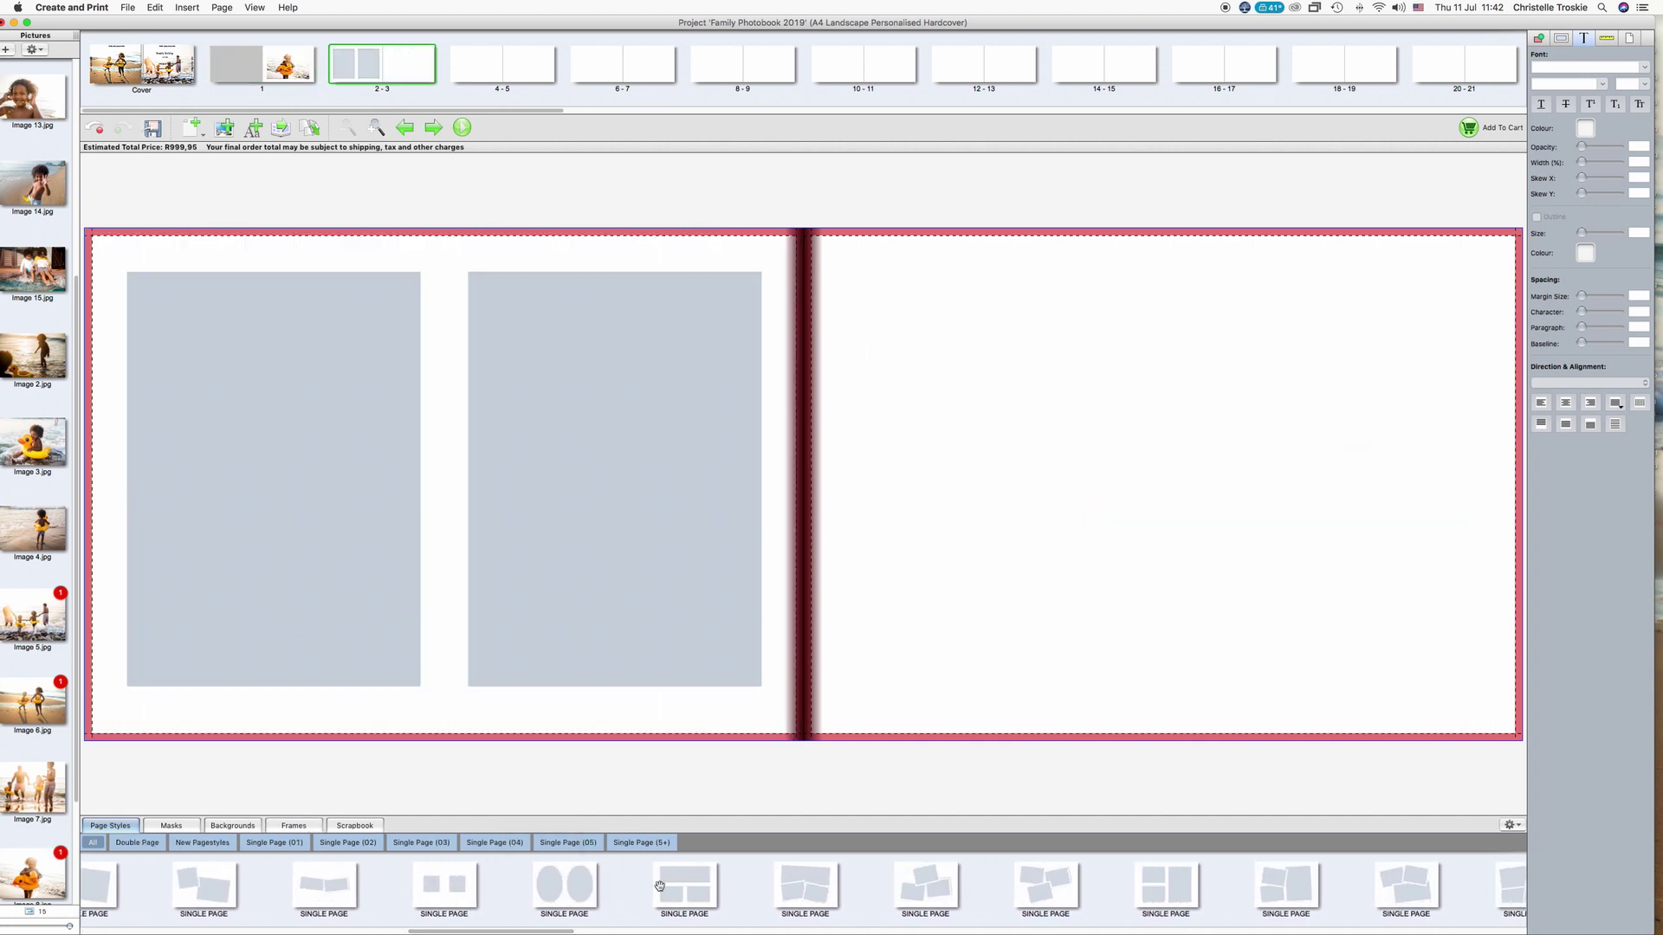
{"action": "left_click_drag", "start_coordinate": [684, 886], "coordinate": [1072, 397]}
{"action": "left_click", "coordinate": [271, 476]}
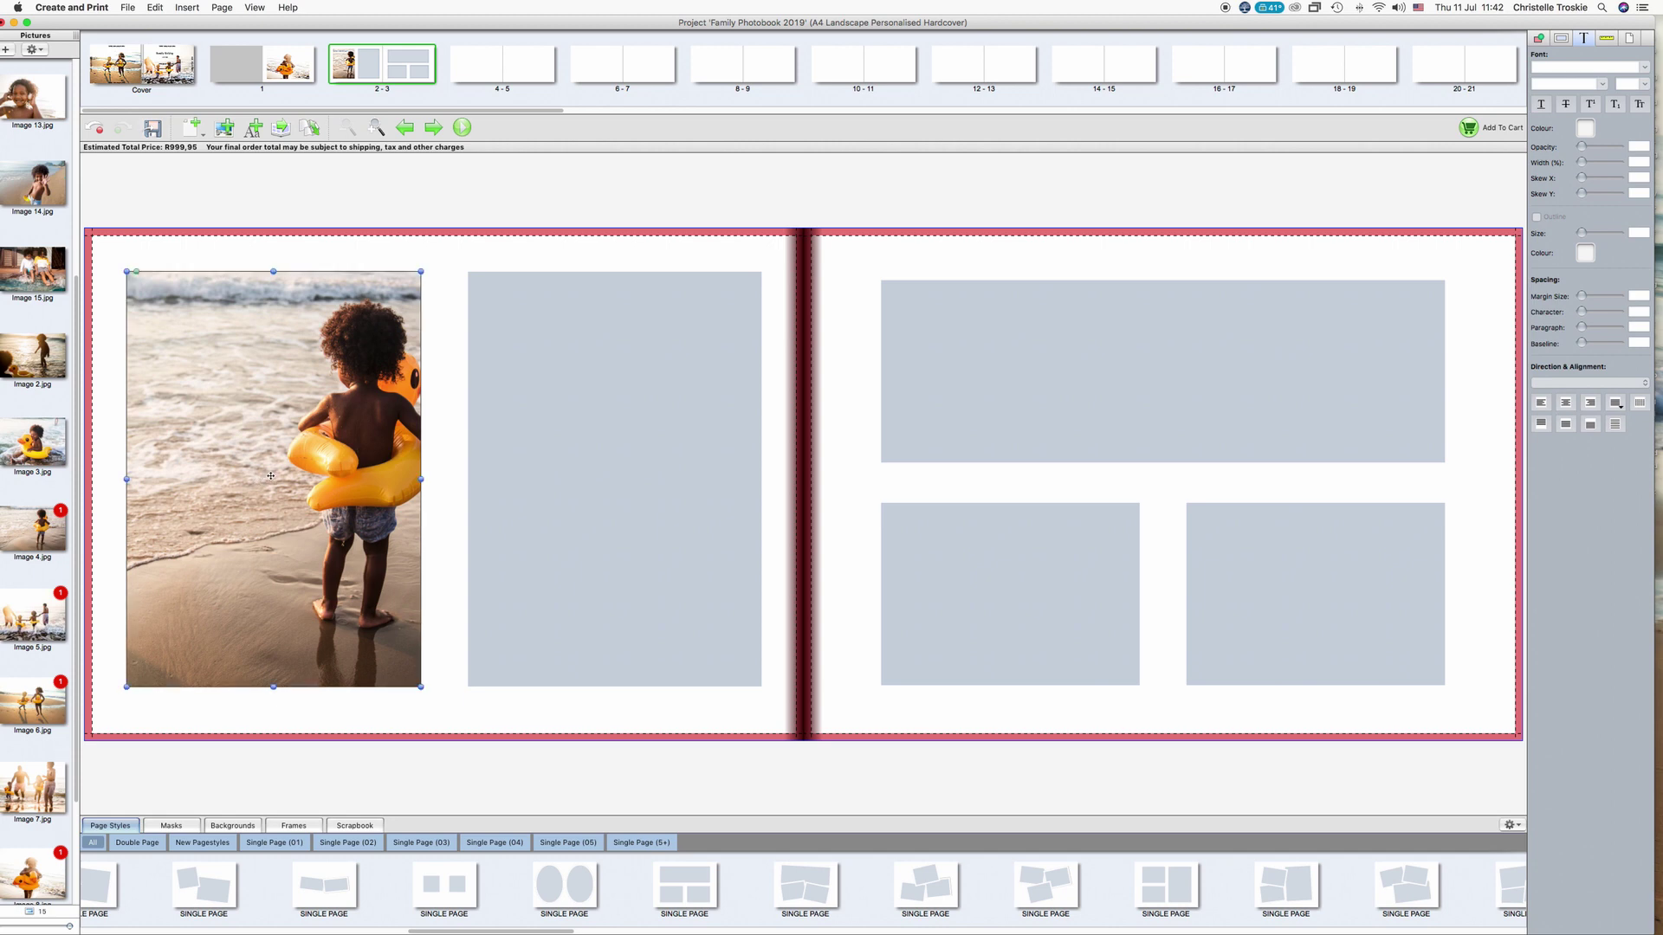
{"action": "double_click", "coordinate": [271, 480]}
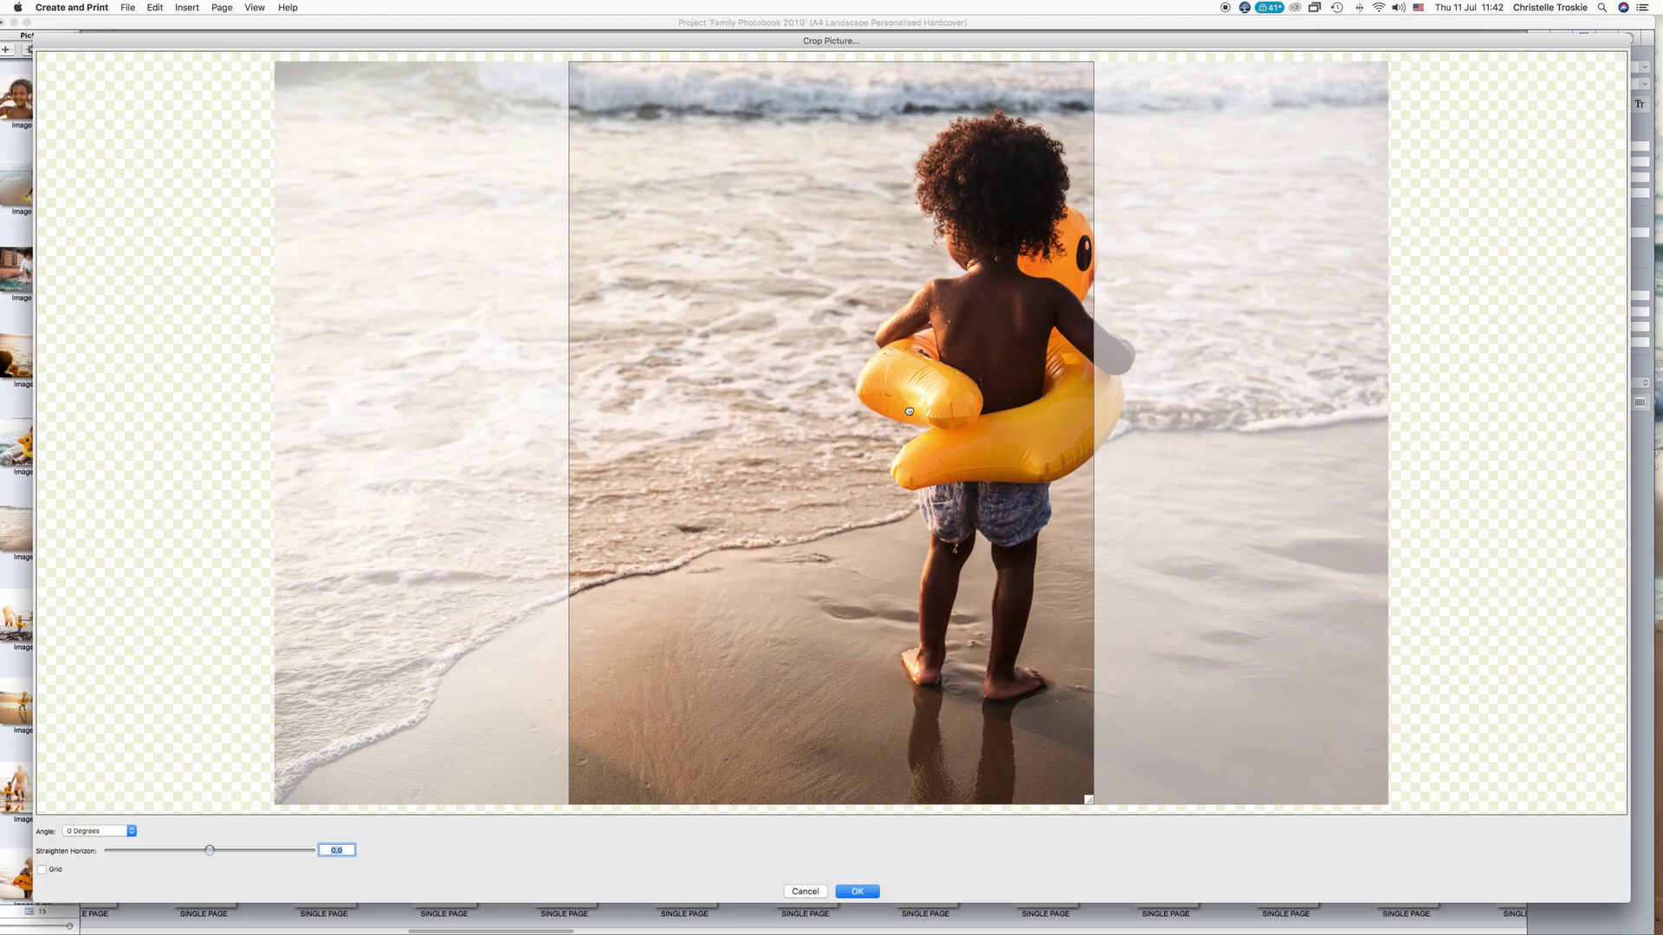
{"action": "left_click_drag", "start_coordinate": [927, 407], "coordinate": [1056, 407]}
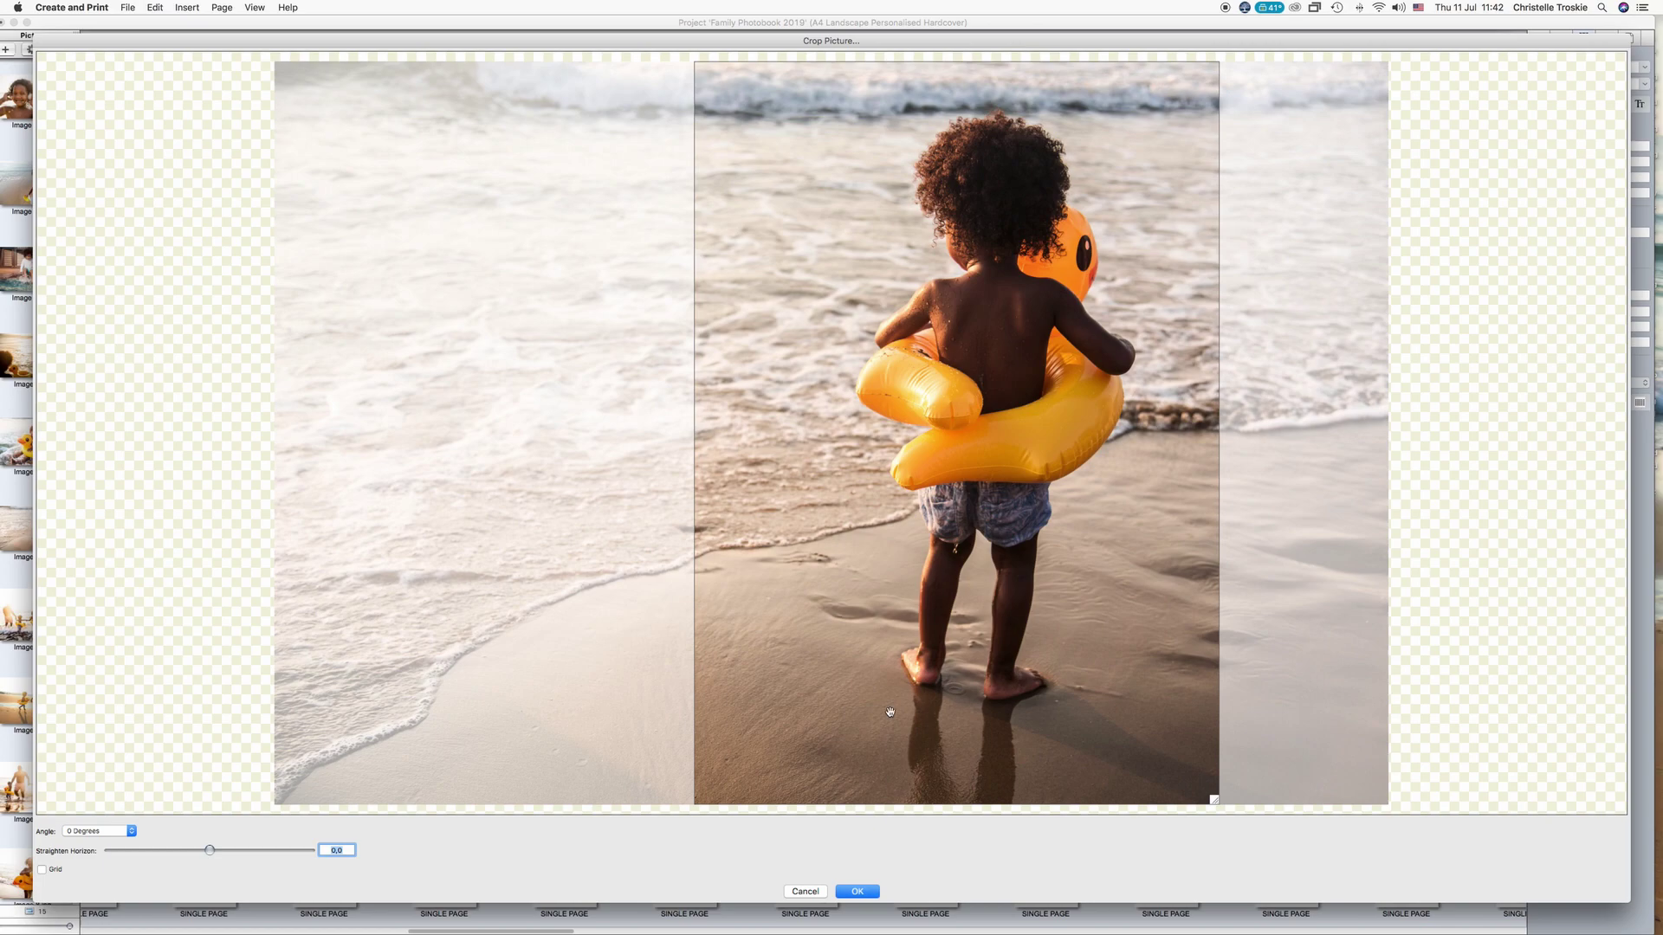
{"action": "left_click", "coordinate": [866, 891]}
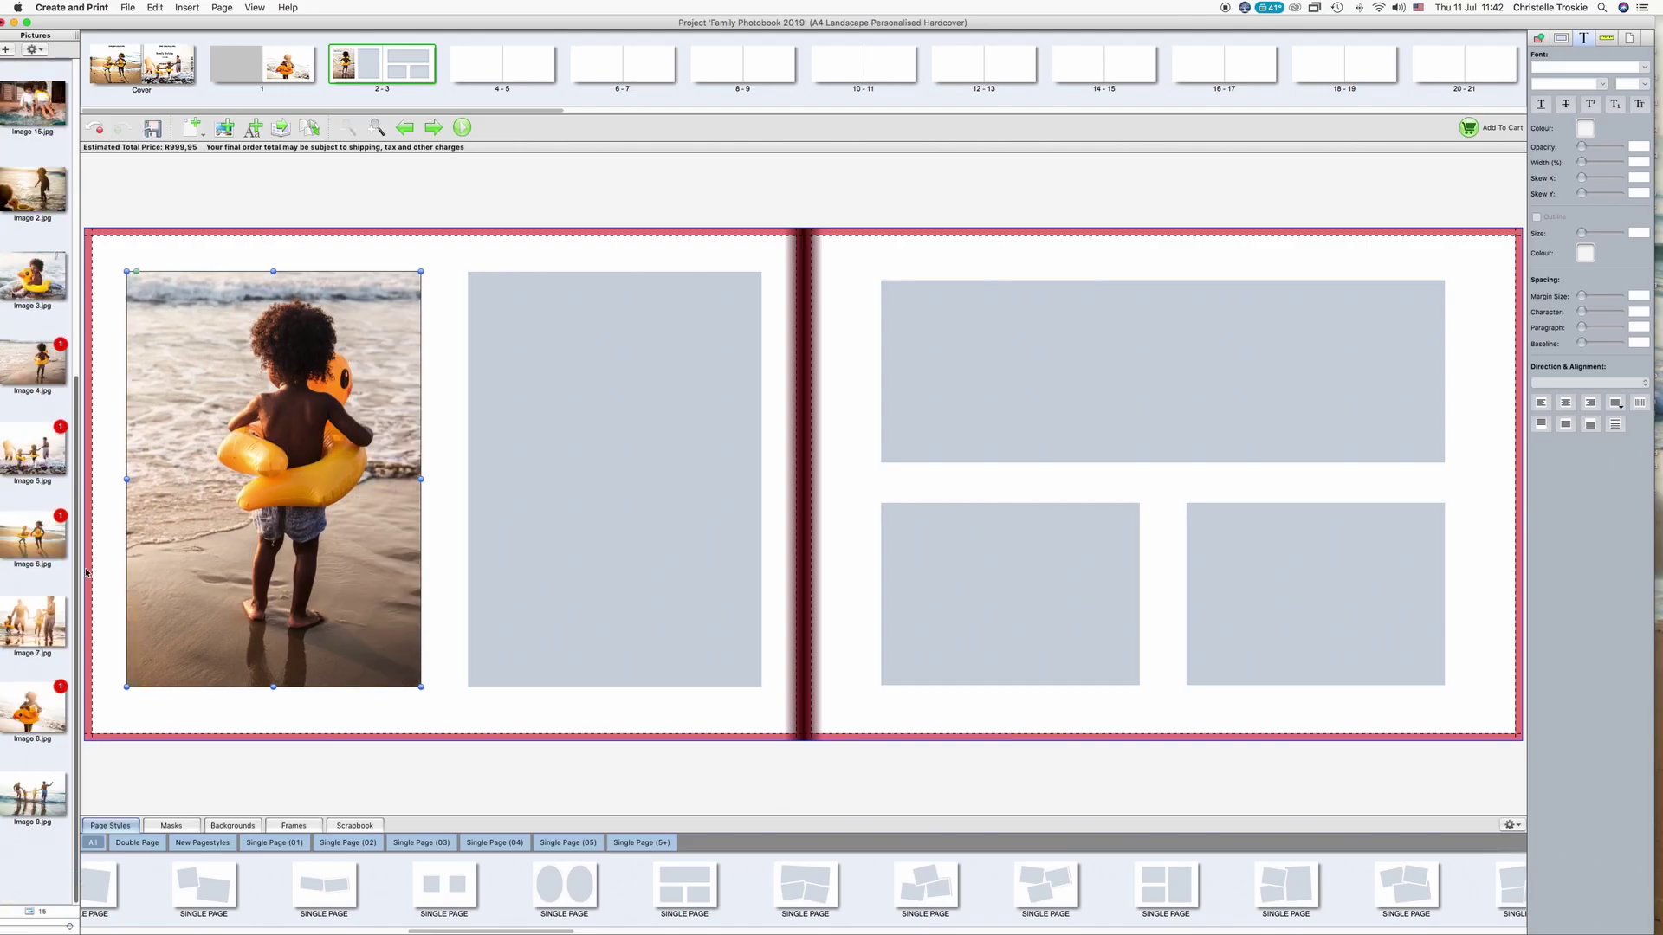
{"action": "left_click_drag", "start_coordinate": [32, 278], "coordinate": [628, 453]}
{"action": "scroll", "coordinate": [33, 455], "scroll_direction": "up", "scroll_amount": 5}
{"action": "left_click_drag", "start_coordinate": [33, 406], "coordinate": [1162, 371]}
{"action": "left_click_drag", "start_coordinate": [32, 145], "coordinate": [1010, 594]}
{"action": "left_click_drag", "start_coordinate": [33, 230], "coordinate": [1297, 604]}
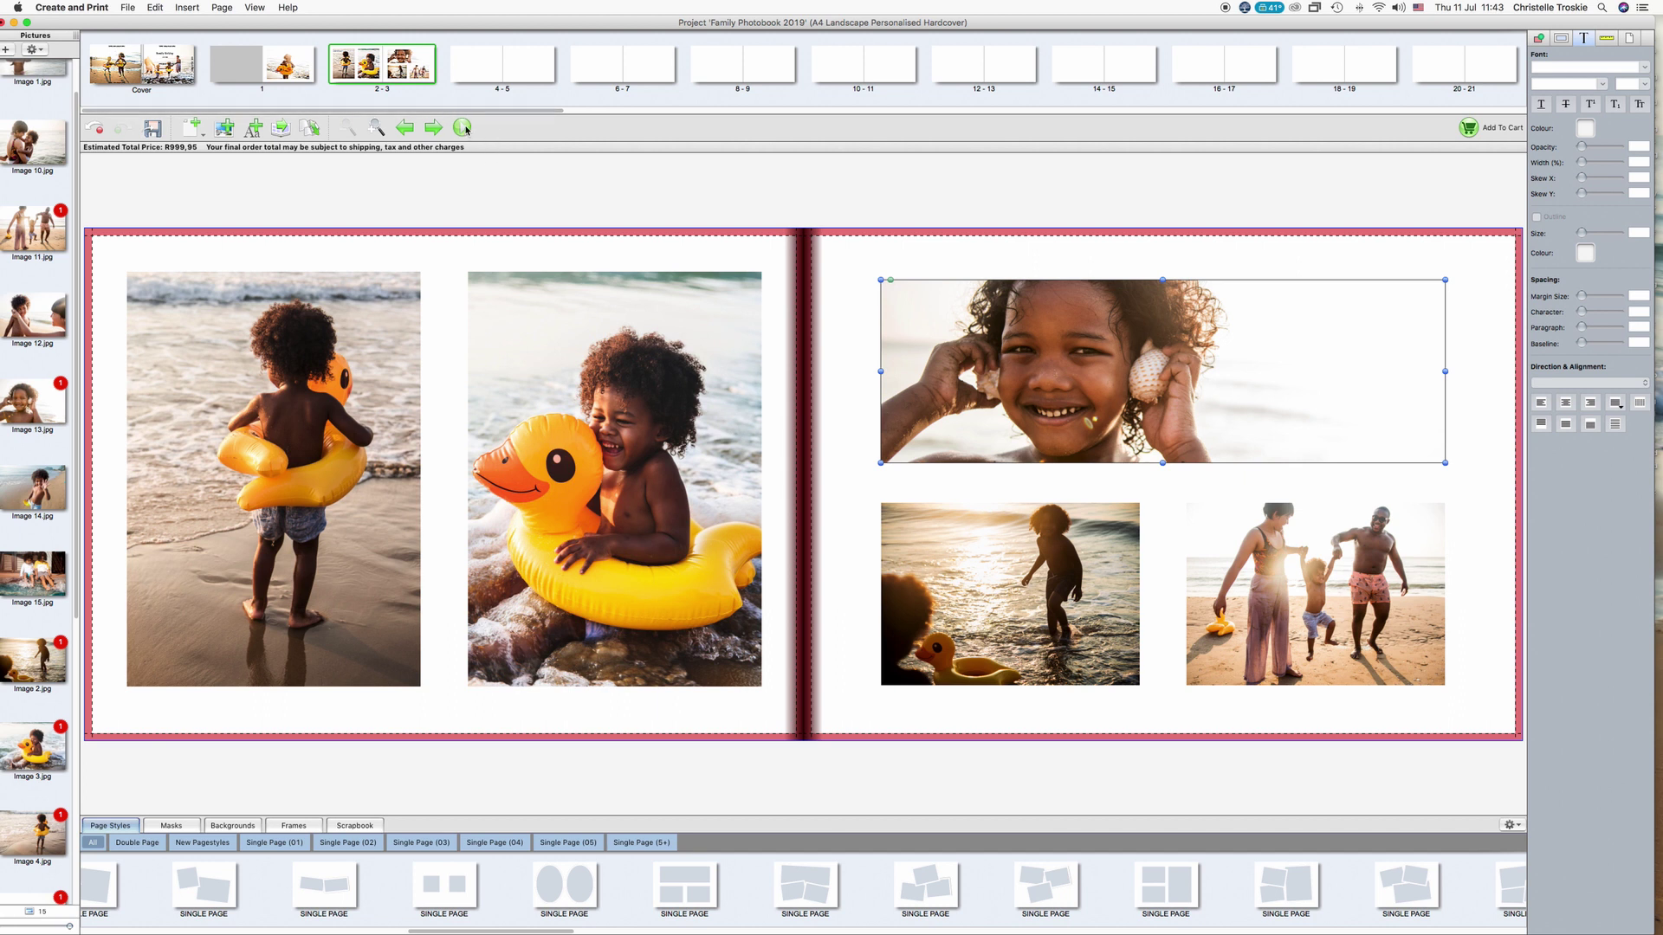
{"action": "left_click", "coordinate": [462, 129]}
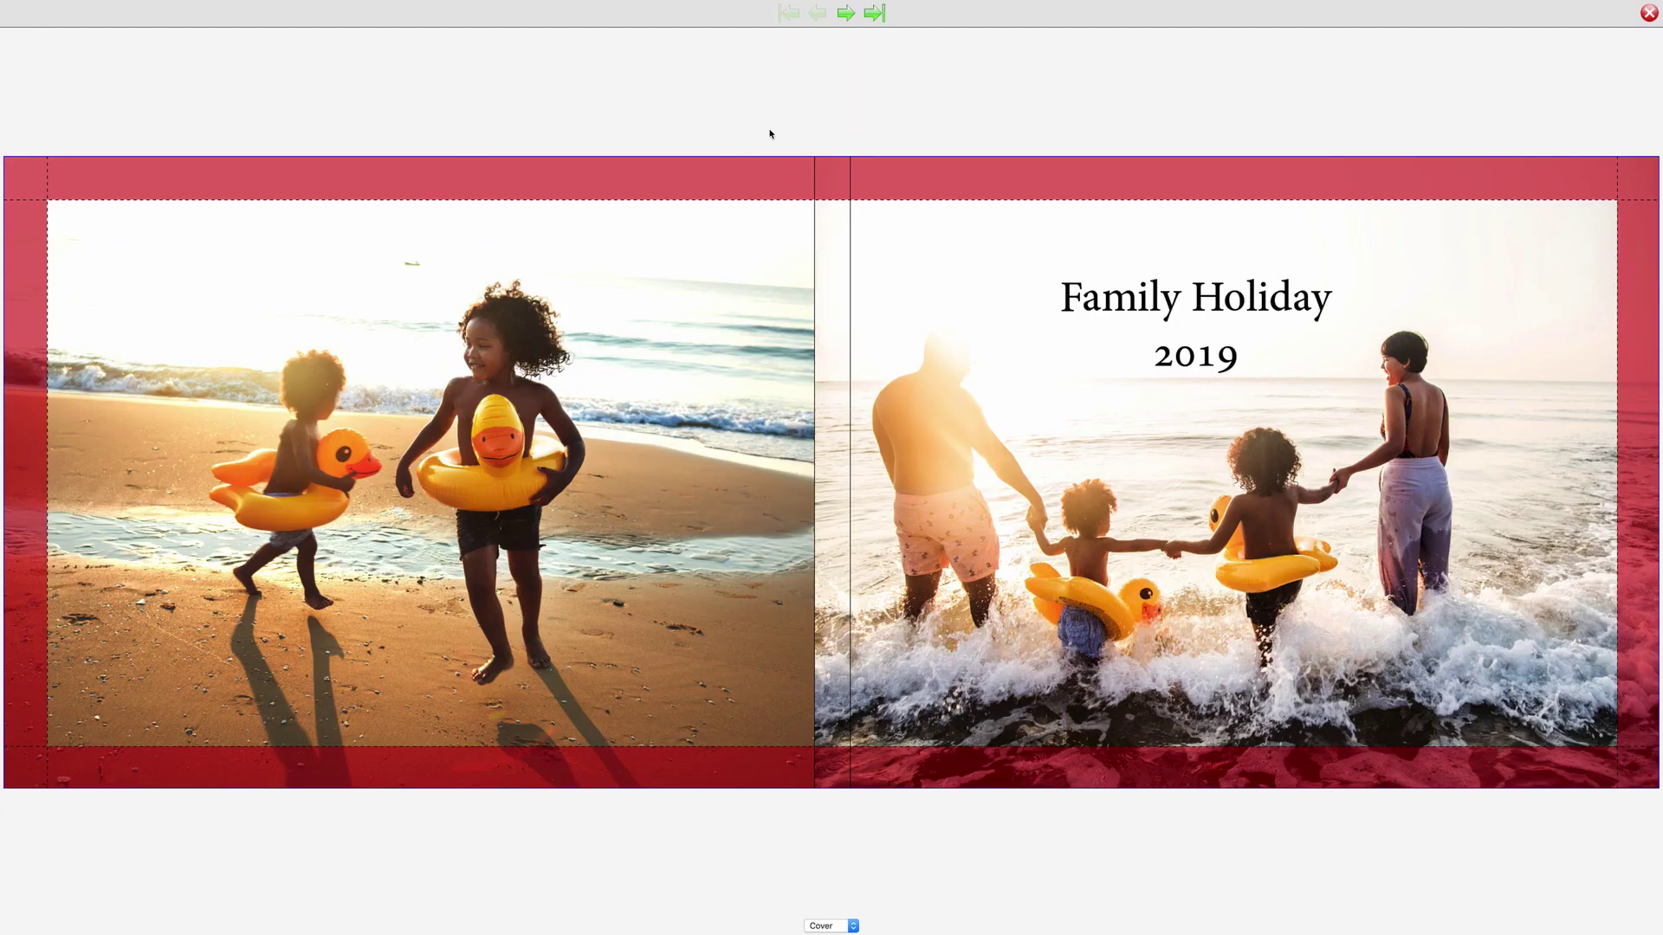
- Advance the preview to page 1 and spread 2–3, then exit it
{"action": "left_click", "coordinate": [846, 13]}
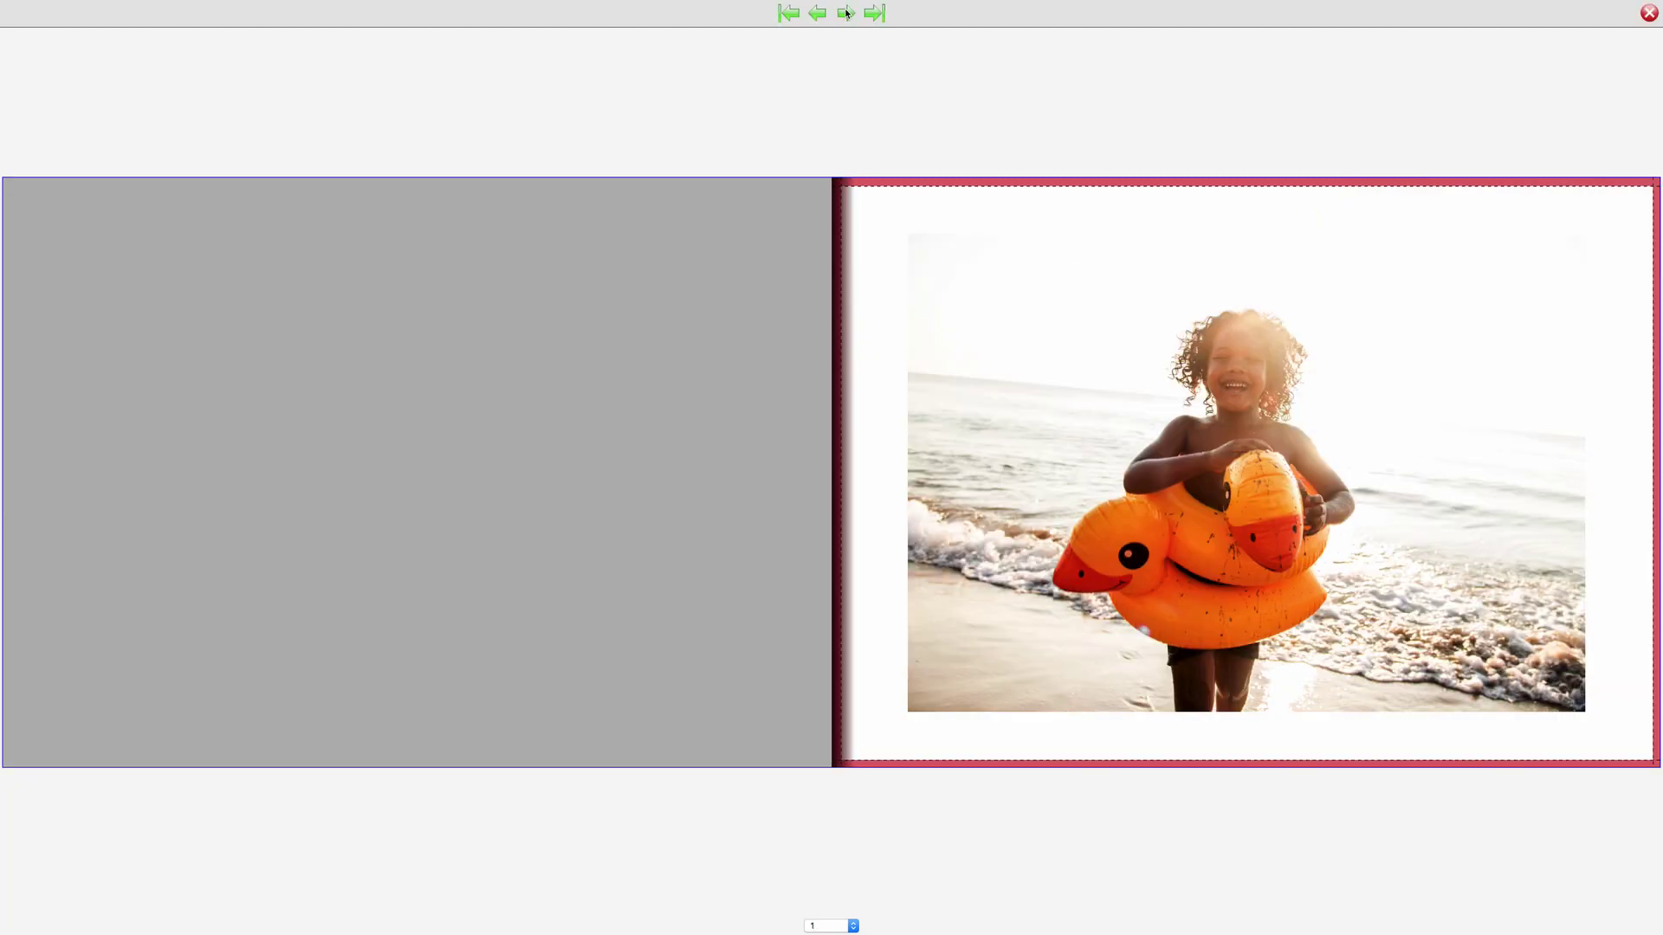
{"action": "left_click", "coordinate": [846, 13]}
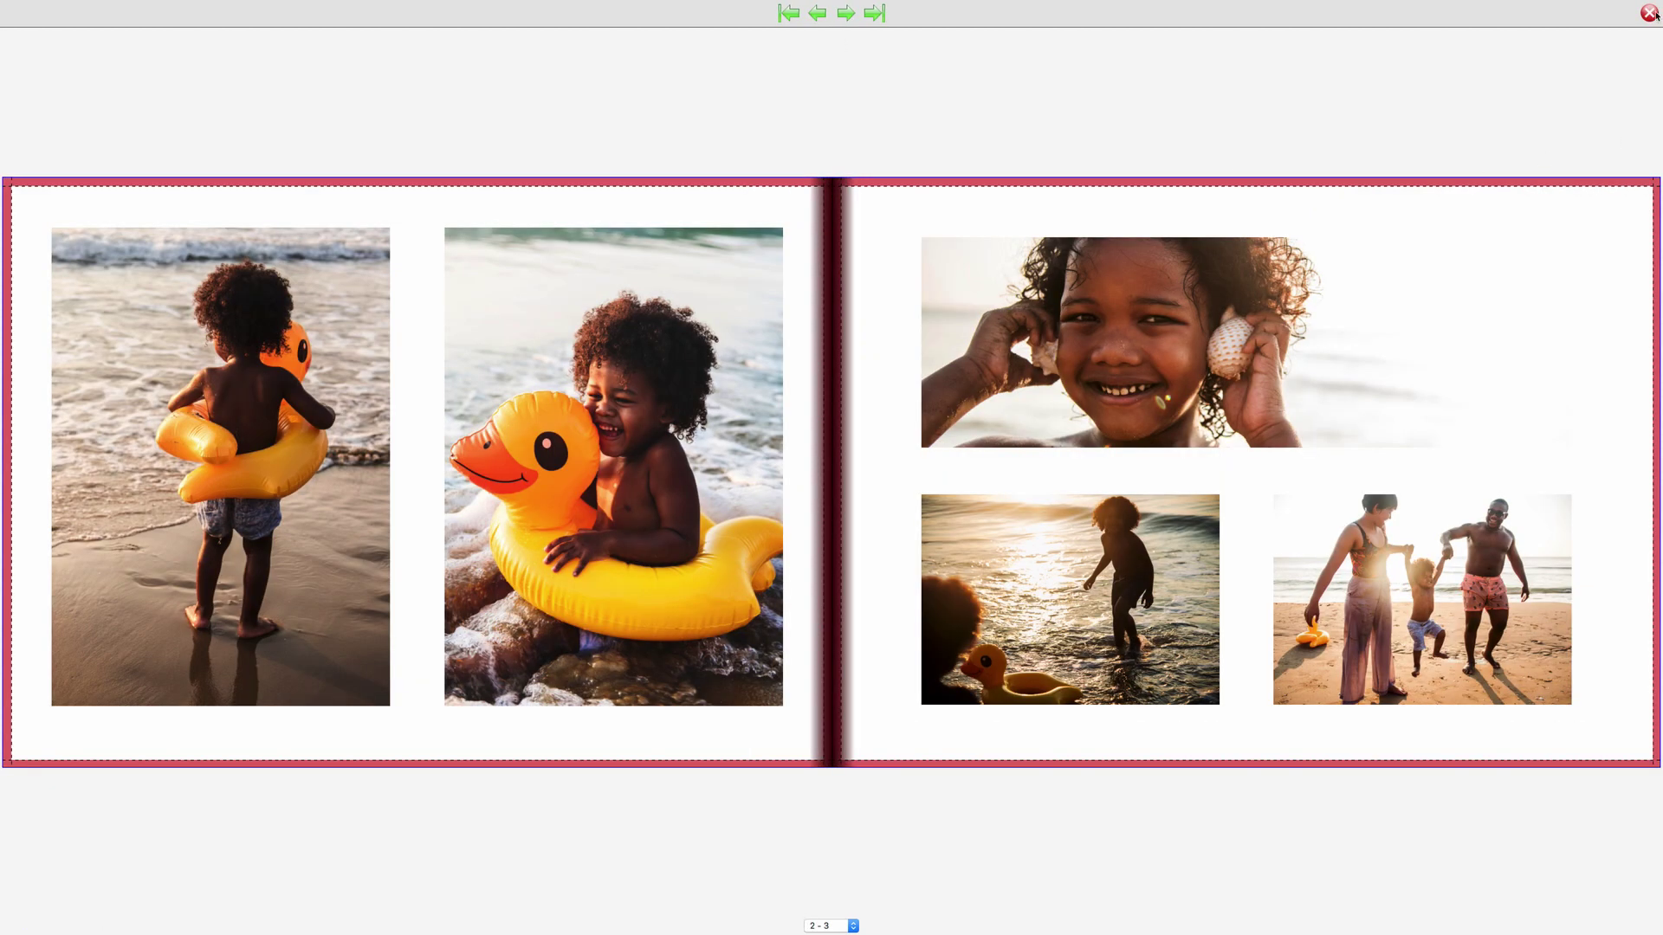
{"action": "key", "text": "Escape"}
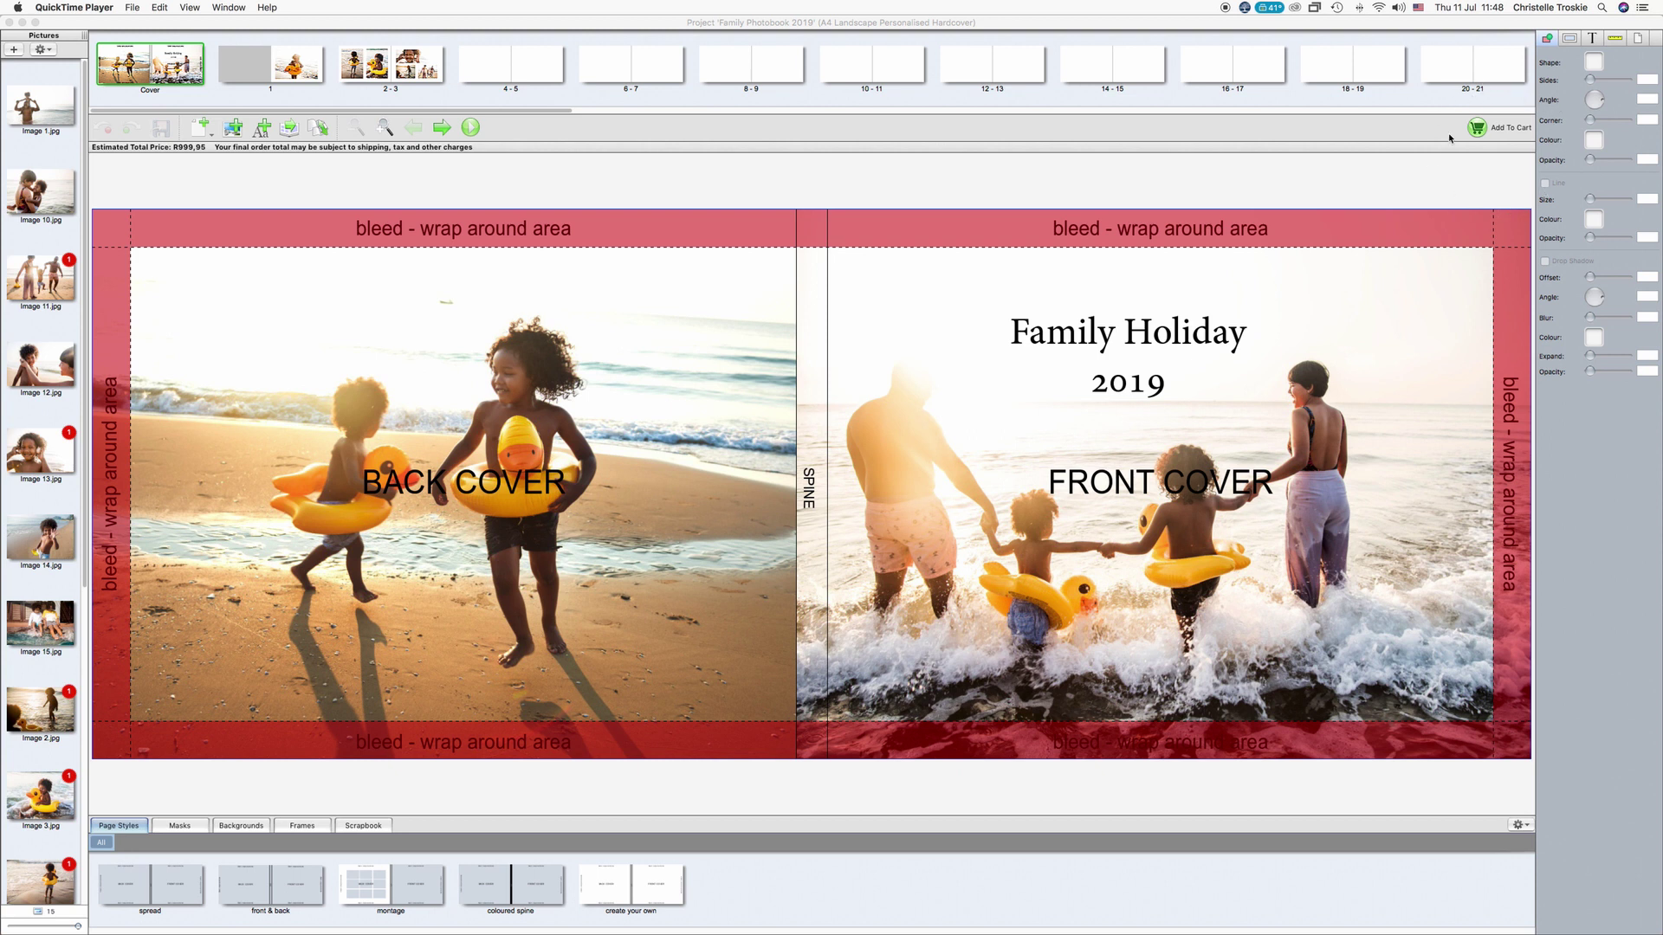
- Pass the critical-errors-only flight check and add the 68-page hardcover photobook to the cart
{"action": "left_click", "coordinate": [1480, 129]}
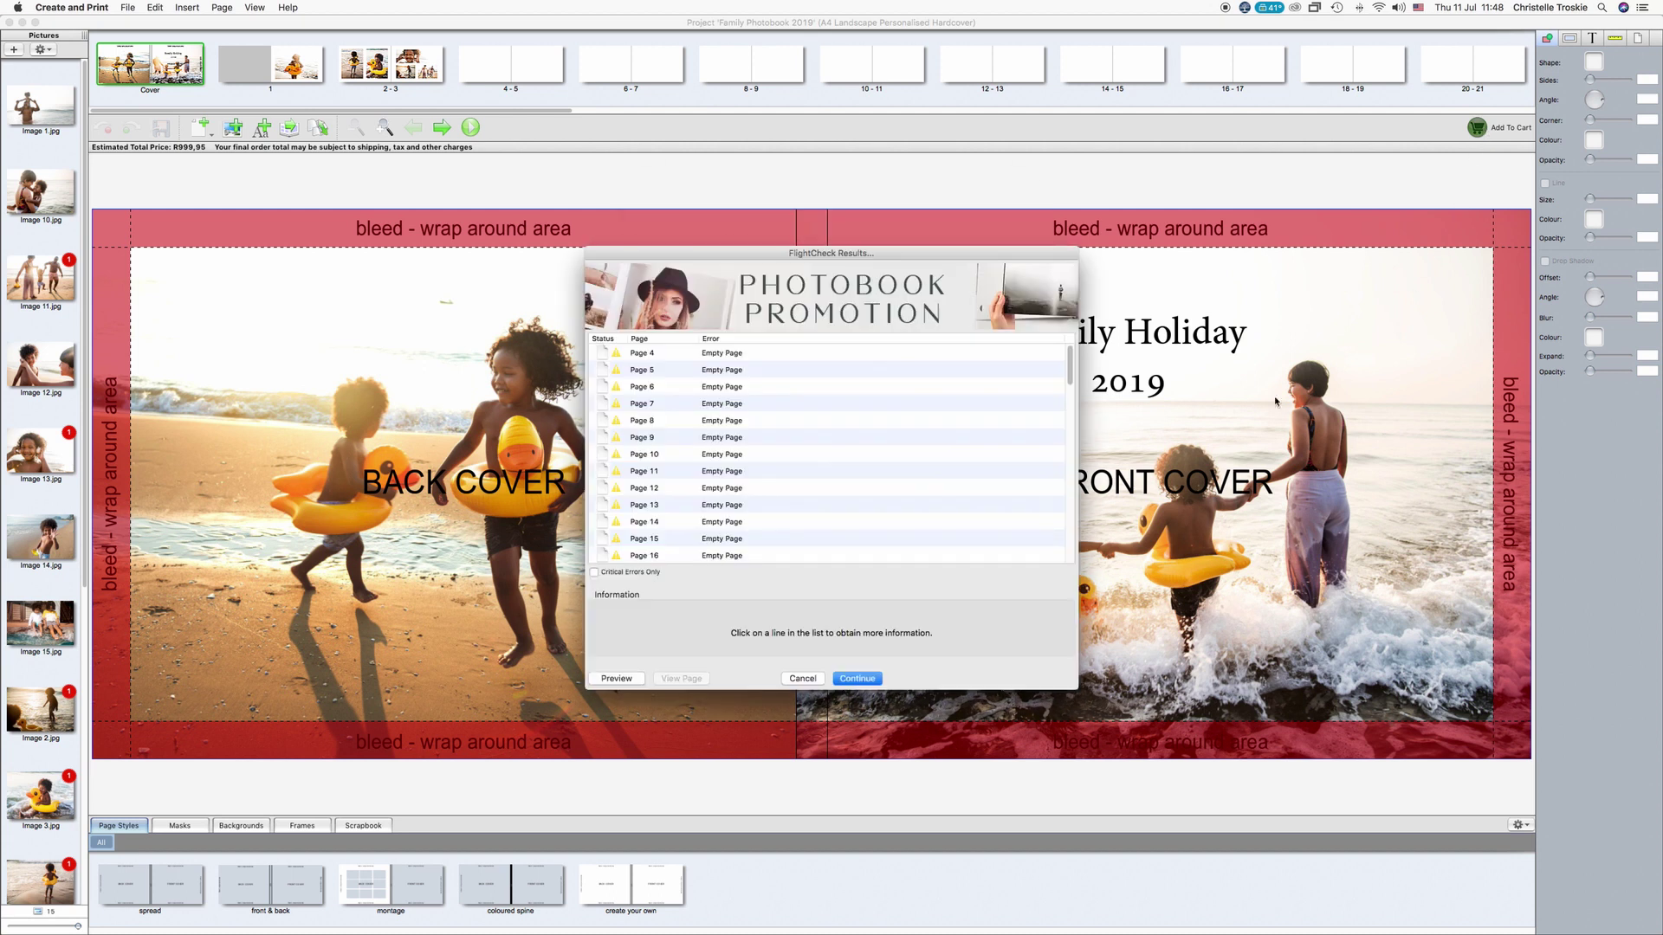
{"action": "left_click", "coordinate": [596, 573]}
{"action": "left_click", "coordinate": [855, 678]}
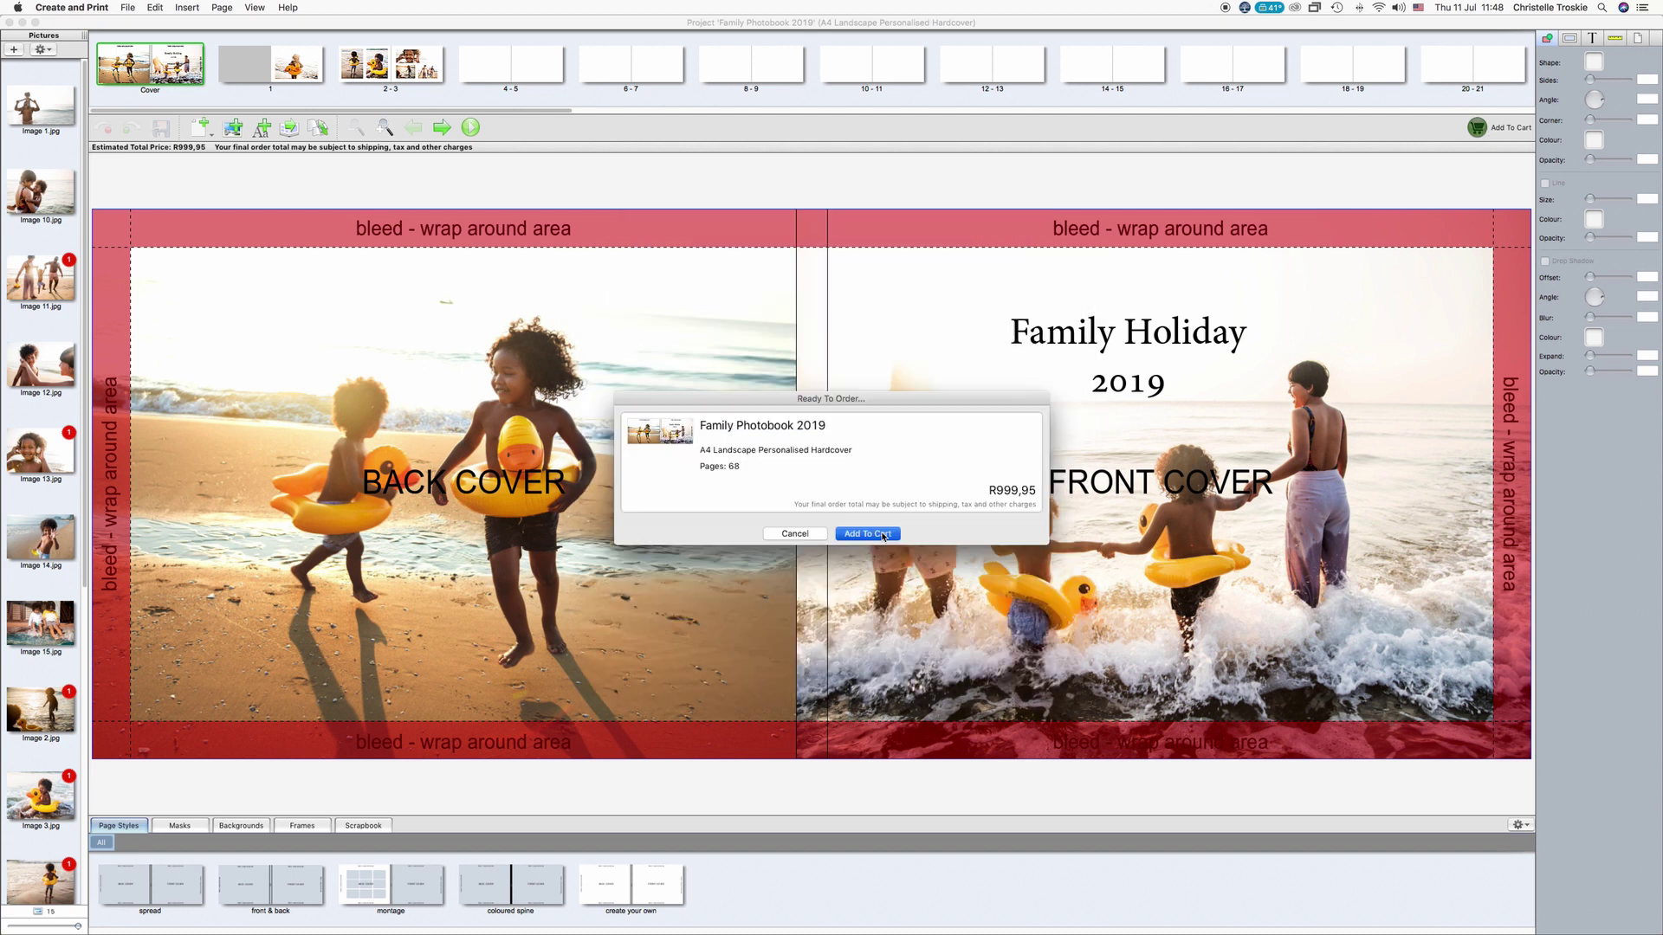
{"action": "left_click", "coordinate": [880, 533]}
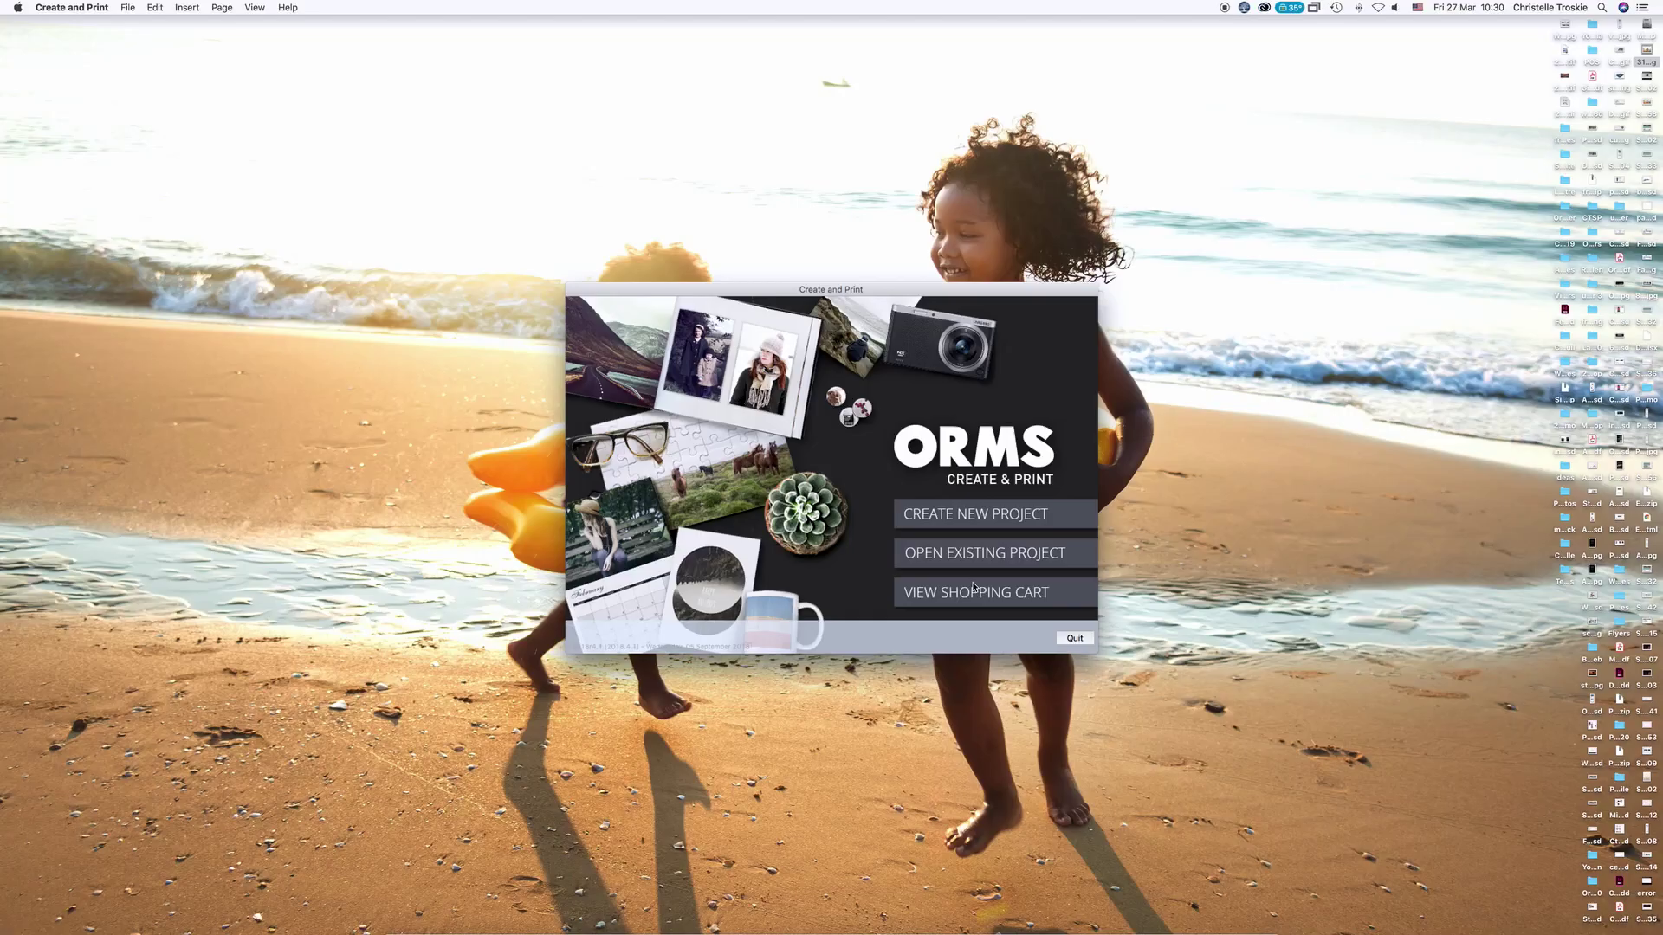
- Check out, accept the ordering disclaimer, and choose Order Online to continue in the browser
{"action": "left_click", "coordinate": [1051, 630]}
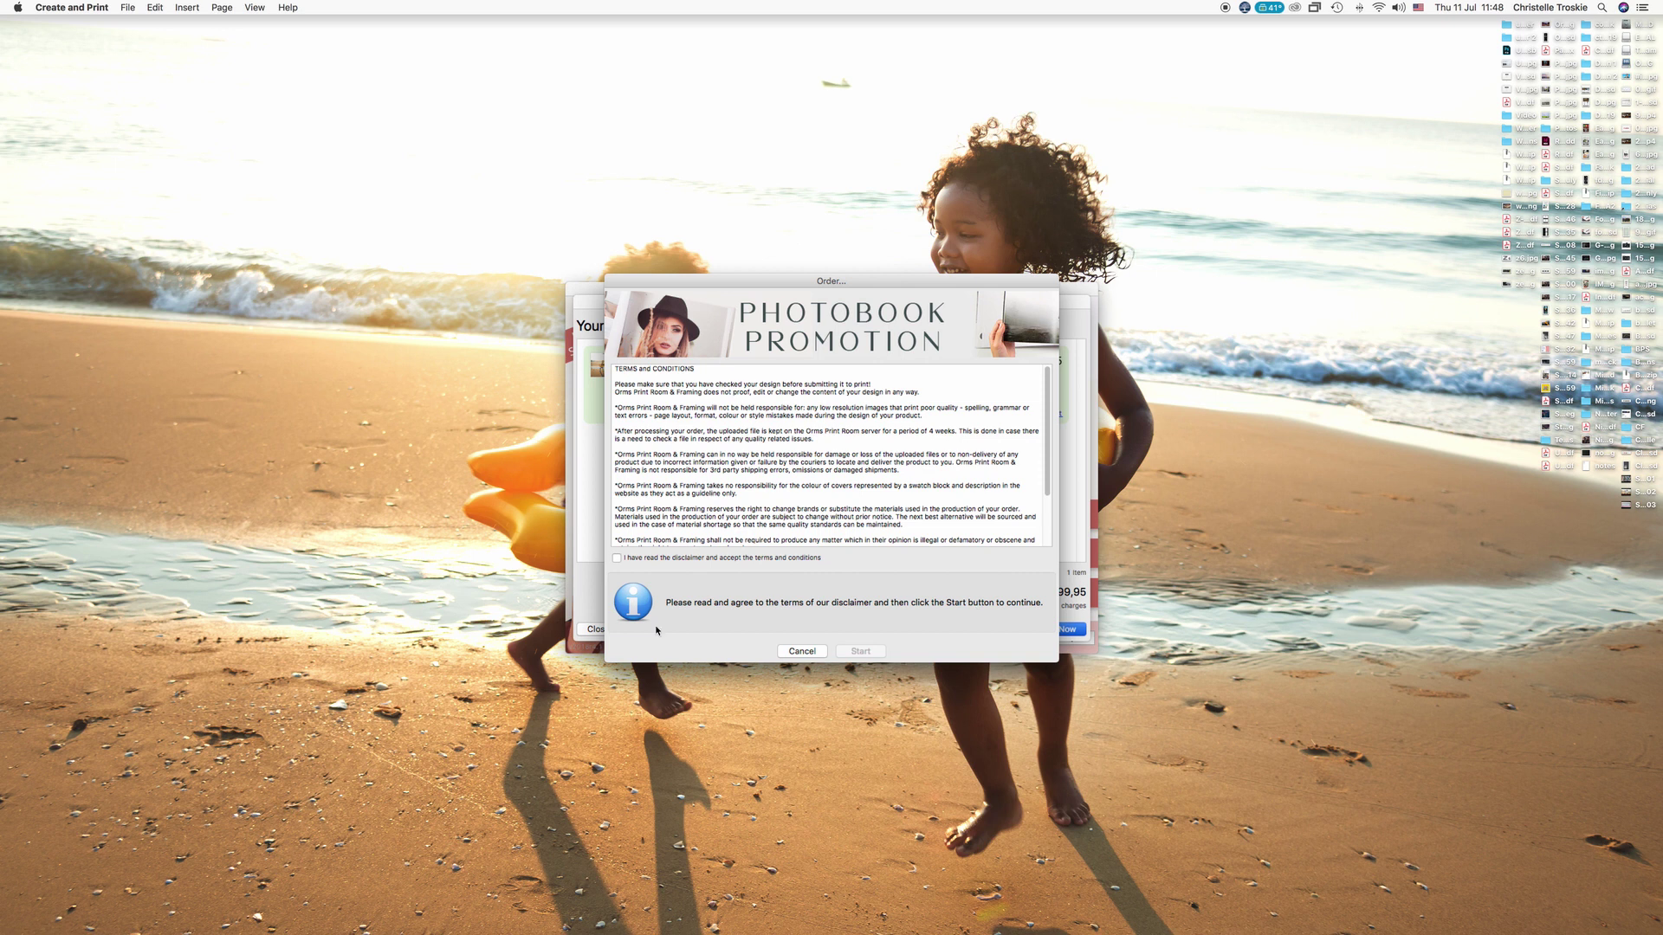
{"action": "left_click", "coordinate": [617, 558]}
{"action": "left_click", "coordinate": [841, 653]}
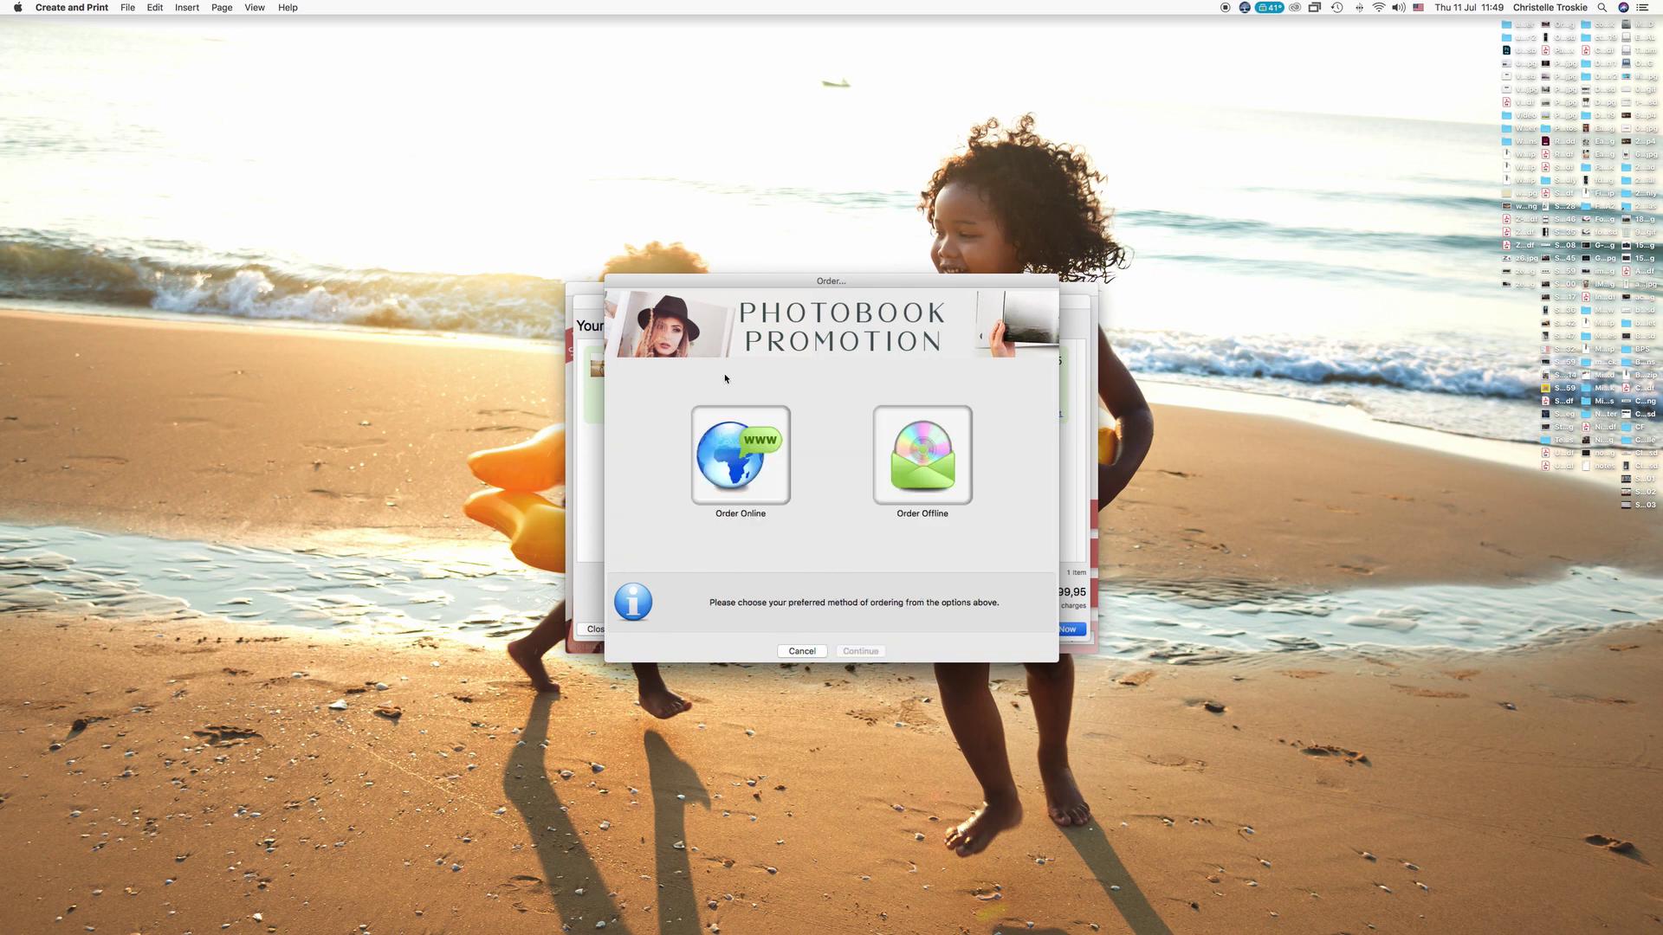
{"action": "left_click", "coordinate": [734, 478]}
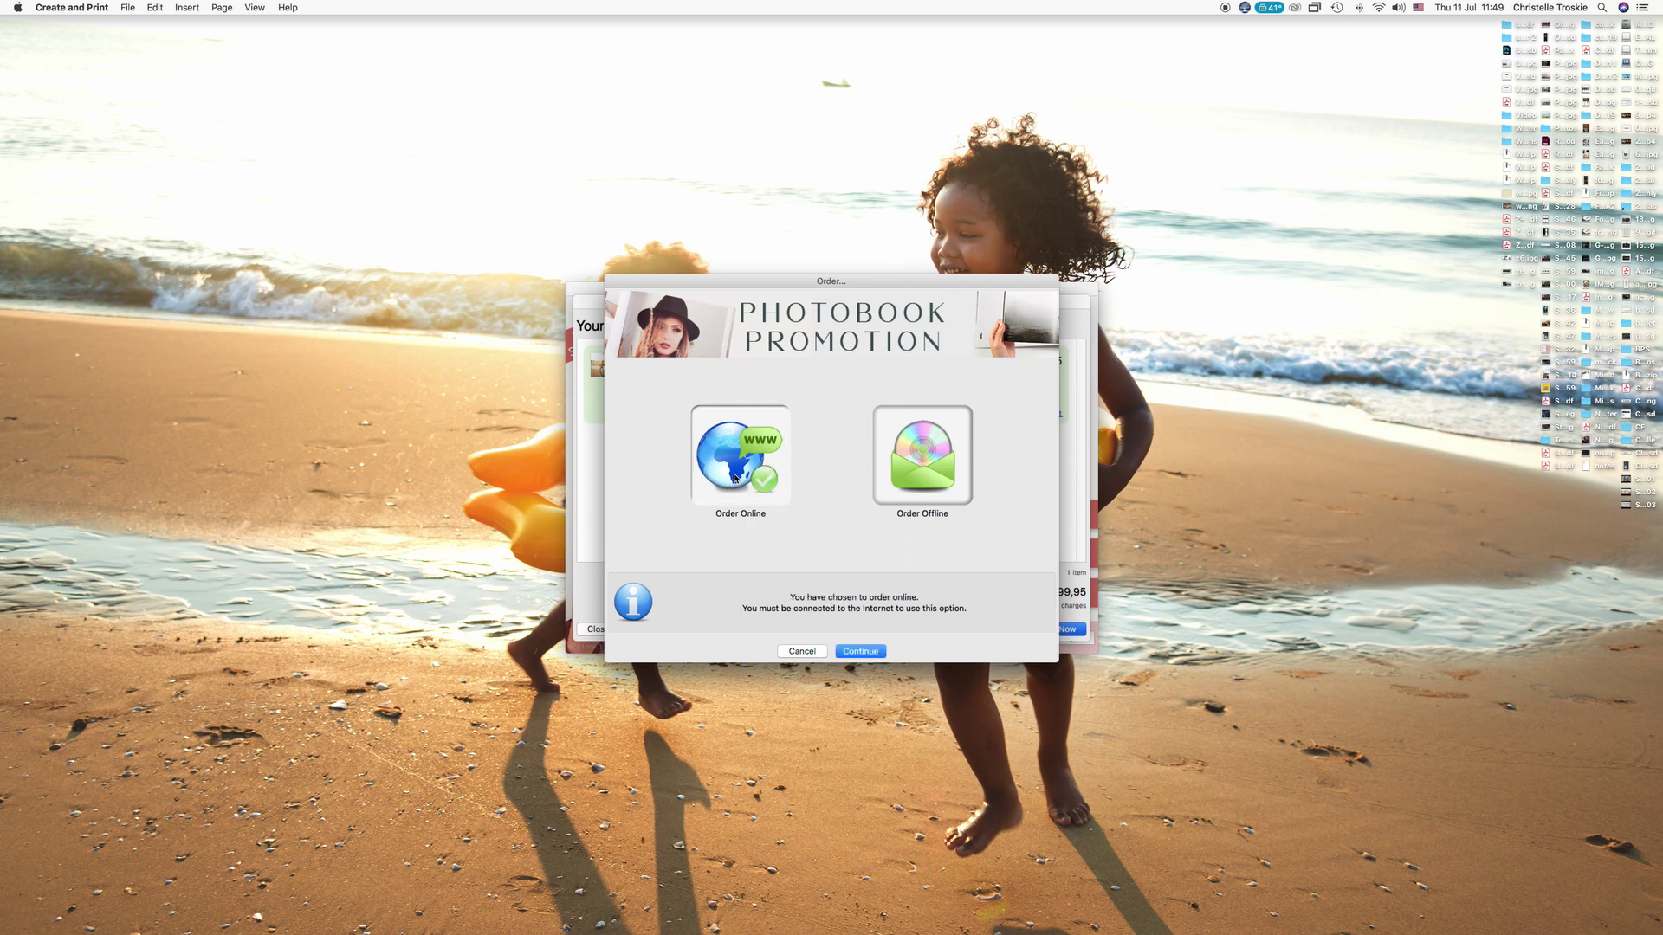
{"action": "left_click", "coordinate": [853, 654]}
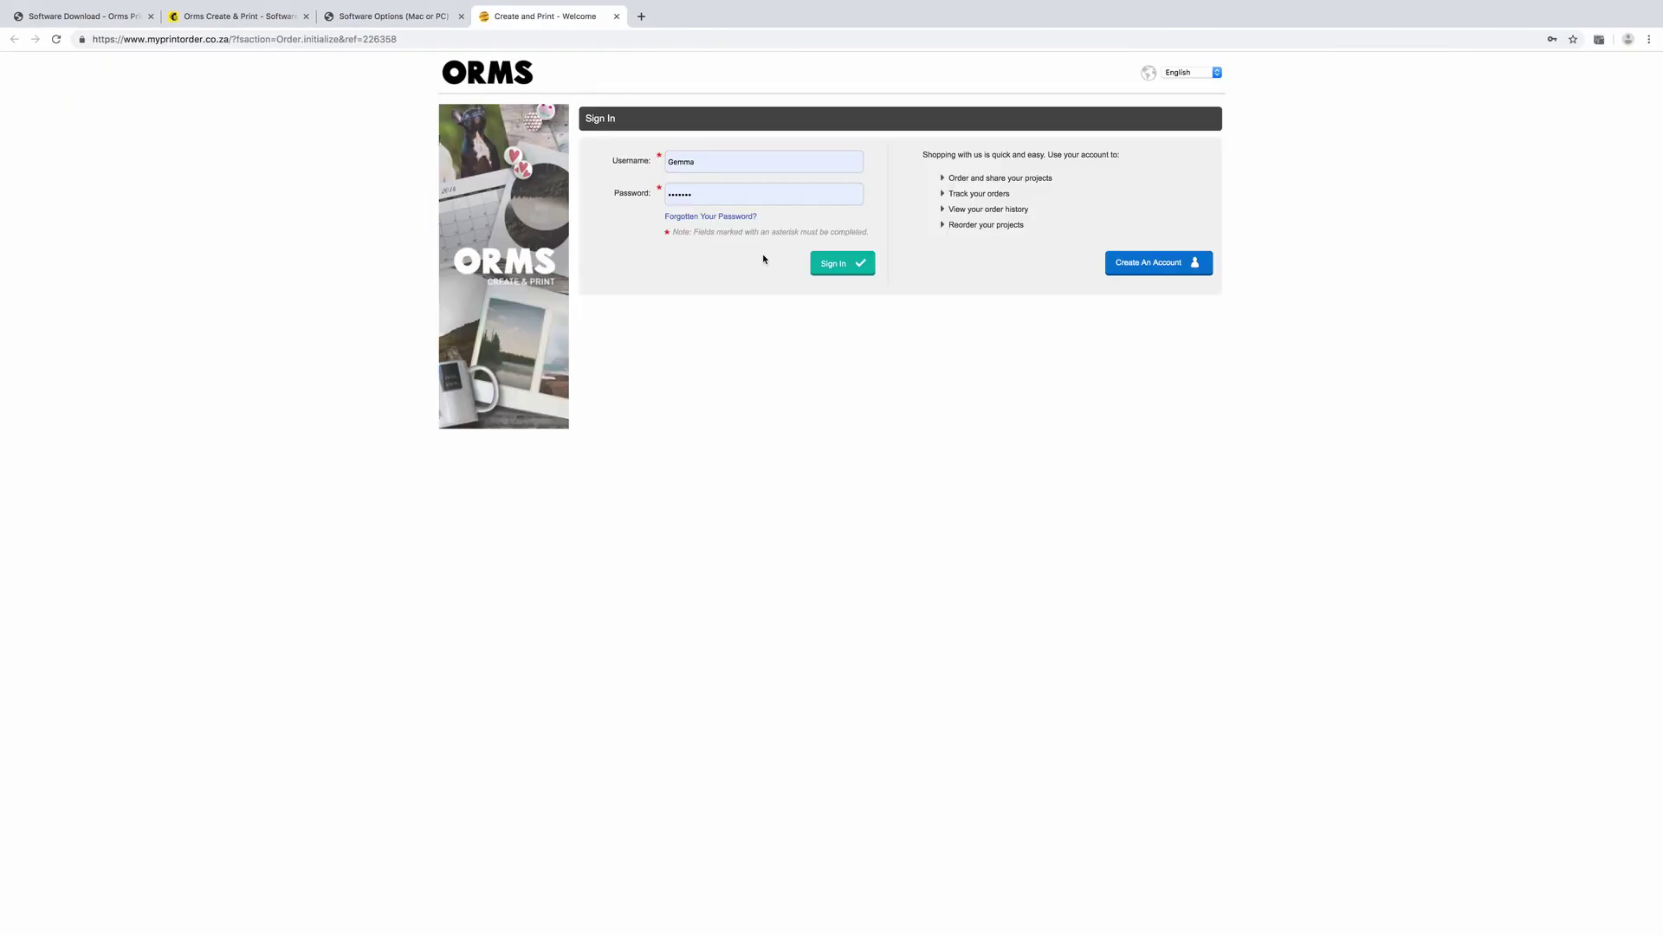
- Sign in to ORMS with username and password, reaching the R999.95 cart summary
{"action": "double_click", "coordinate": [664, 159]}
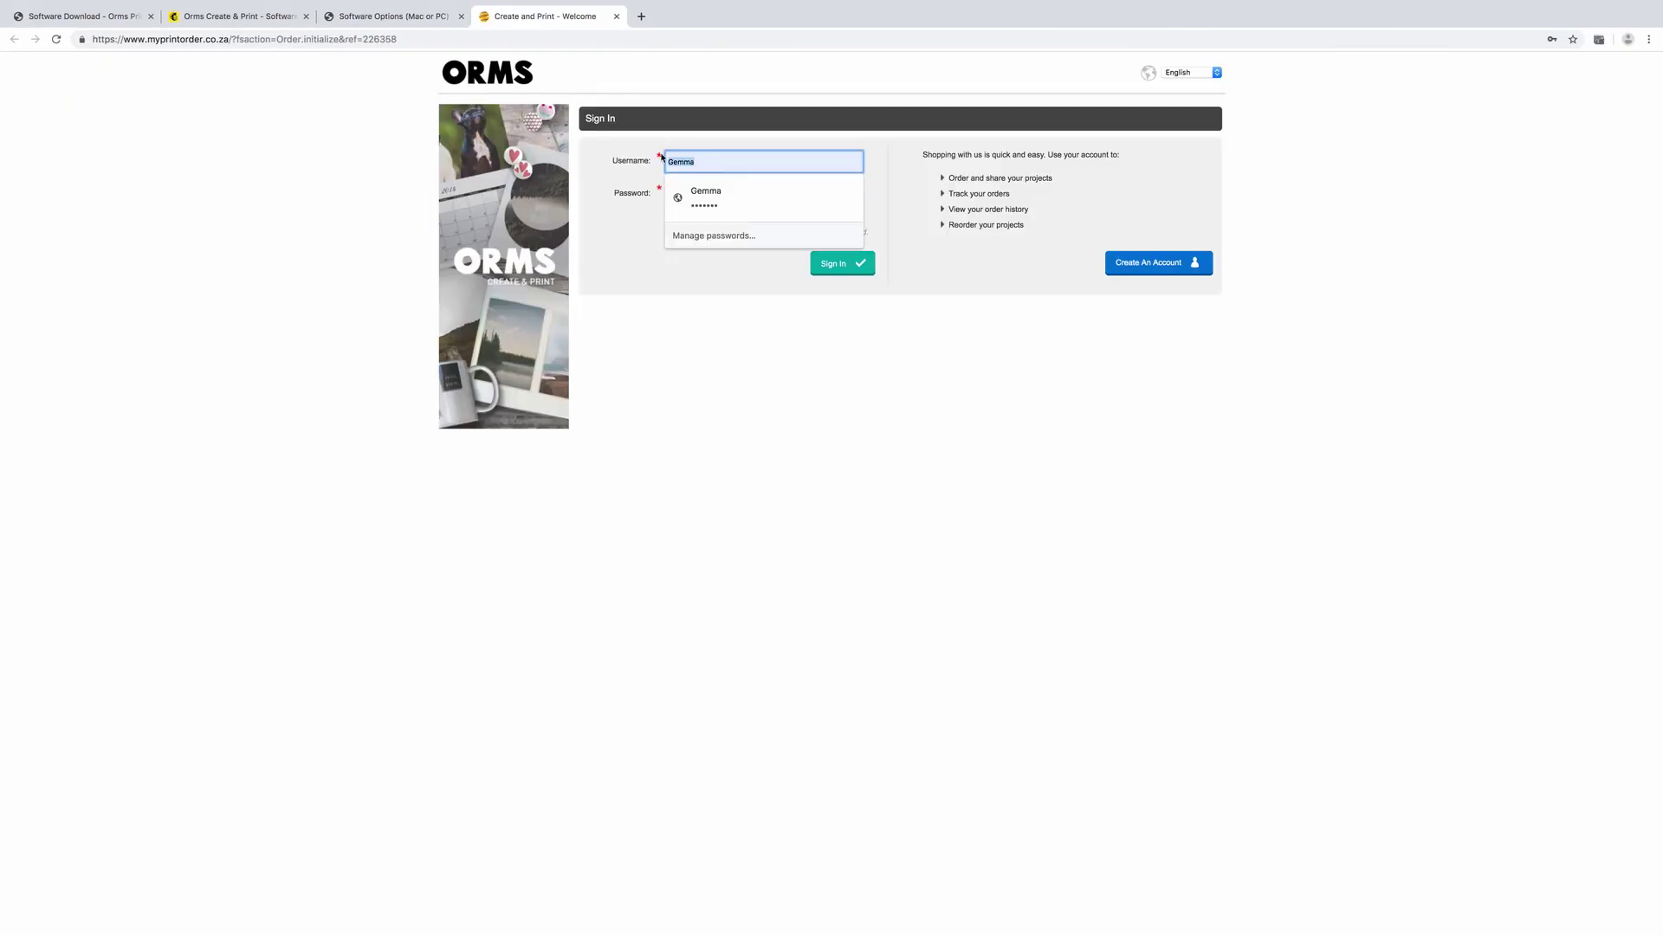
{"action": "type", "text": "Marketi"}
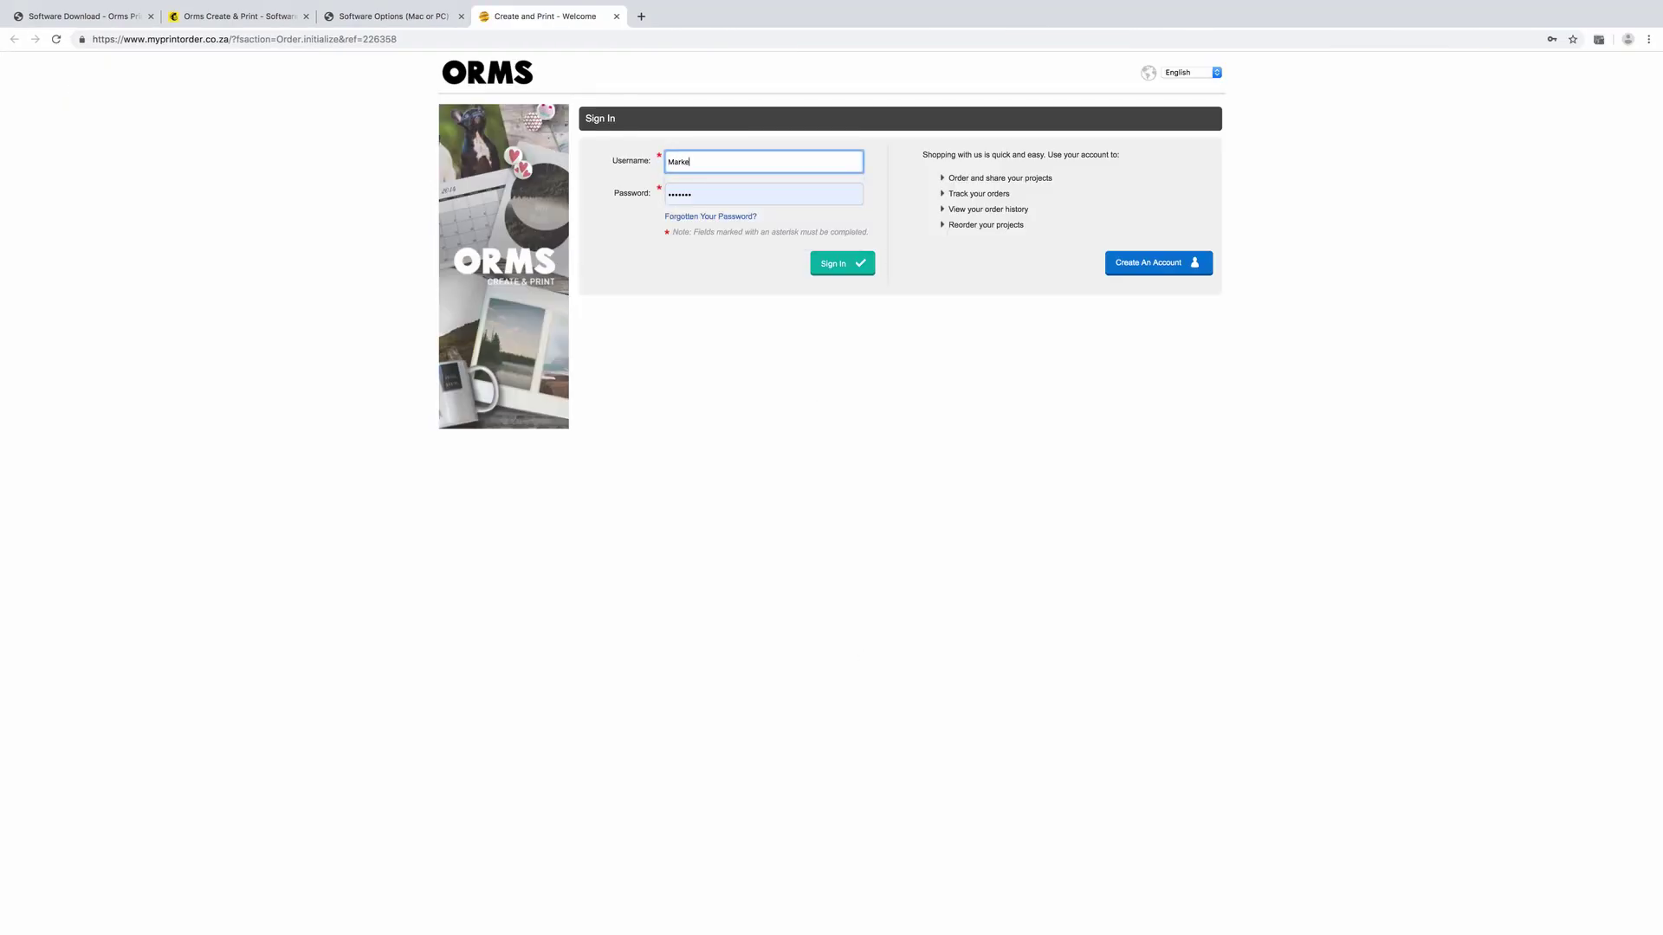
{"action": "type", "text": "ng"}
{"action": "left_click", "coordinate": [704, 199]}
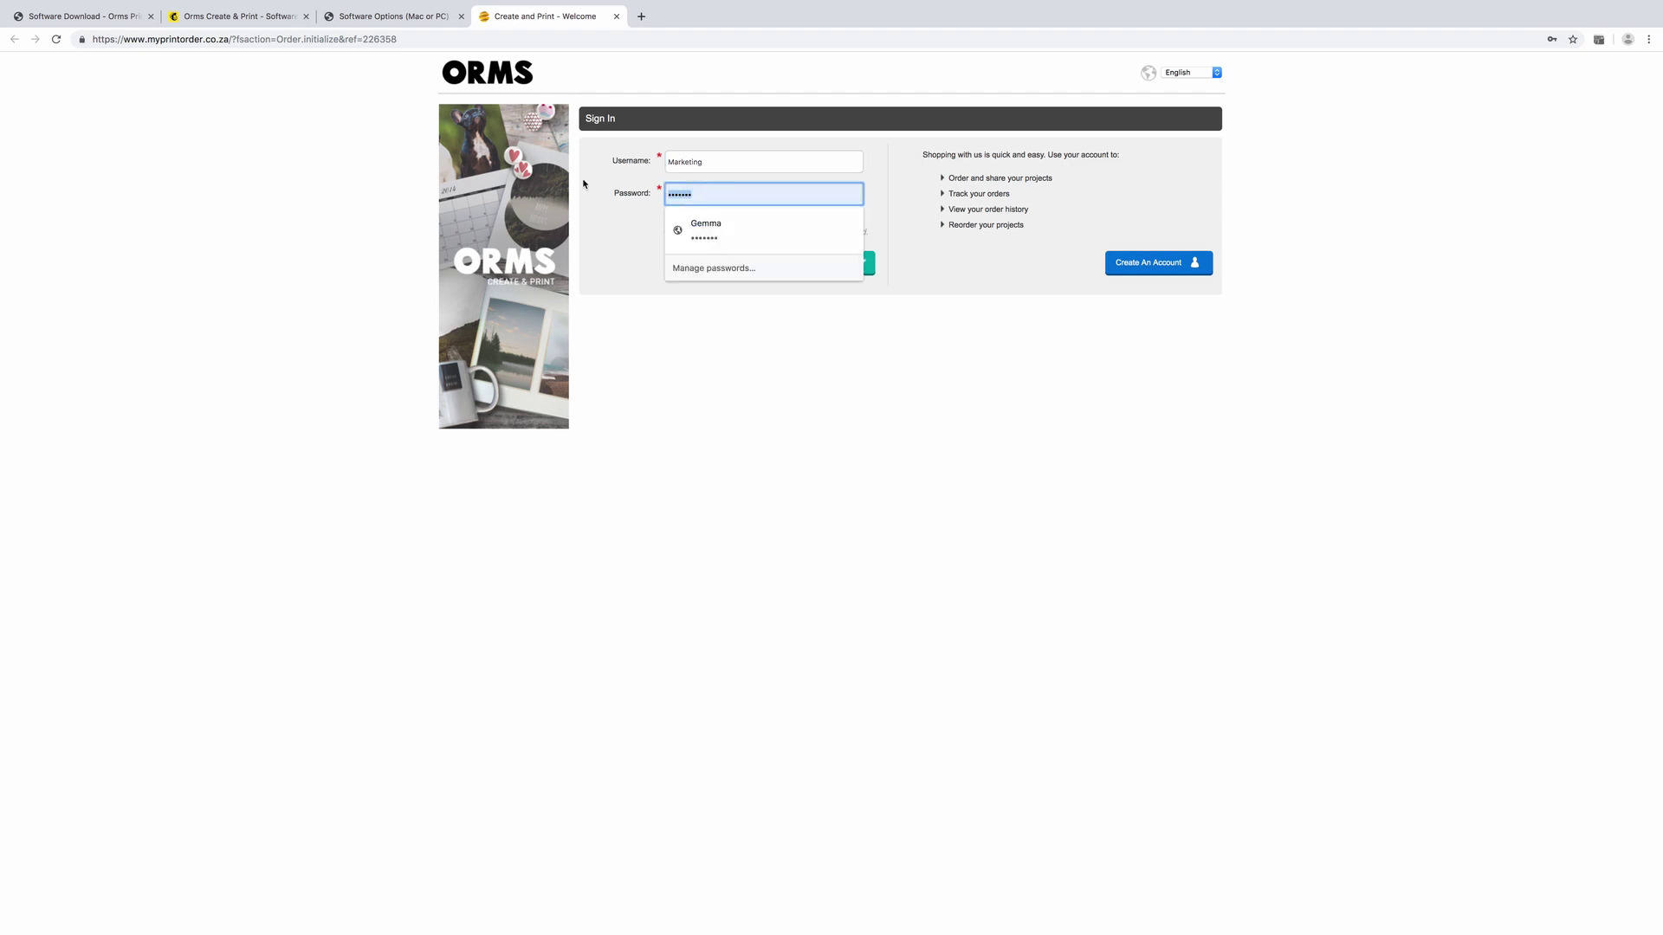
{"action": "type", "text": "a***"}
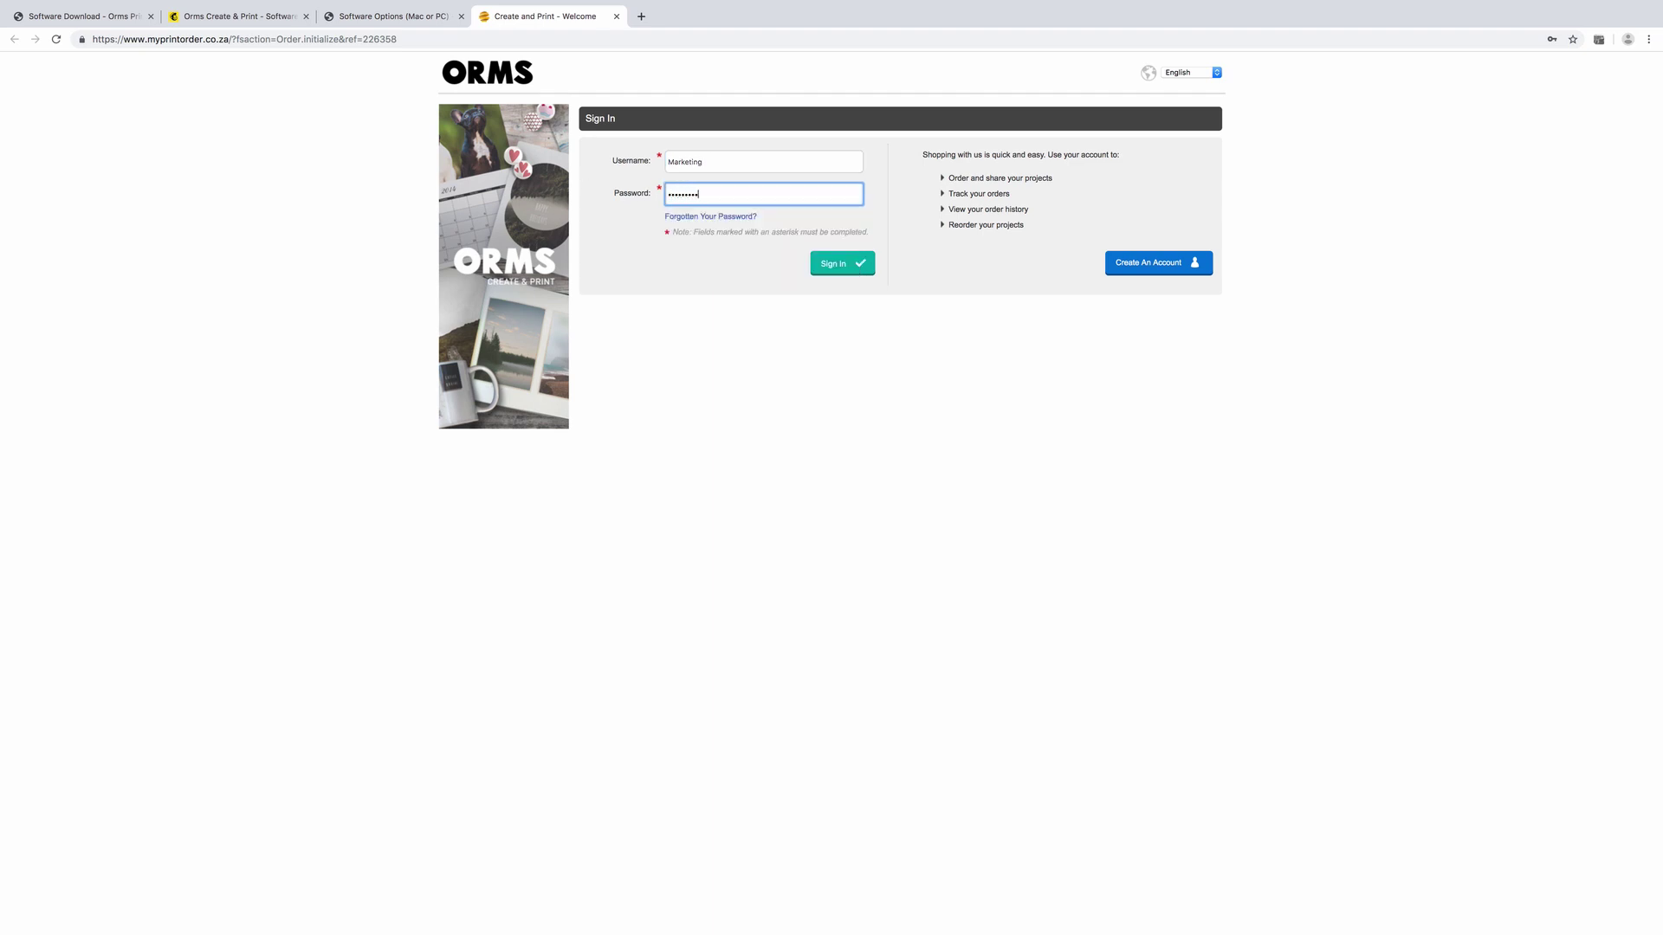
{"action": "left_click", "coordinate": [835, 265]}
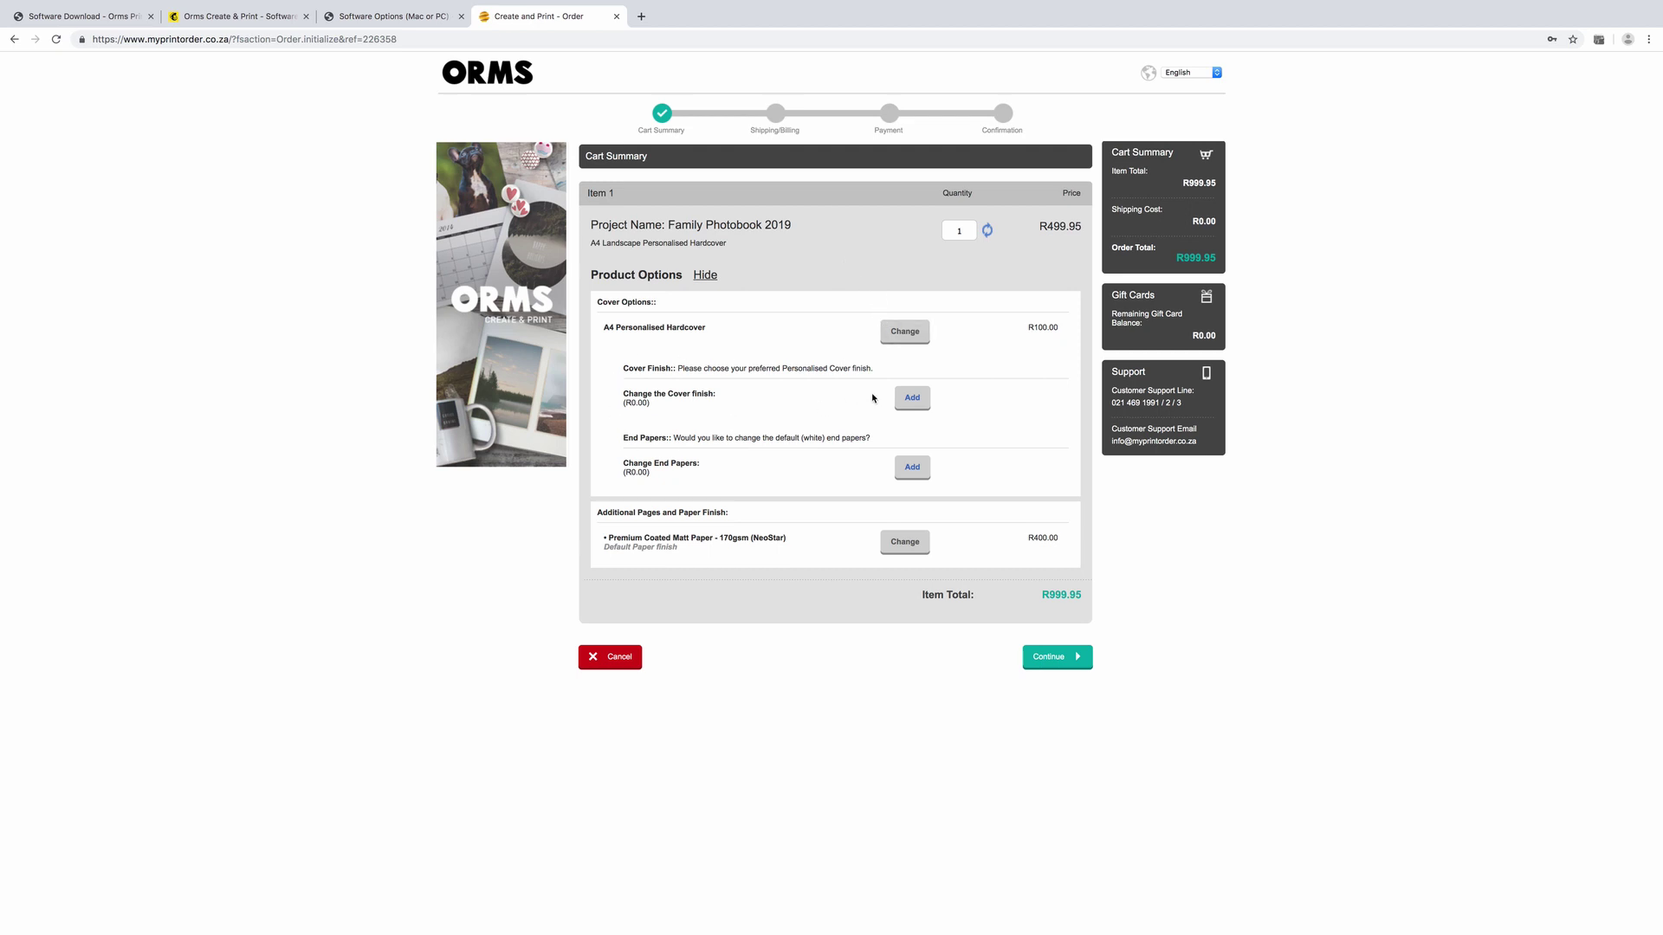
- Set a Matt cover finish and Black end papers, keeping the default paper finish
{"action": "left_click", "coordinate": [911, 398]}
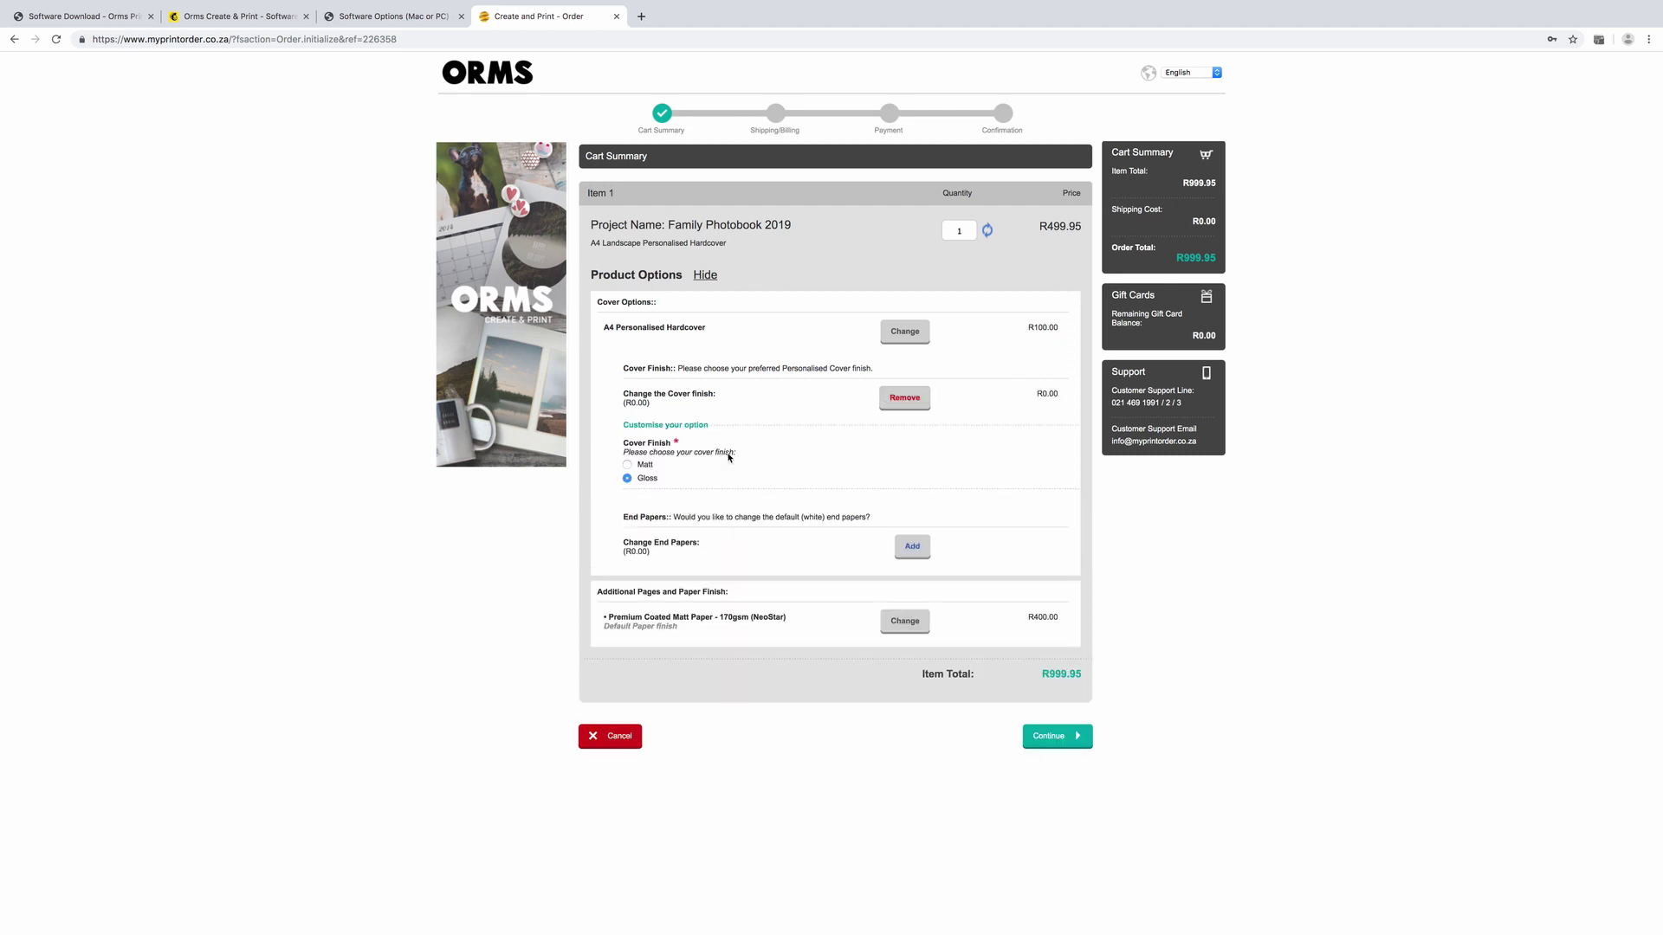
{"action": "left_click", "coordinate": [645, 465]}
{"action": "left_click", "coordinate": [912, 546]}
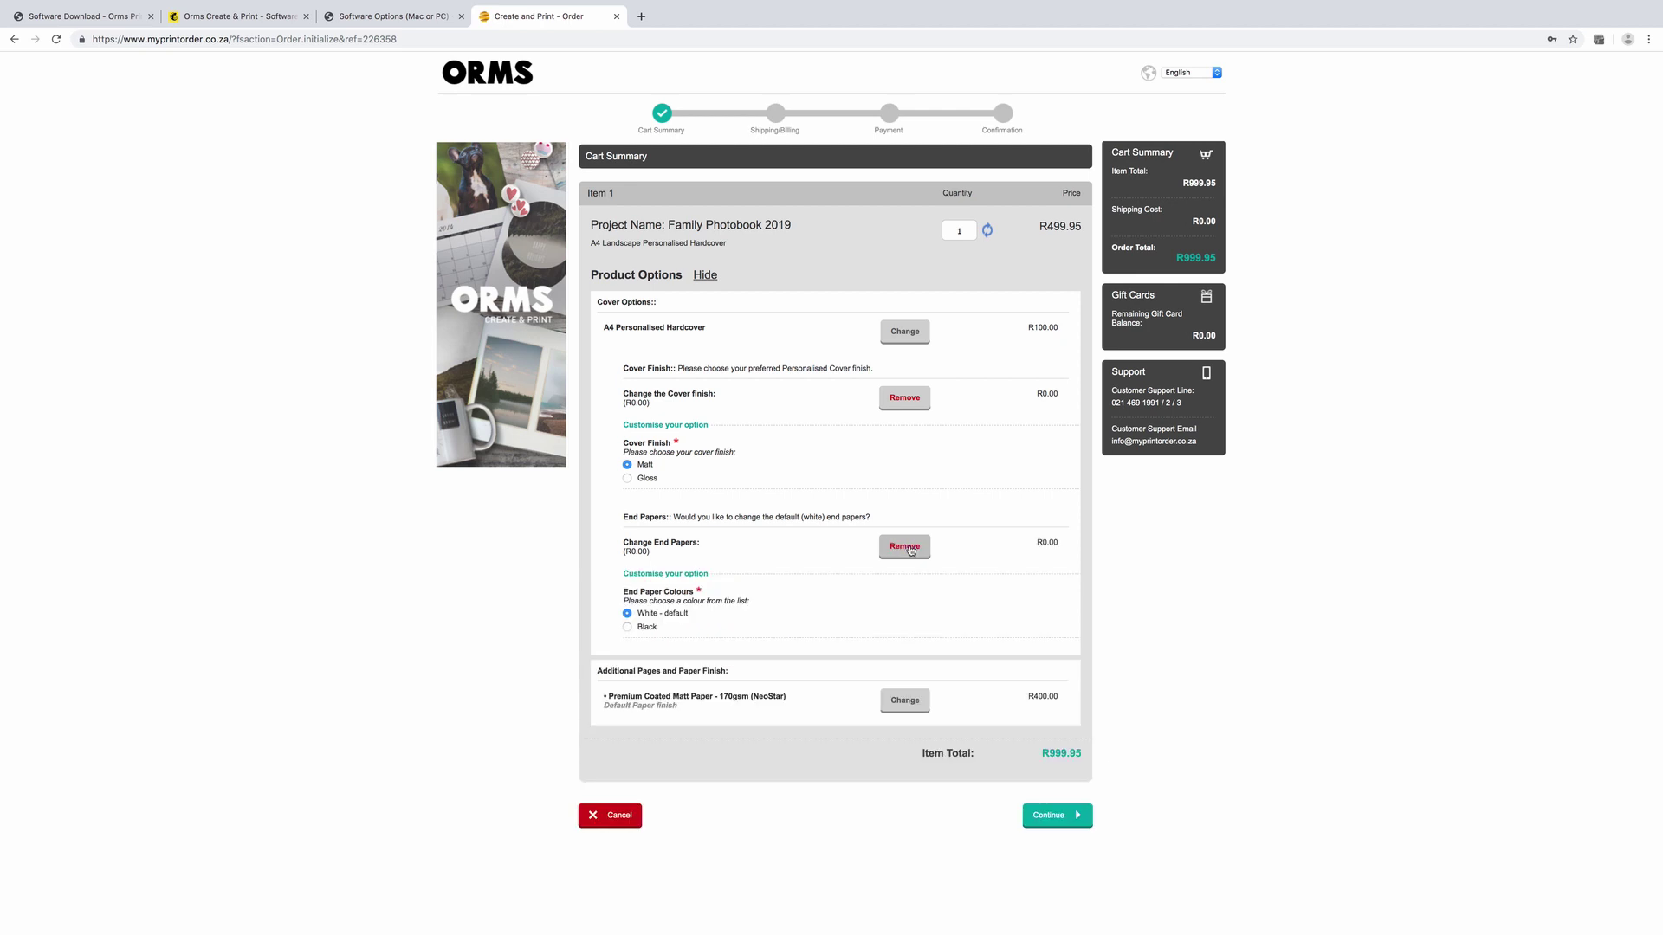
{"action": "left_click", "coordinate": [627, 626]}
{"action": "left_click", "coordinate": [912, 701]}
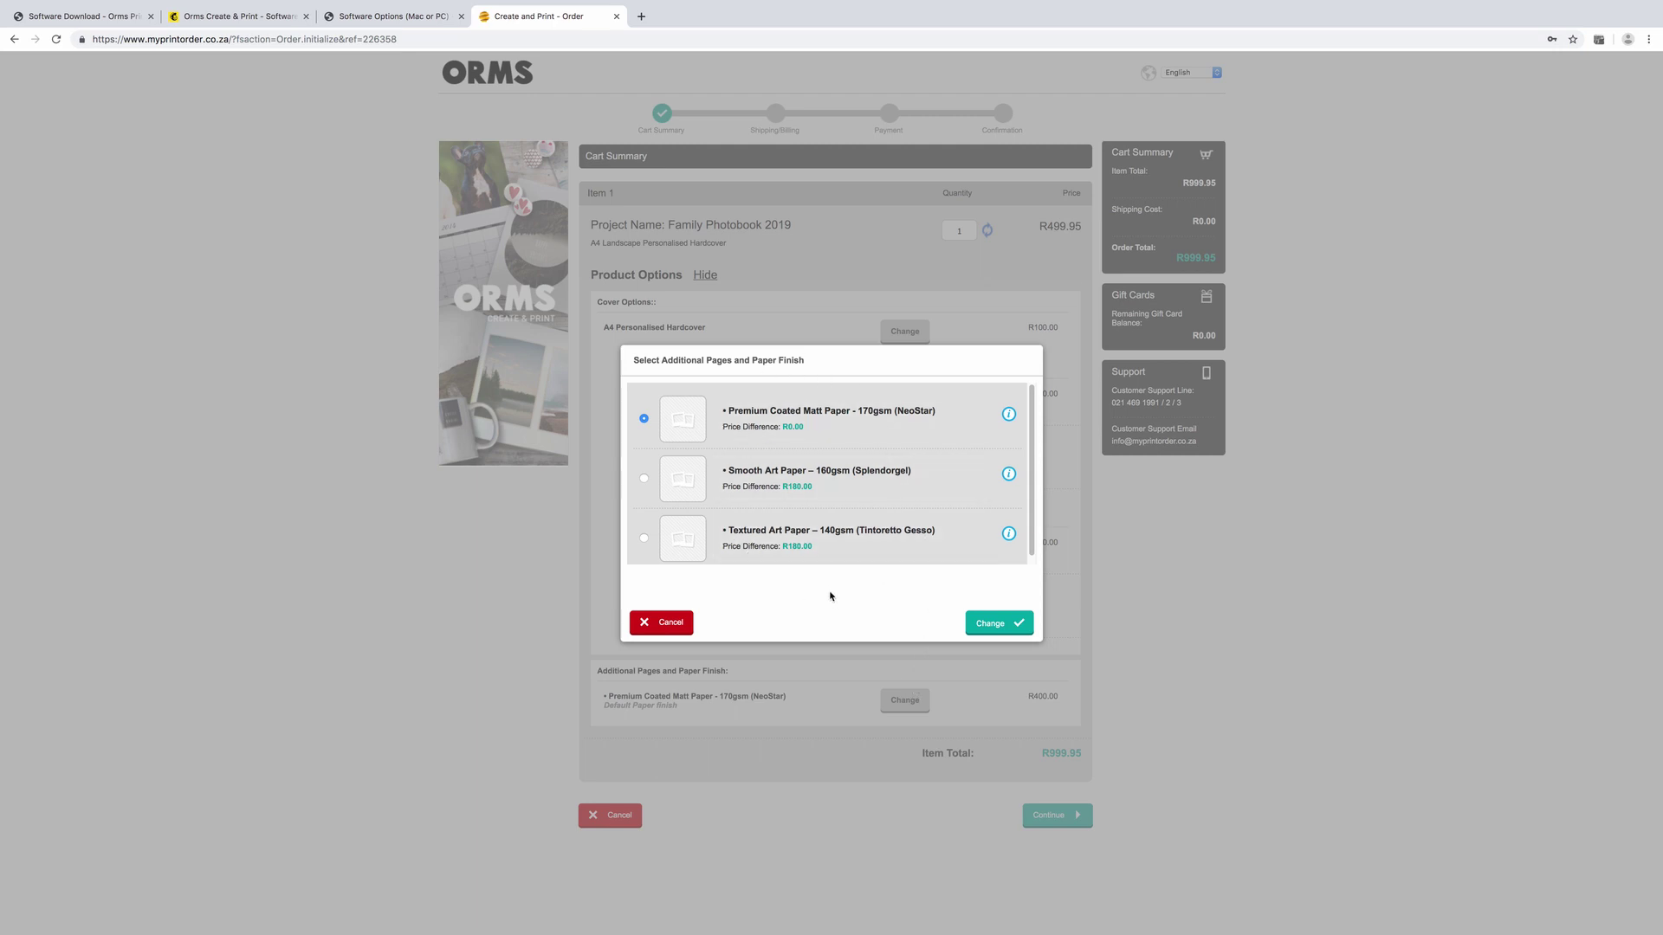
{"action": "left_click", "coordinate": [671, 625]}
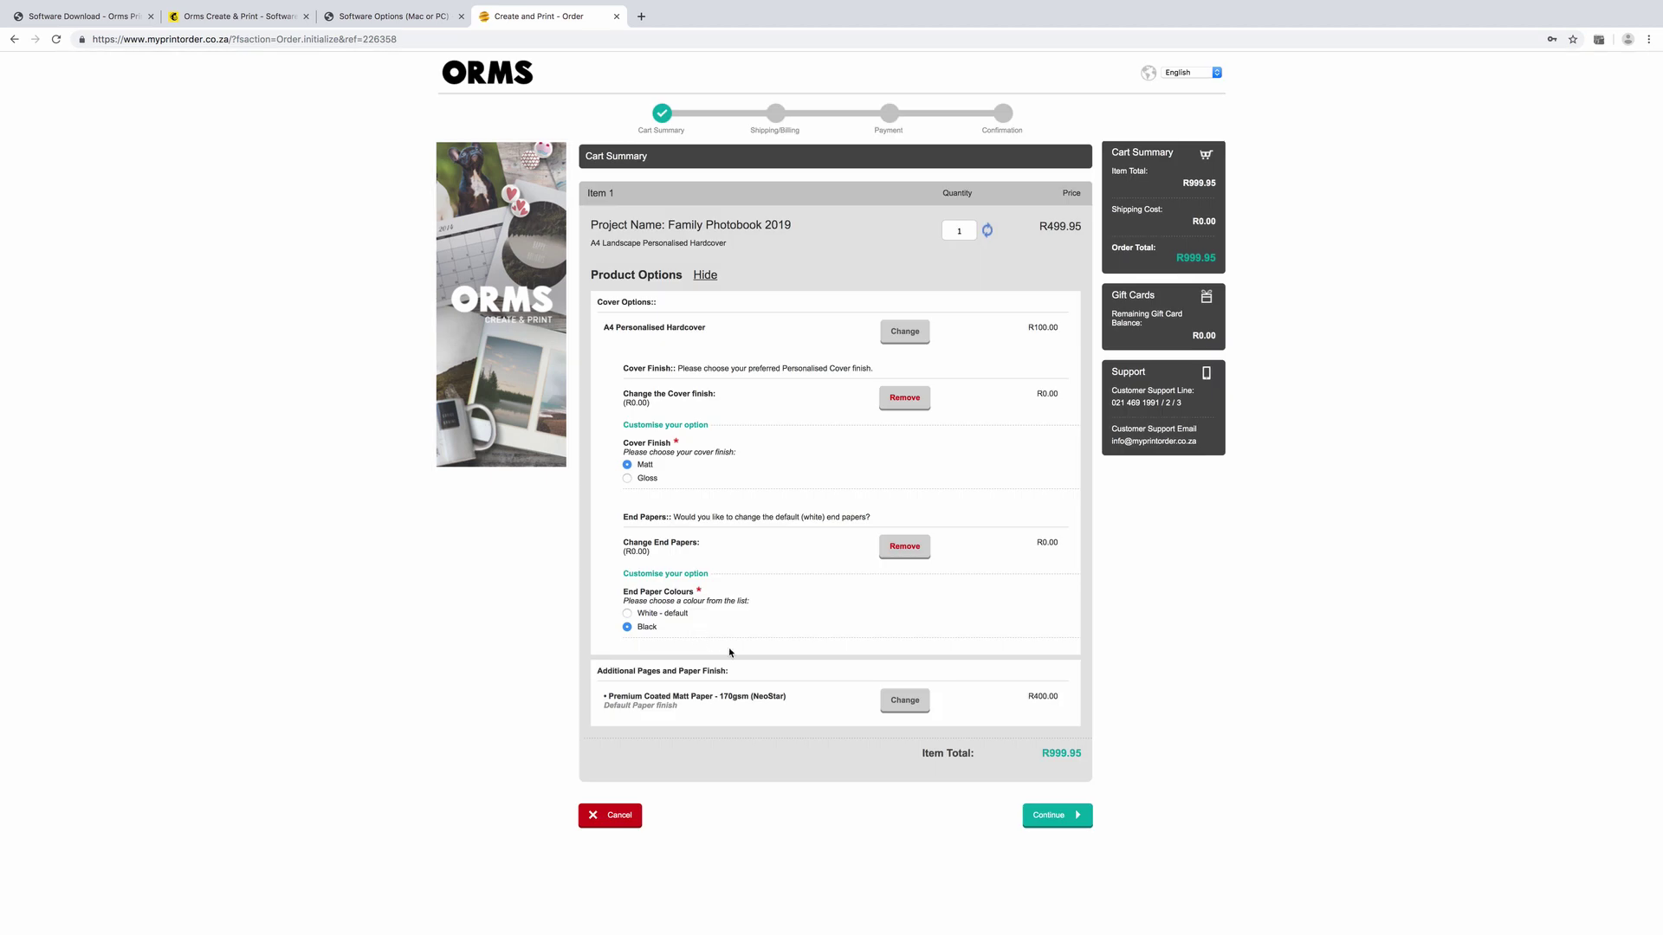
- Choose collection from Orms Print Room & Framing on the shipping and billing step
{"action": "left_click", "coordinate": [1047, 816]}
{"action": "left_click", "coordinate": [813, 354]}
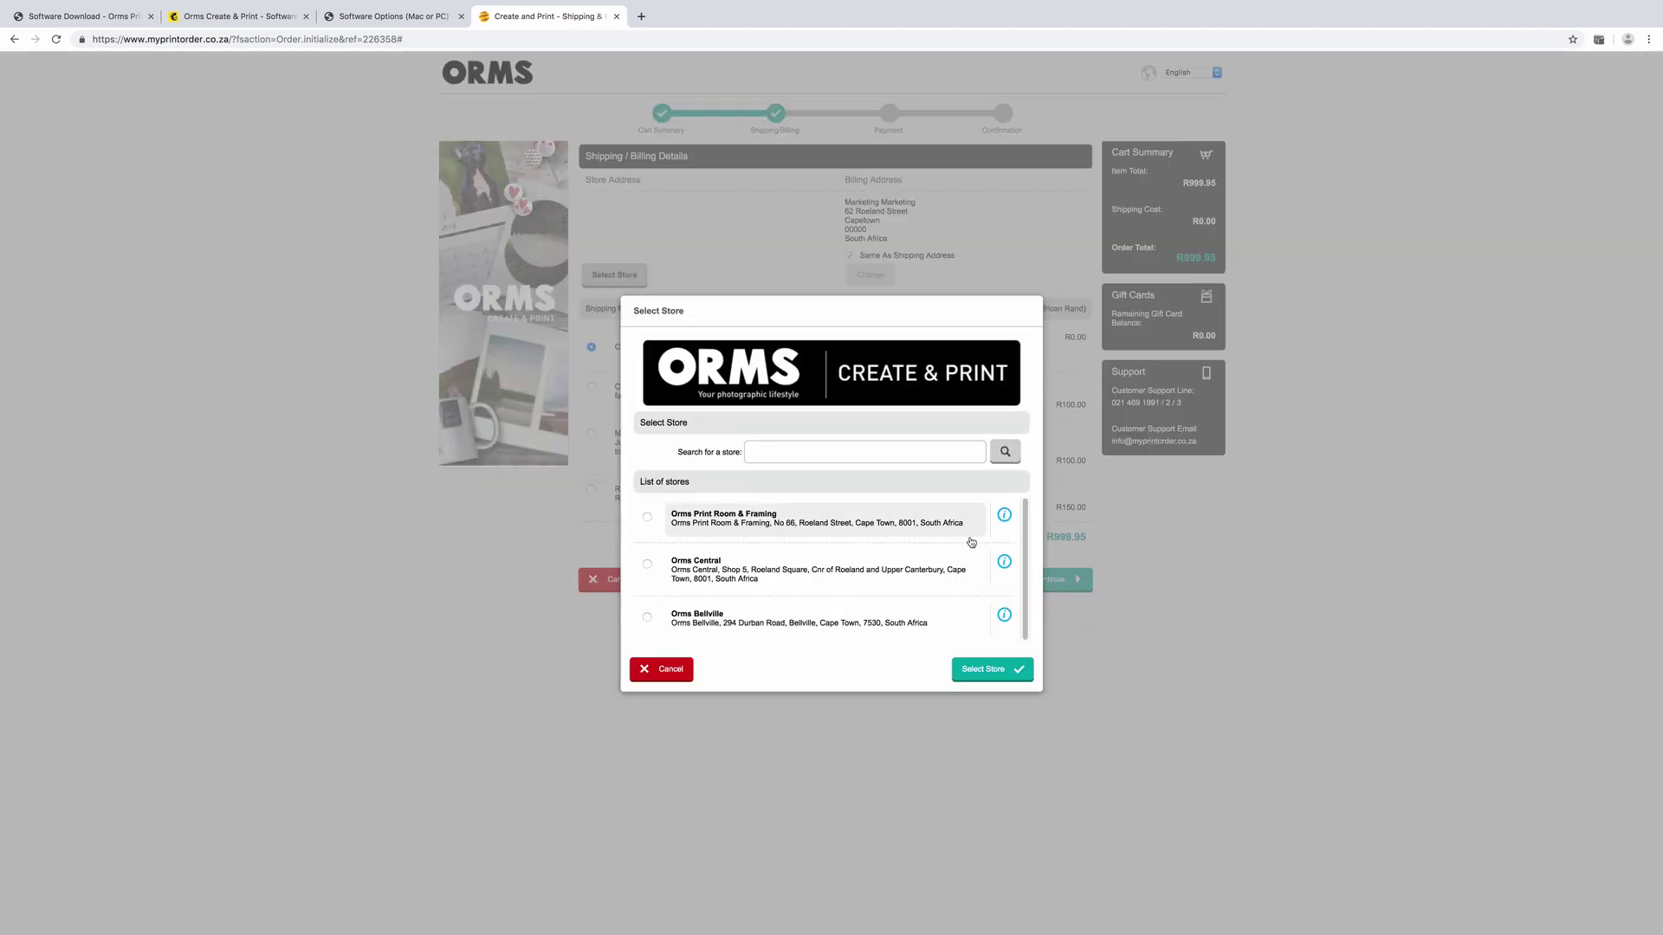
{"action": "left_click", "coordinate": [826, 526]}
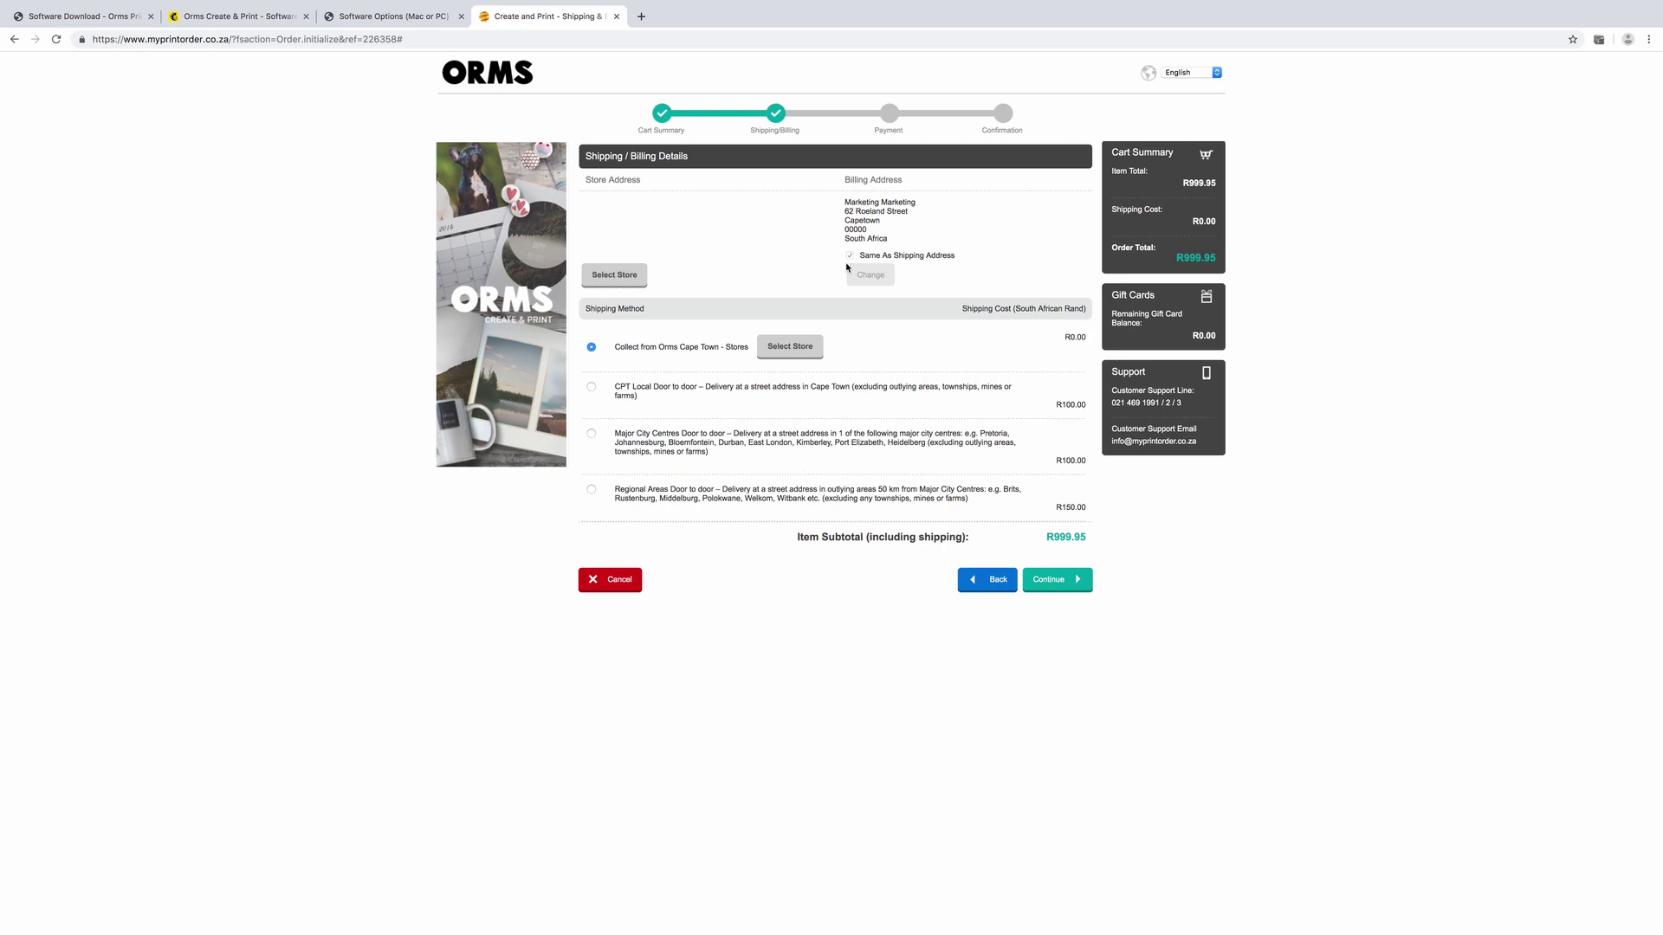
- Confirm the R0.00 voucher-paid order and leave full-screen Chrome for Create and Print
{"action": "left_click", "coordinate": [1061, 600]}
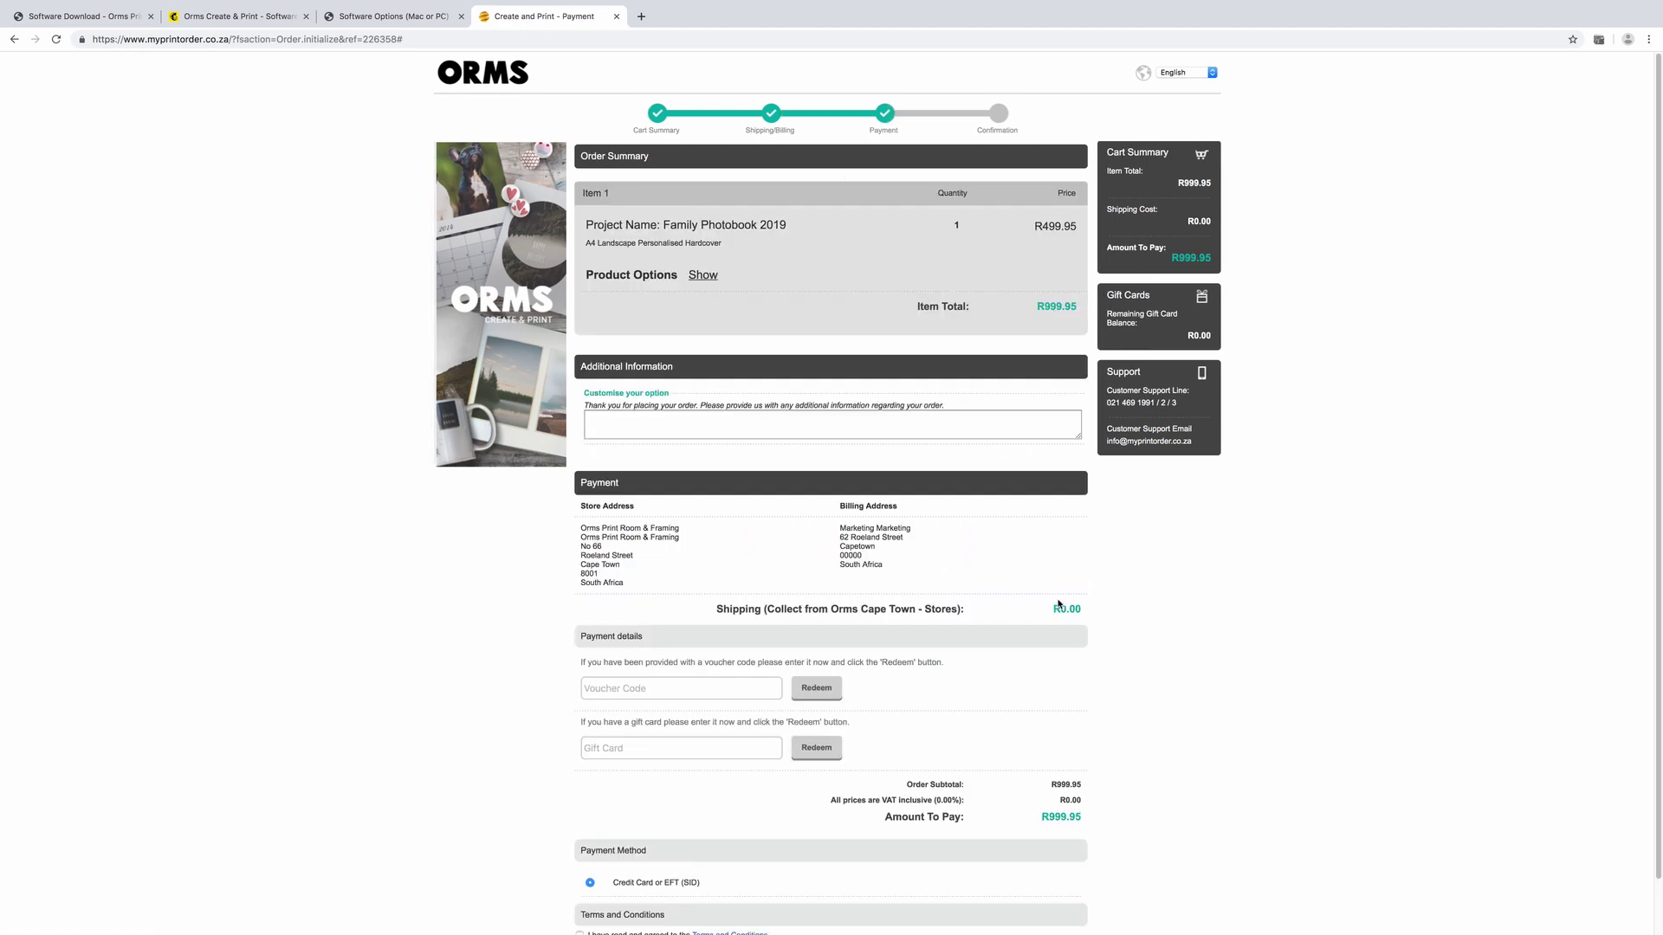
{"action": "scroll", "coordinate": [1003, 725], "scroll_direction": "down", "scroll_amount": 1}
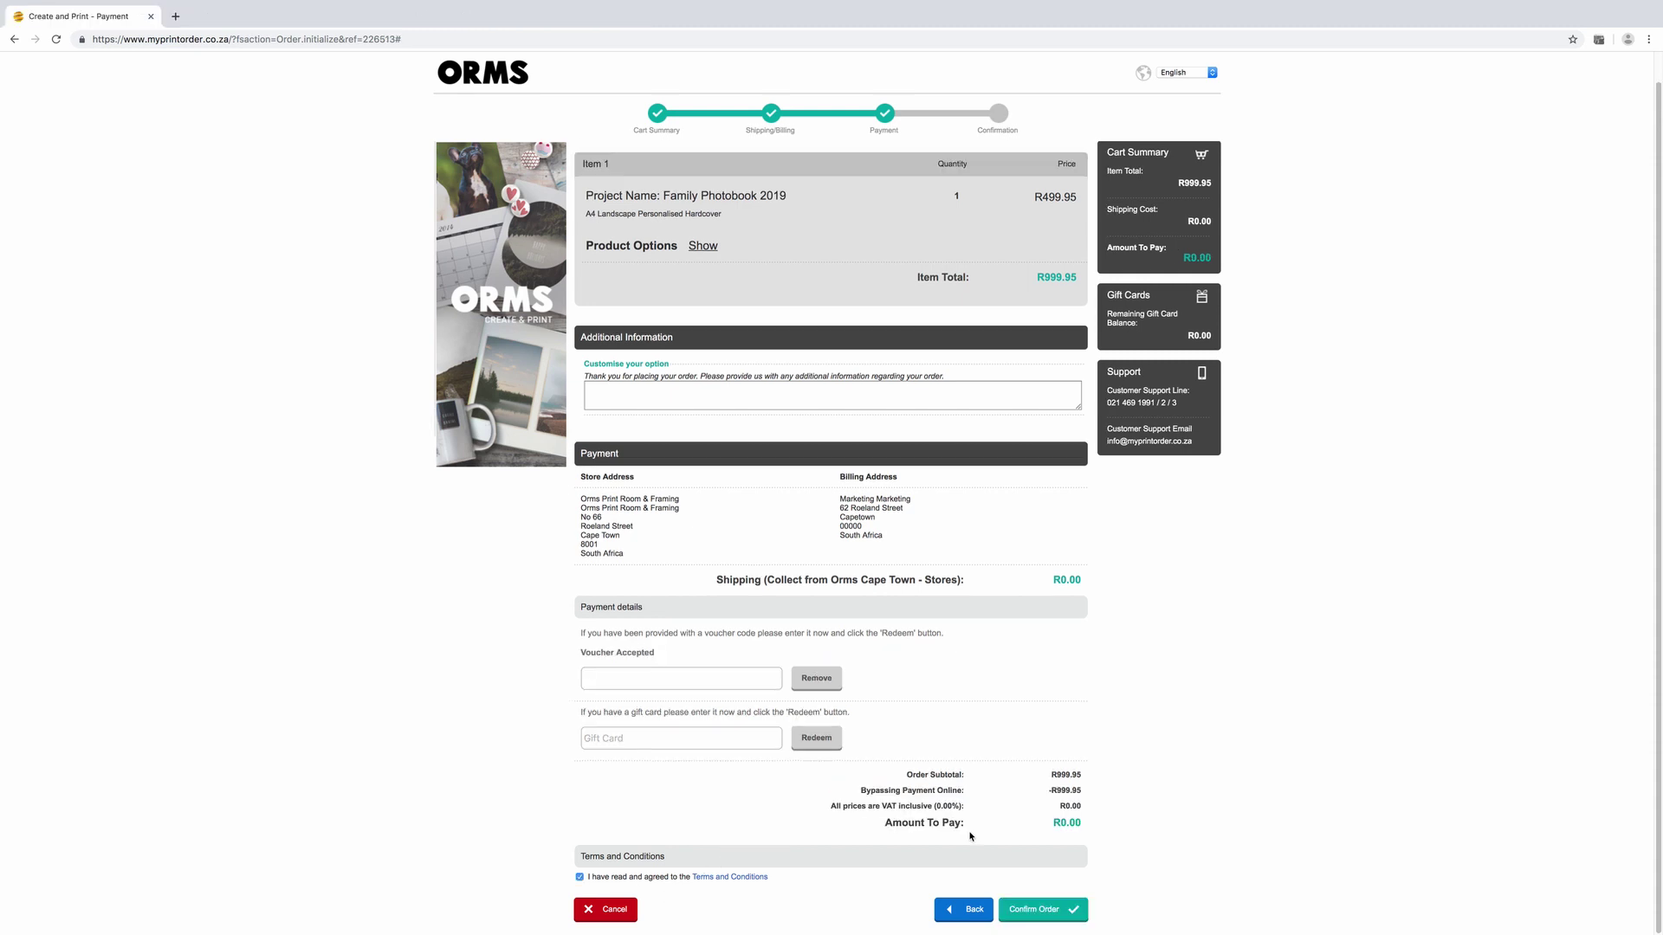
{"action": "left_click", "coordinate": [1039, 912]}
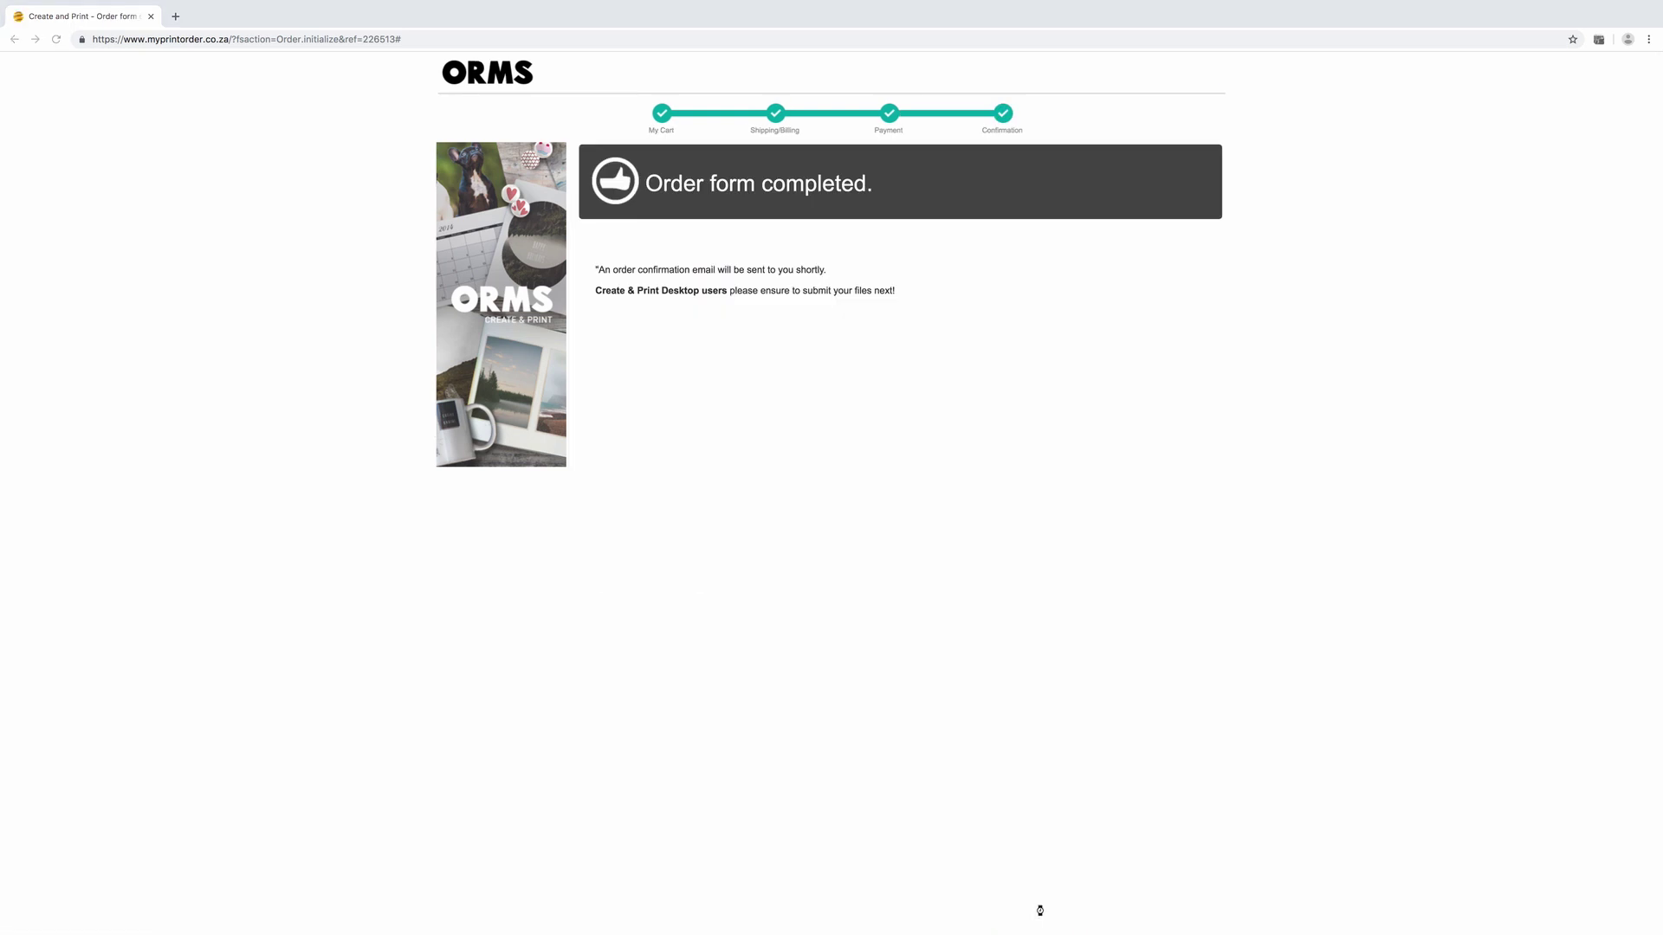
{"action": "key", "text": "ctrl+Left"}
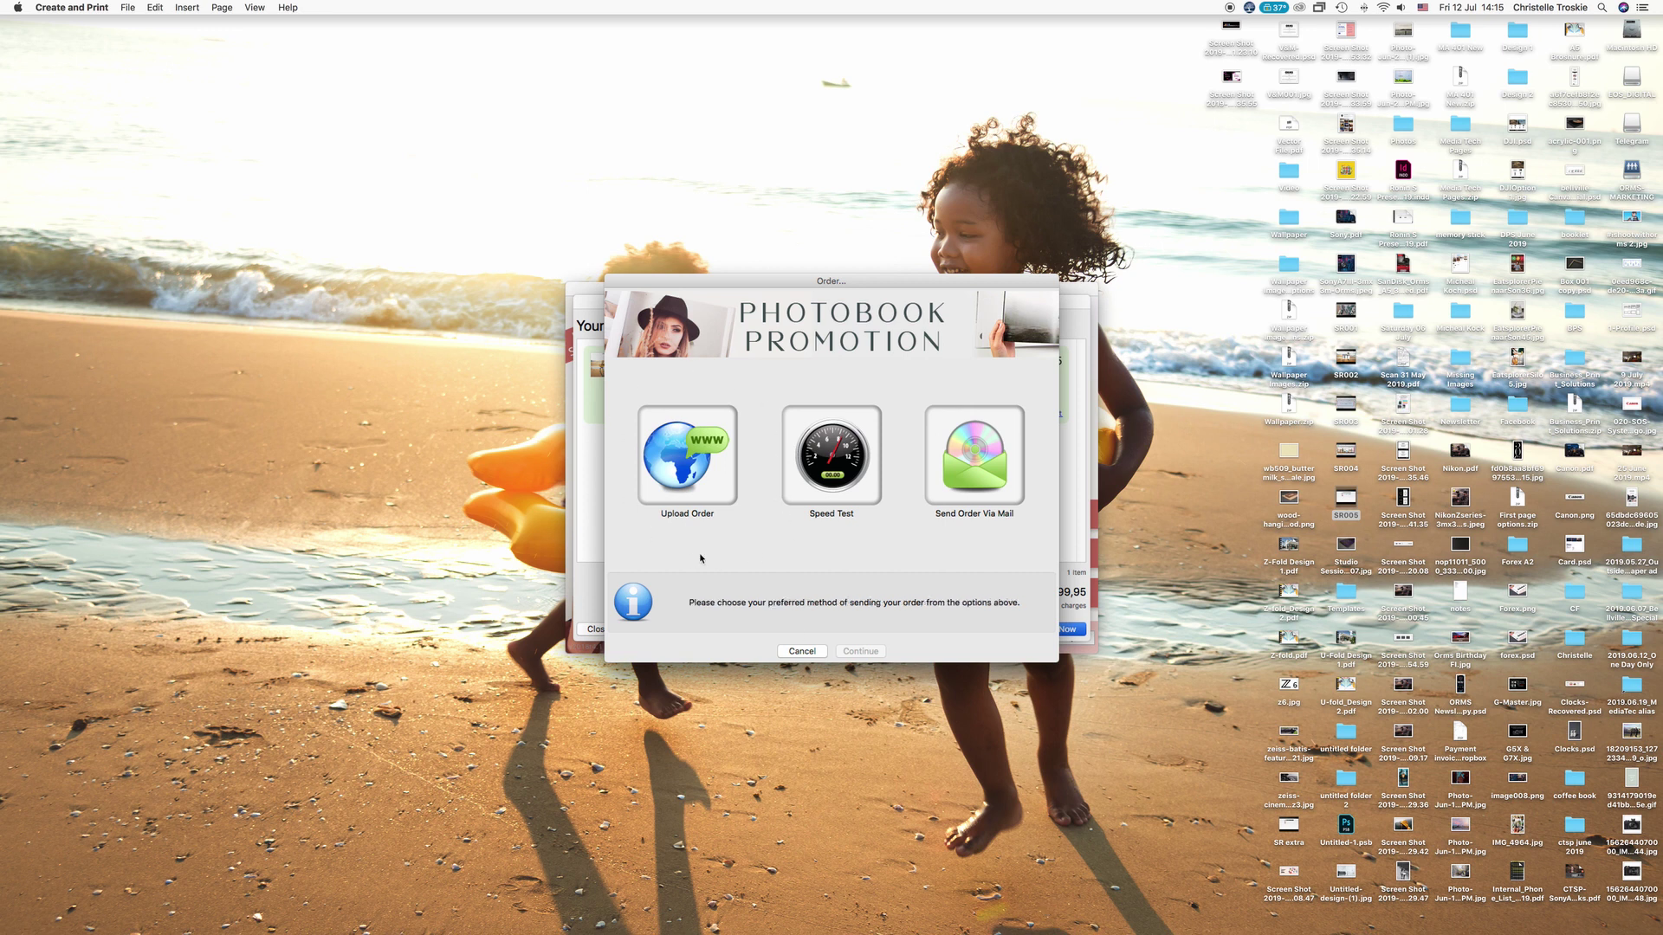
- Choose Upload Order and start sending the order files, beginning with the cover
{"action": "left_click", "coordinate": [703, 481]}
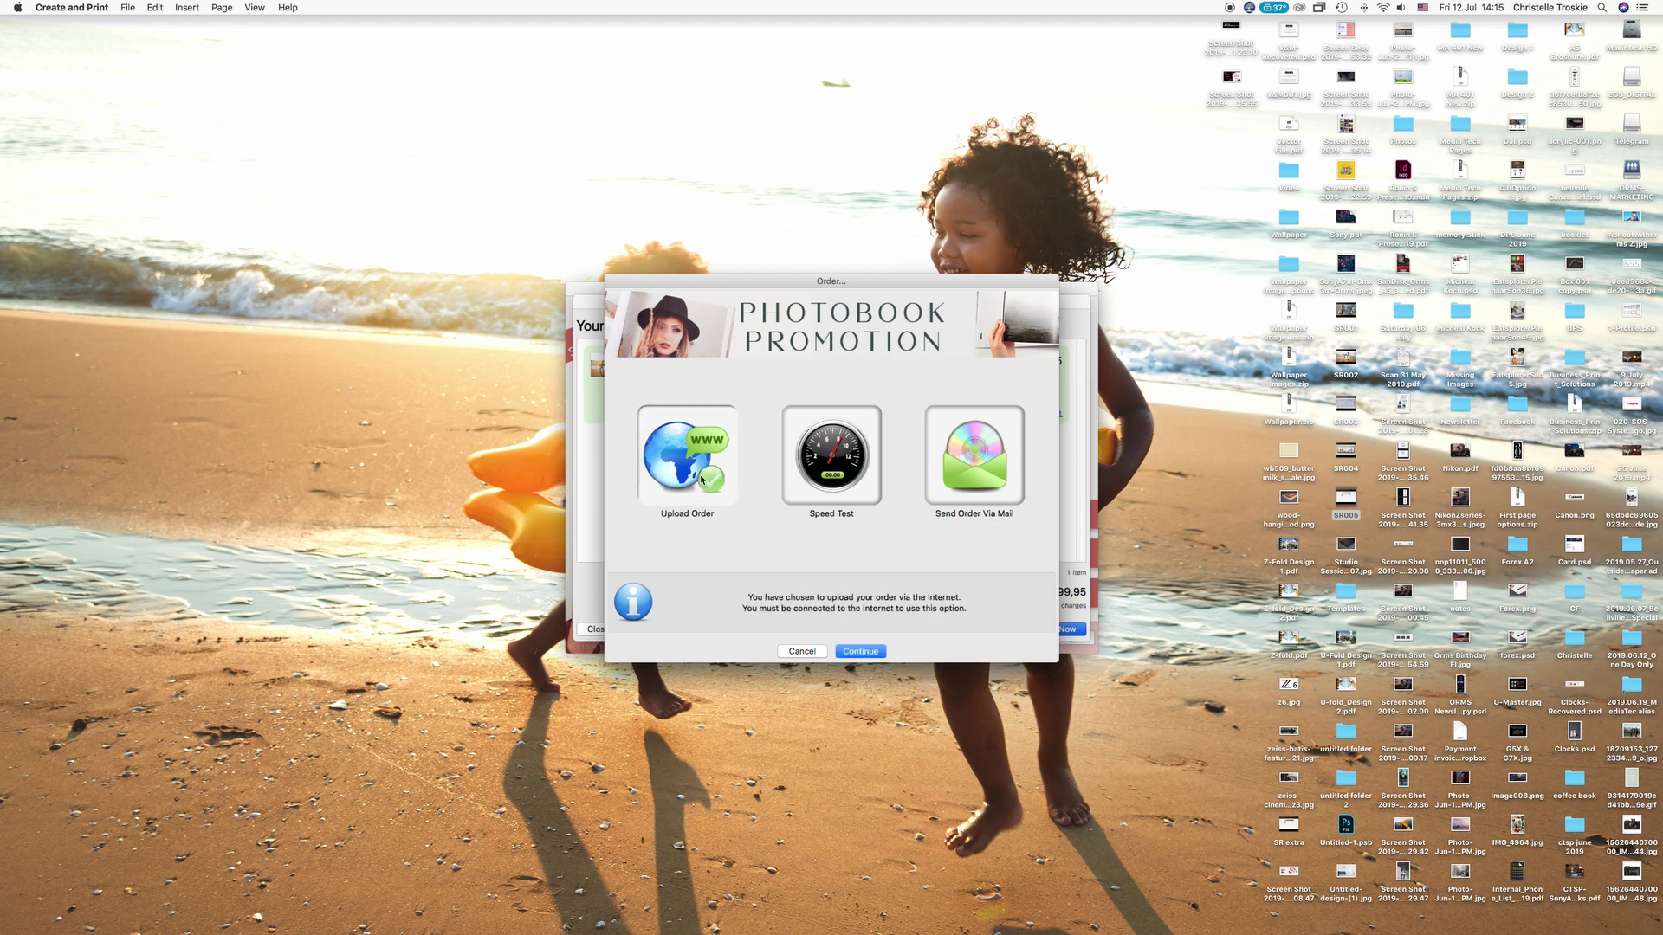
{"action": "left_click", "coordinate": [862, 657]}
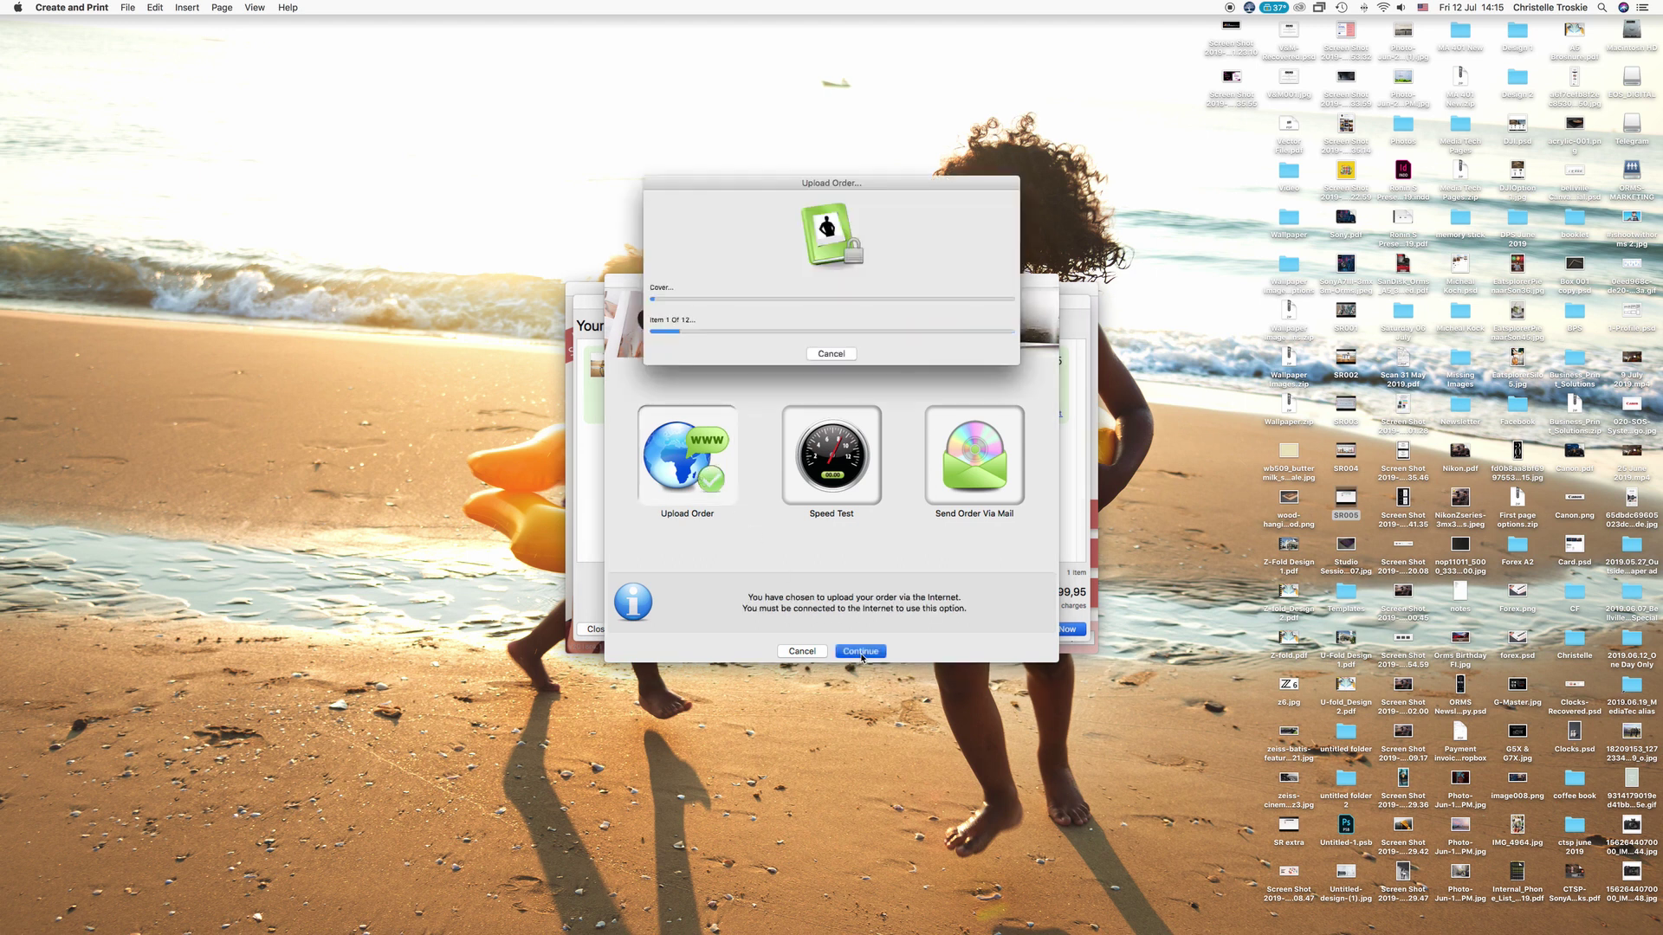